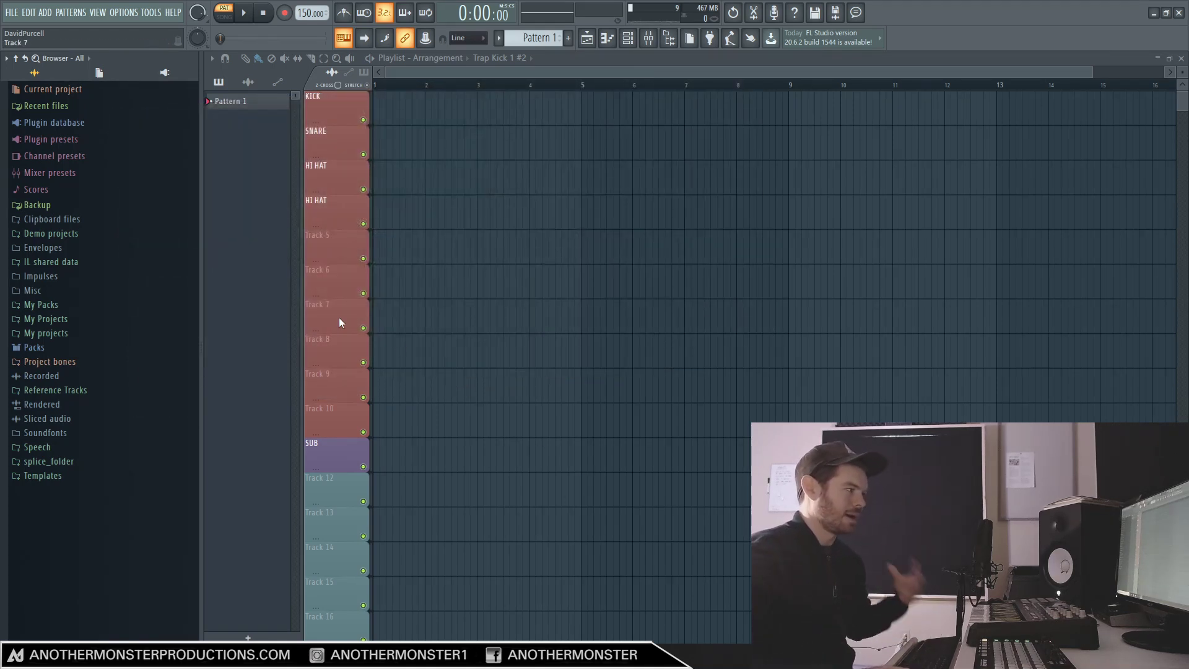
Place the audio file TPC Lofi Hip Hop Challenge extended from My Projects on the second HI HAT track at bar 1.
{"action": "left_click", "coordinate": [52, 318]}
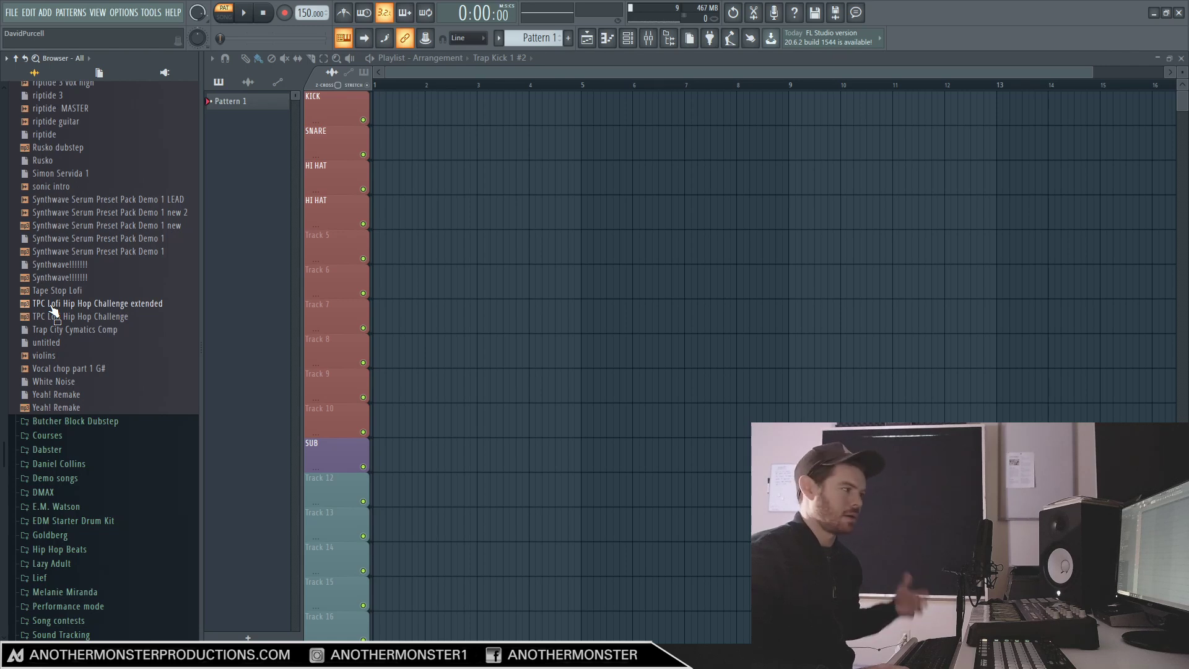
{"action": "left_click_drag", "start_coordinate": [52, 308], "coordinate": [432, 216]}
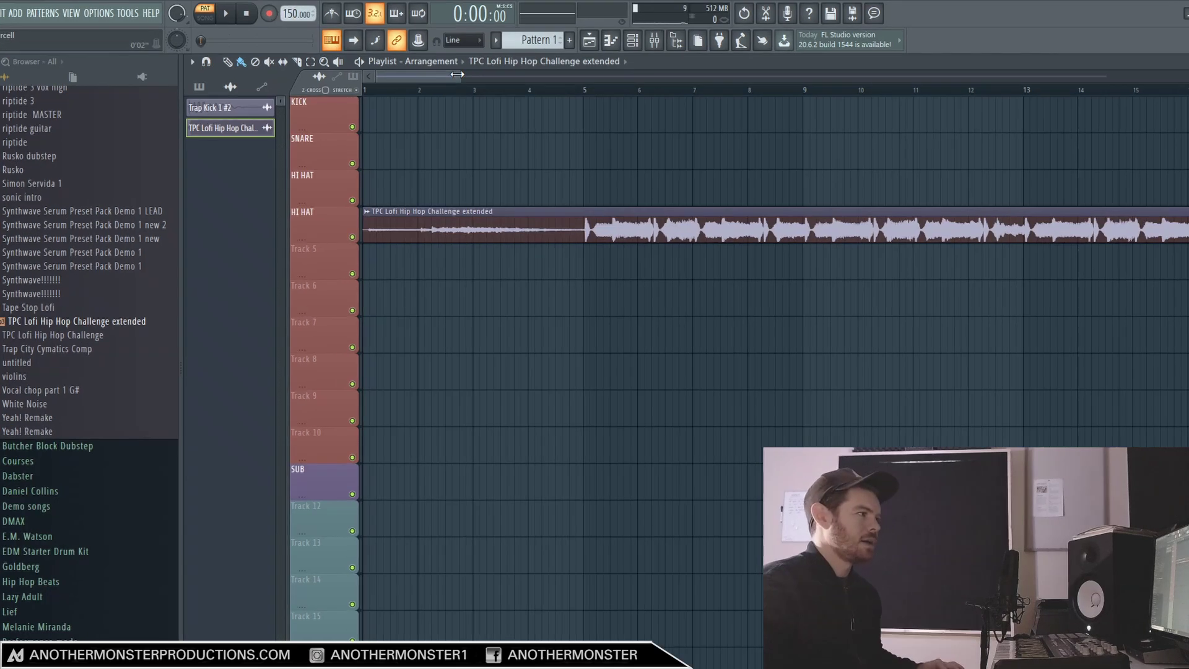
{"action": "left_click_drag", "start_coordinate": [457, 74], "coordinate": [429, 73]}
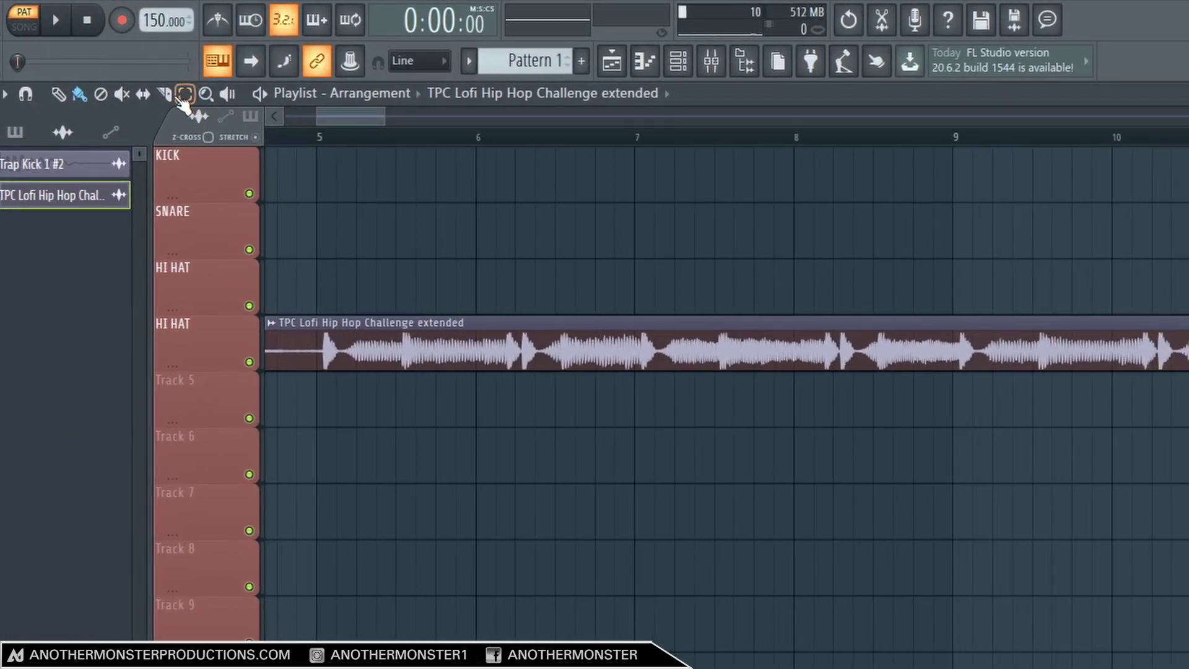
Slice the TPC Lofi Hip Hop Challenge clip at bars 5 and 9, and delete the parts outside that range.
{"action": "key", "text": "c"}
{"action": "left_click", "coordinate": [332, 363]}
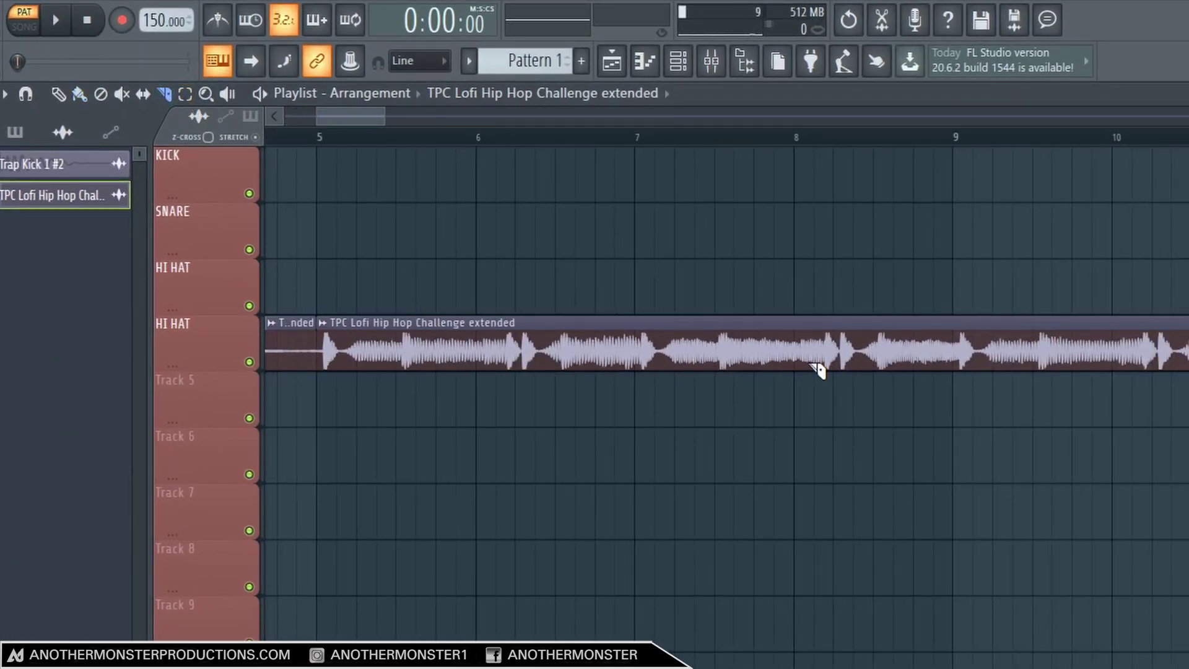
{"action": "left_click", "coordinate": [960, 347]}
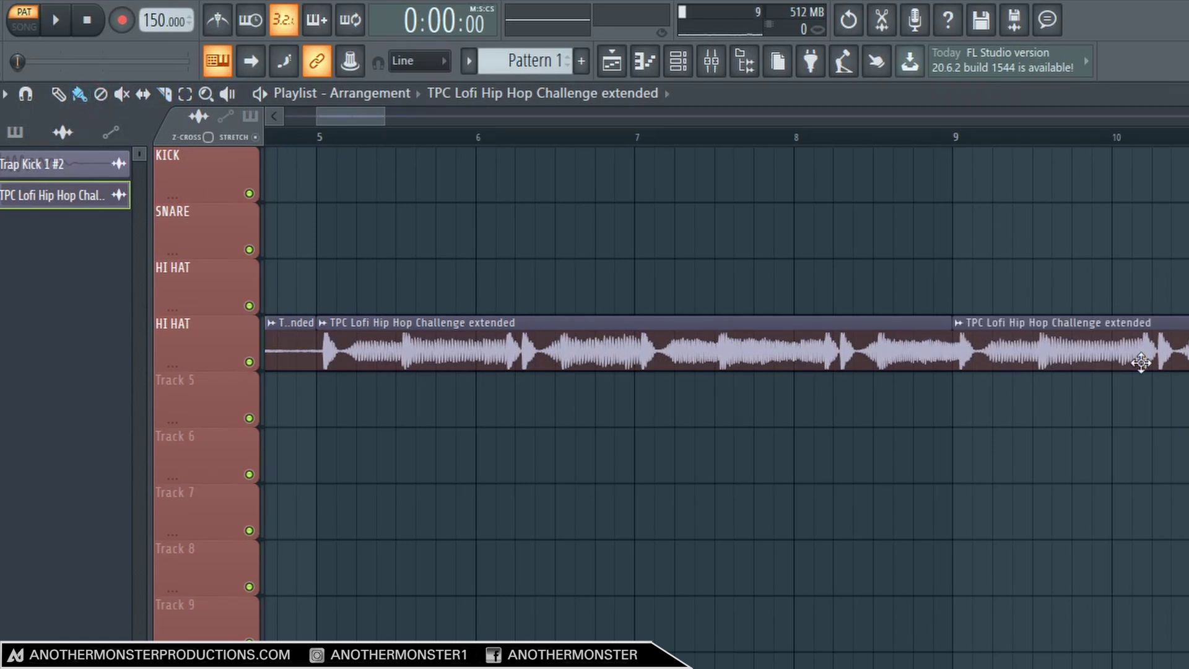
{"action": "right_click", "coordinate": [1136, 336]}
{"action": "right_click", "coordinate": [283, 336]}
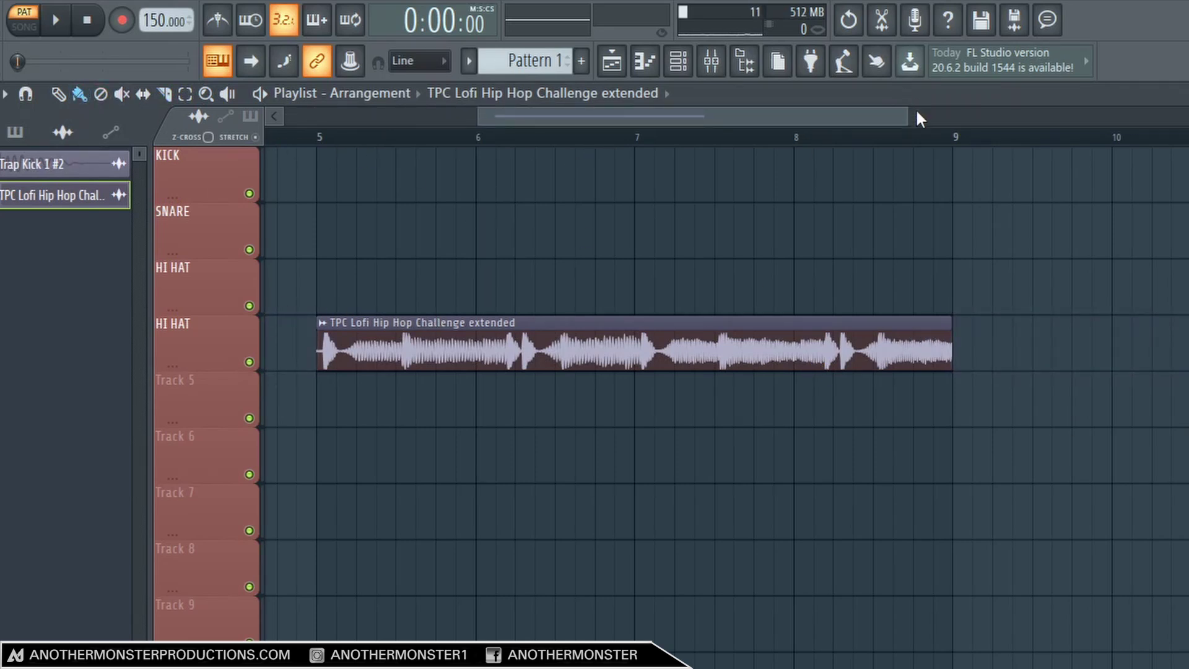
{"action": "left_click_drag", "start_coordinate": [908, 115], "coordinate": [906, 114]}
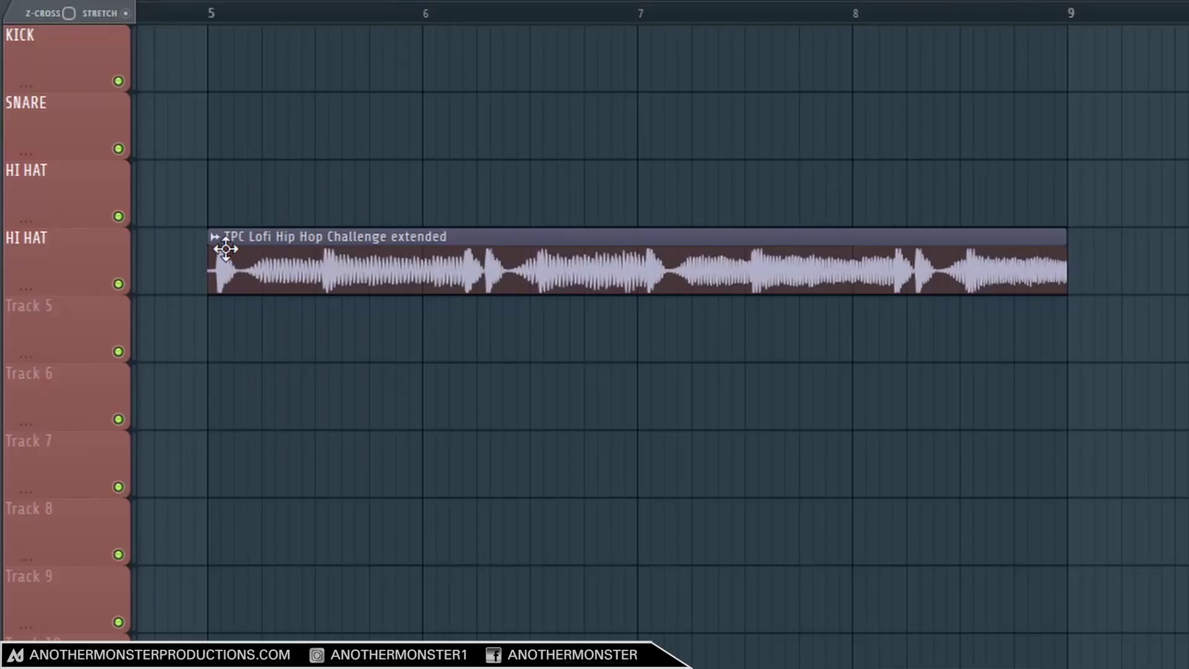
Start making the trimmed clip unique as a sample, cancel the save, and delete the clip from the playlist.
{"action": "left_click", "coordinate": [411, 200]}
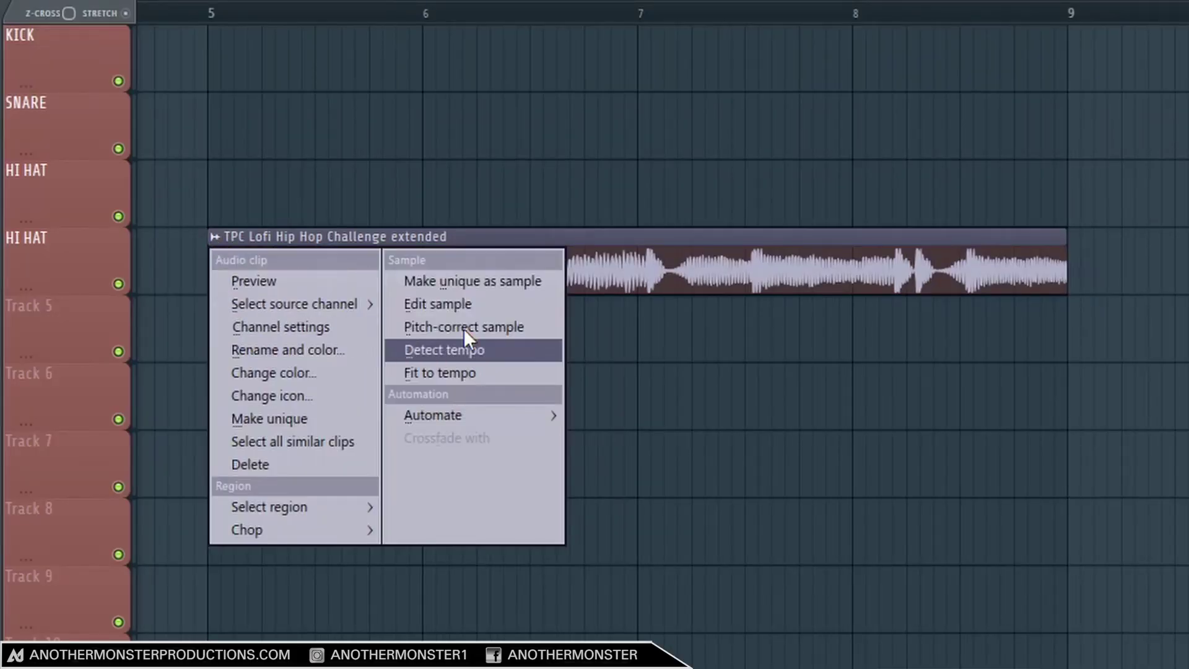
{"action": "left_click", "coordinate": [452, 280]}
{"action": "left_click", "coordinate": [753, 580]}
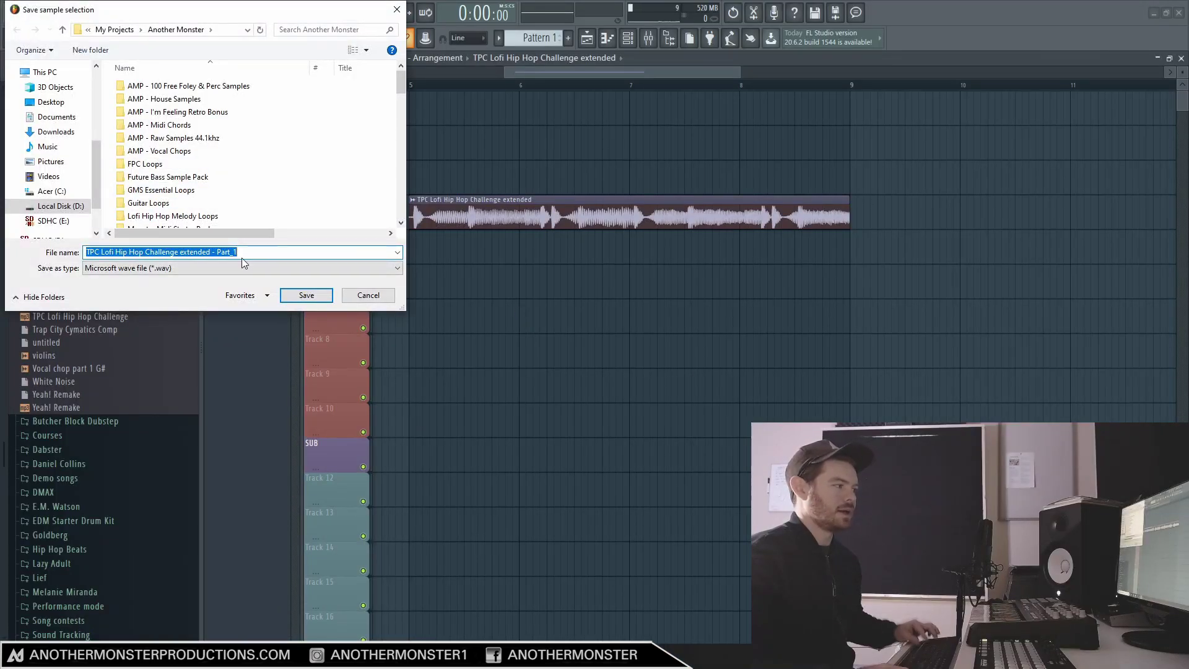
{"action": "left_click", "coordinate": [352, 298]}
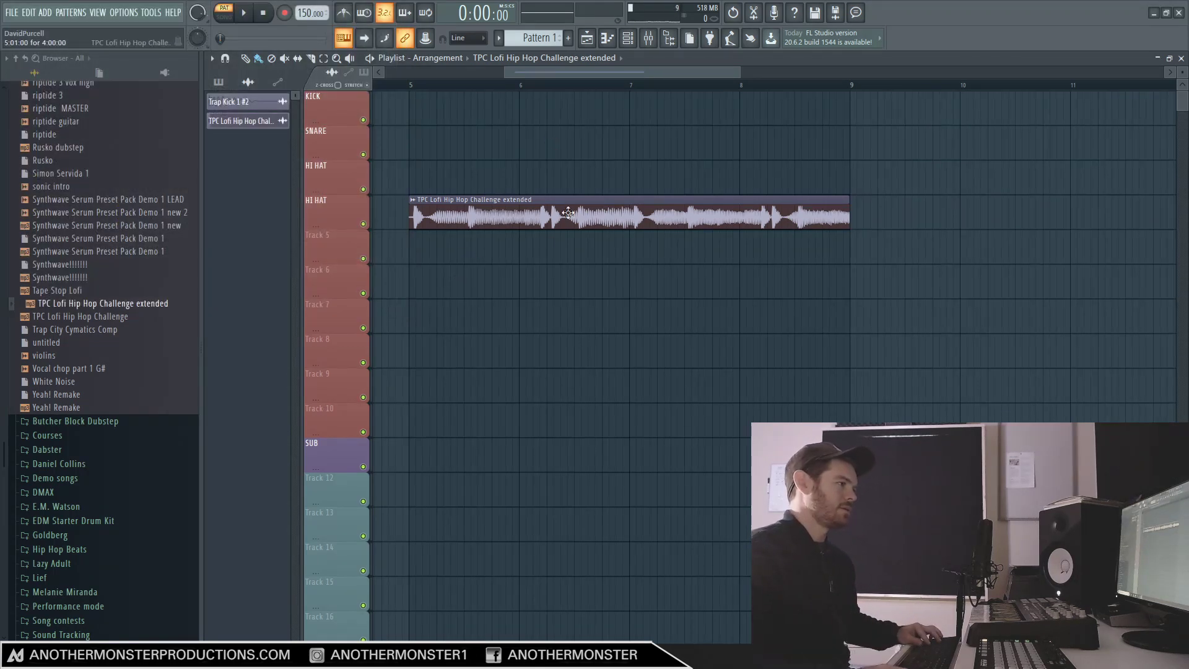
{"action": "right_click", "coordinate": [561, 212]}
Place Heartbreak Main Loop - 150 bpm - A Minor from the AMP - 10 Melody Loops For Trap & RNB pack on Track 6.
{"action": "left_click", "coordinate": [24, 73]}
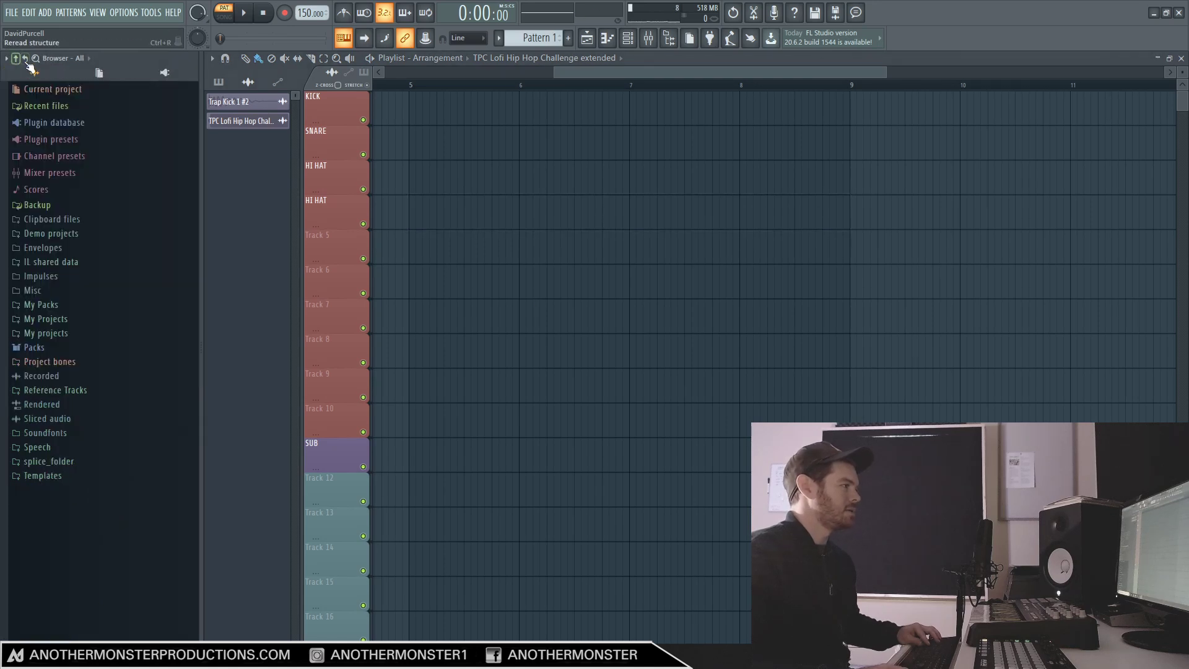
{"action": "left_click", "coordinate": [40, 305]}
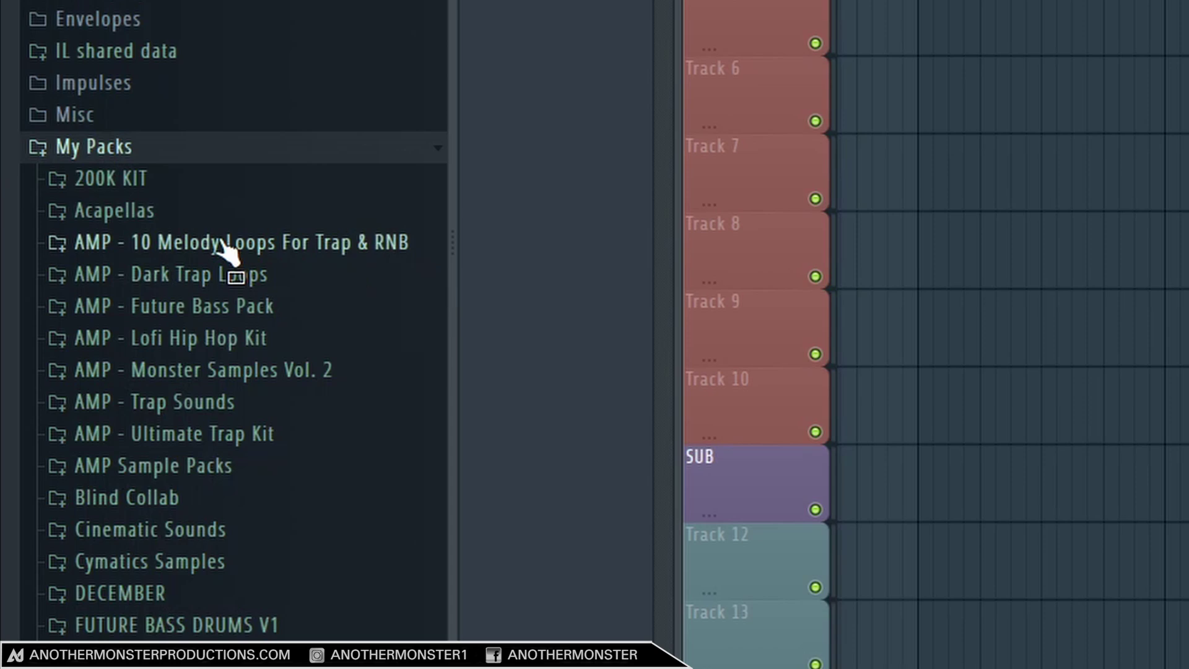
{"action": "left_click", "coordinate": [222, 243]}
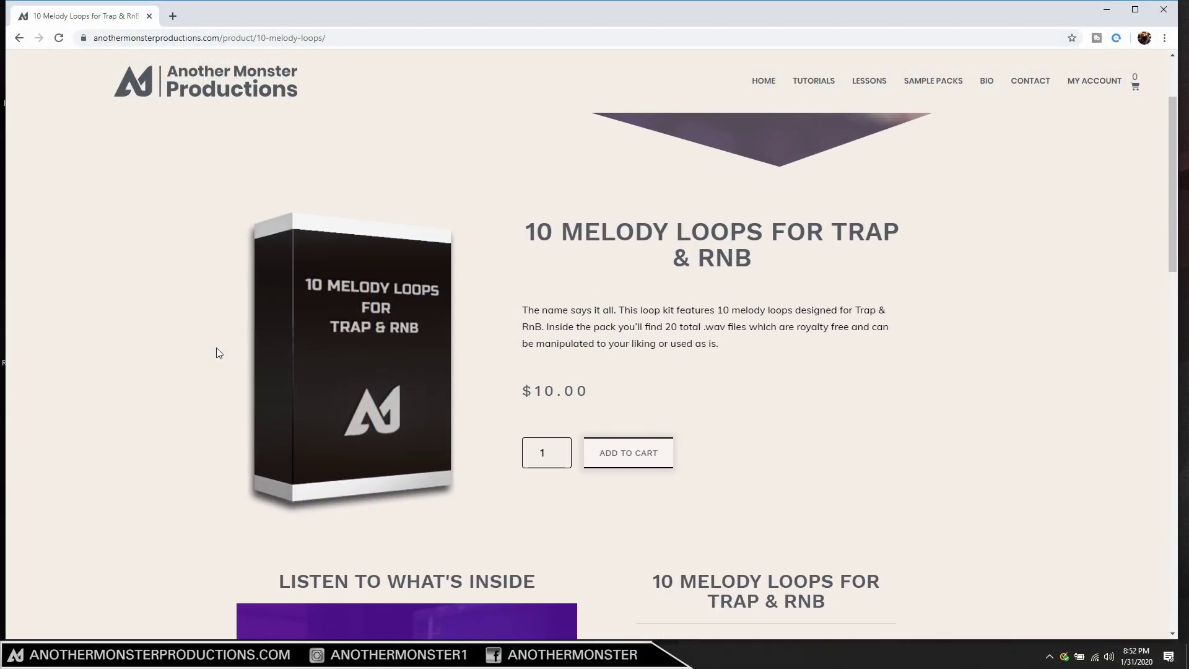
{"action": "scroll", "coordinate": [219, 353], "scroll_direction": "down", "scroll_amount": 3}
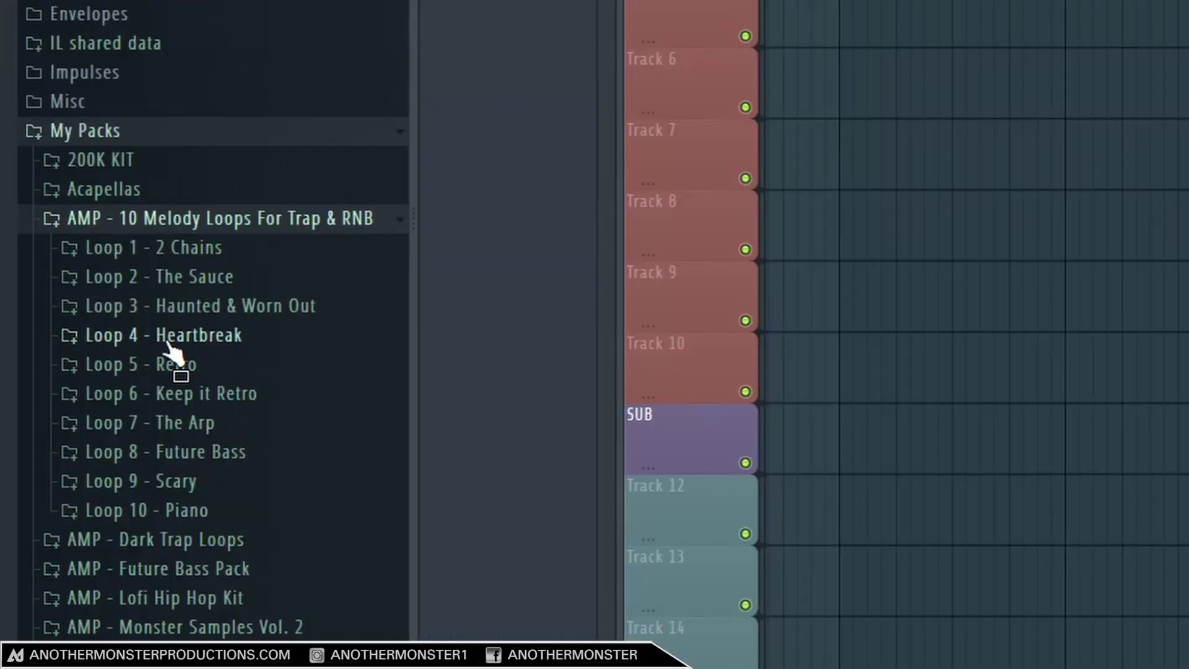
{"action": "left_click", "coordinate": [64, 406]}
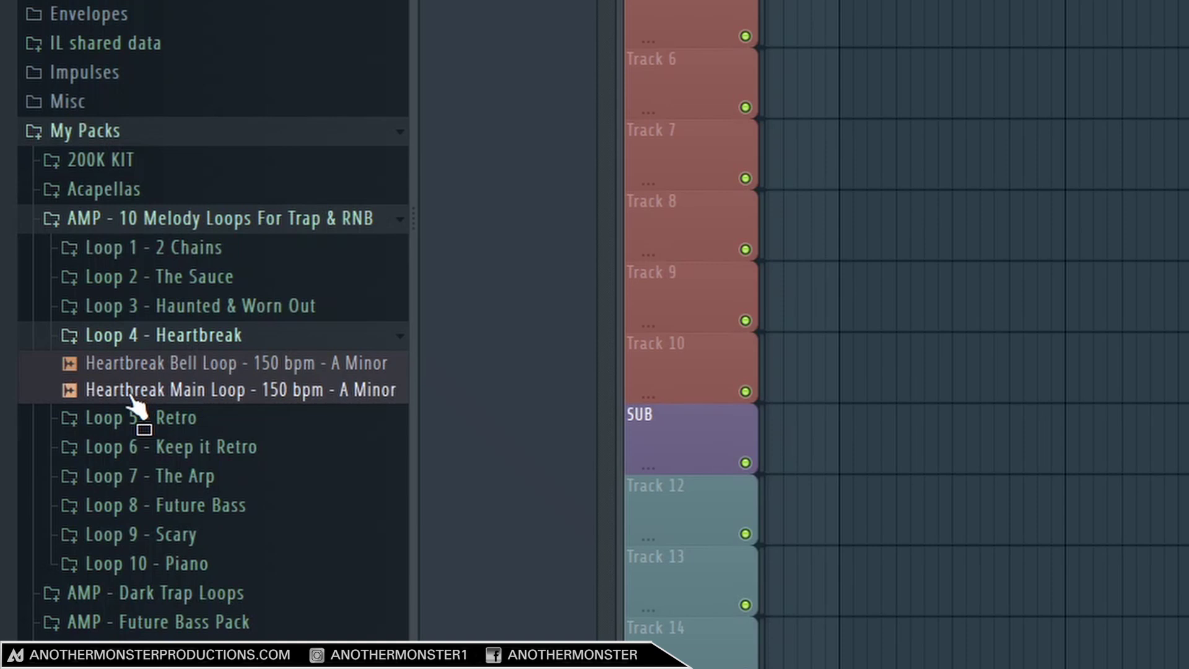
{"action": "left_click_drag", "start_coordinate": [136, 409], "coordinate": [915, 91]}
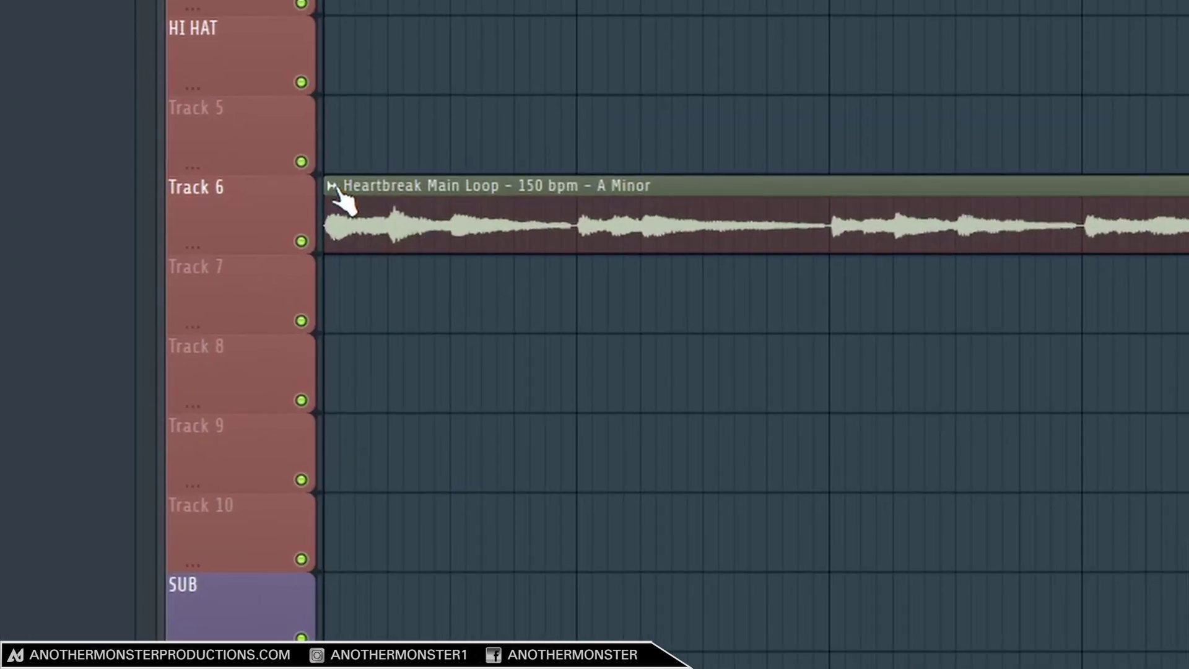
Open the channel settings of the Heartbreak Main Loop clip and load its sample into a new Slicex channel.
{"action": "left_click", "coordinate": [376, 269]}
{"action": "left_click", "coordinate": [378, 298]}
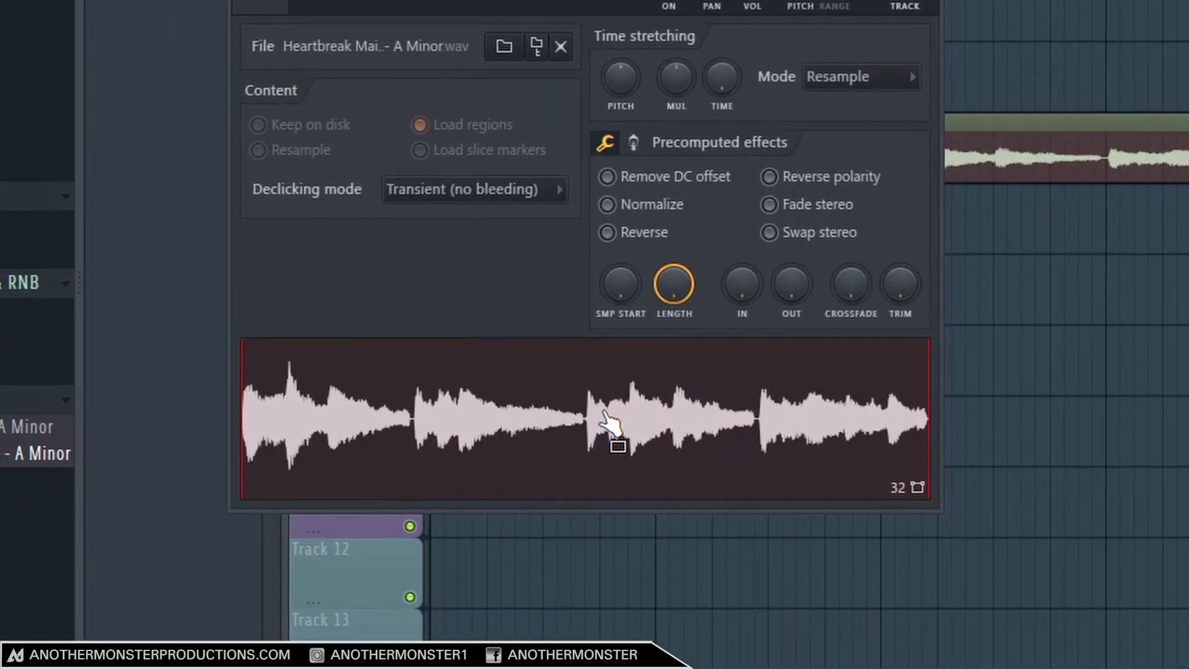
{"action": "right_click", "coordinate": [588, 448]}
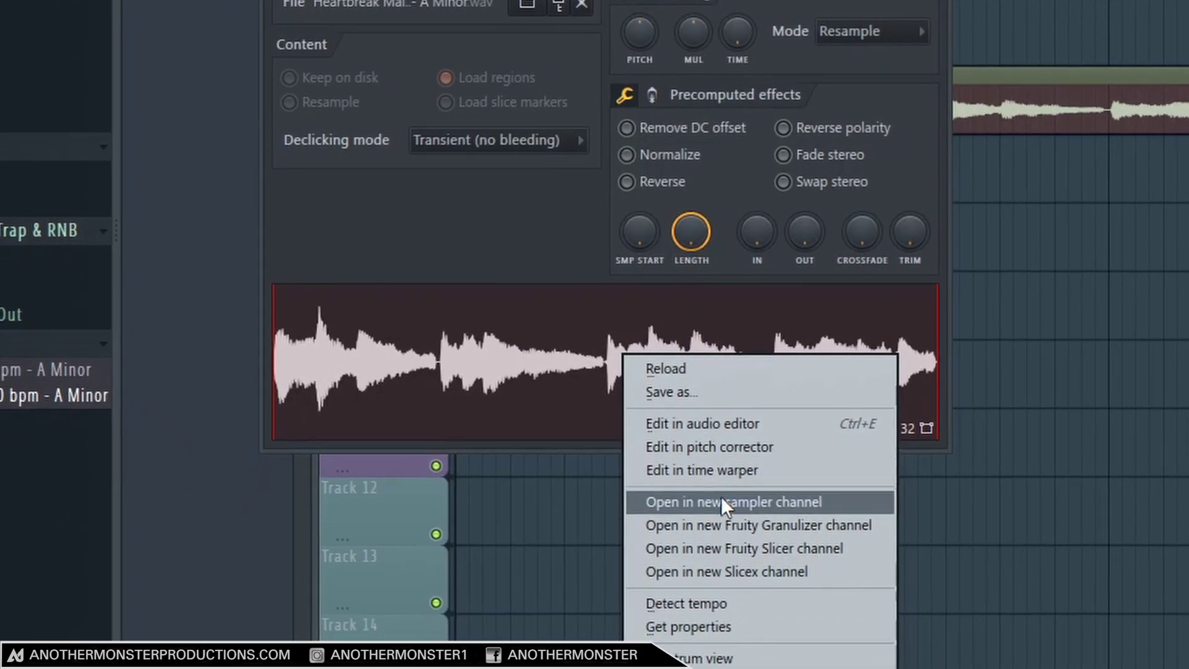
{"action": "left_click", "coordinate": [723, 554]}
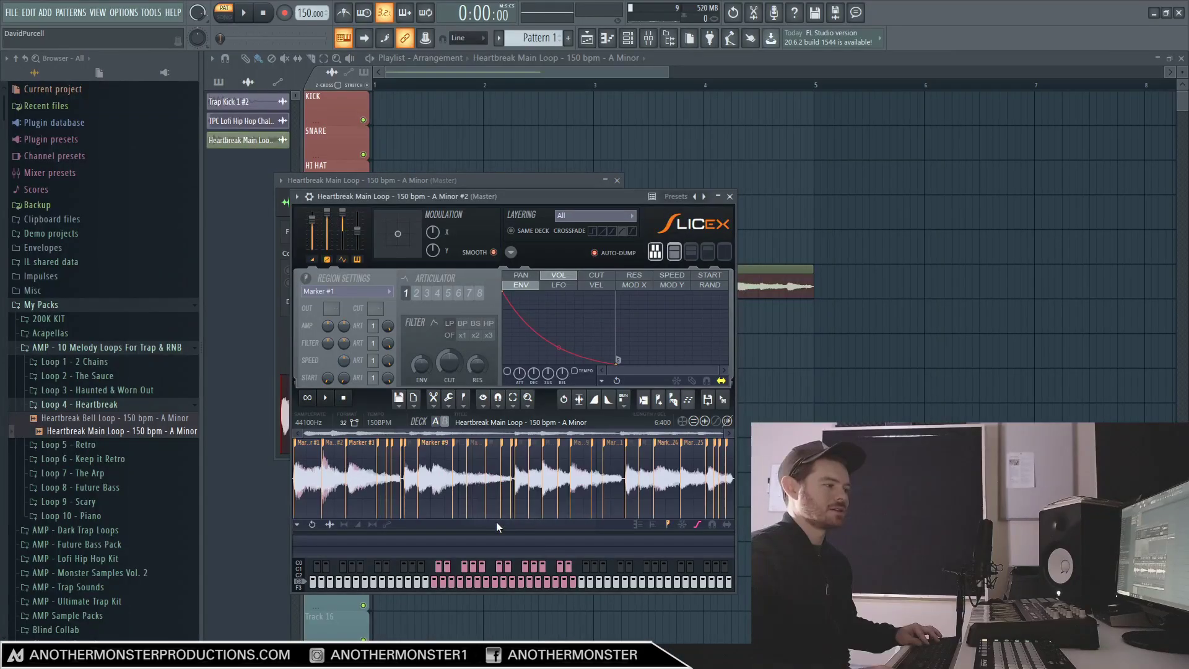
{"action": "left_click_drag", "start_coordinate": [435, 197], "coordinate": [367, 147]}
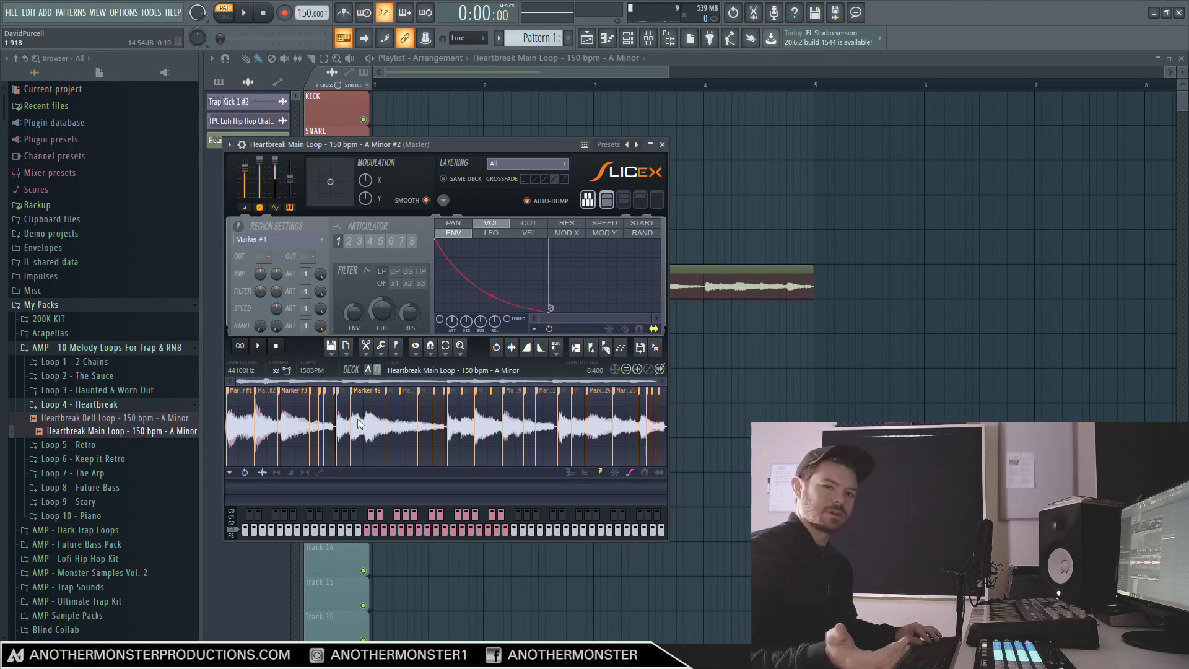
Audition several slices of the Heartbreak loop in Slicex by playing their notes.
{"action": "key", "text": "z"}
{"action": "key", "text": "s"}
{"action": "key", "text": "m"}
{"action": "key", "text": "j"}
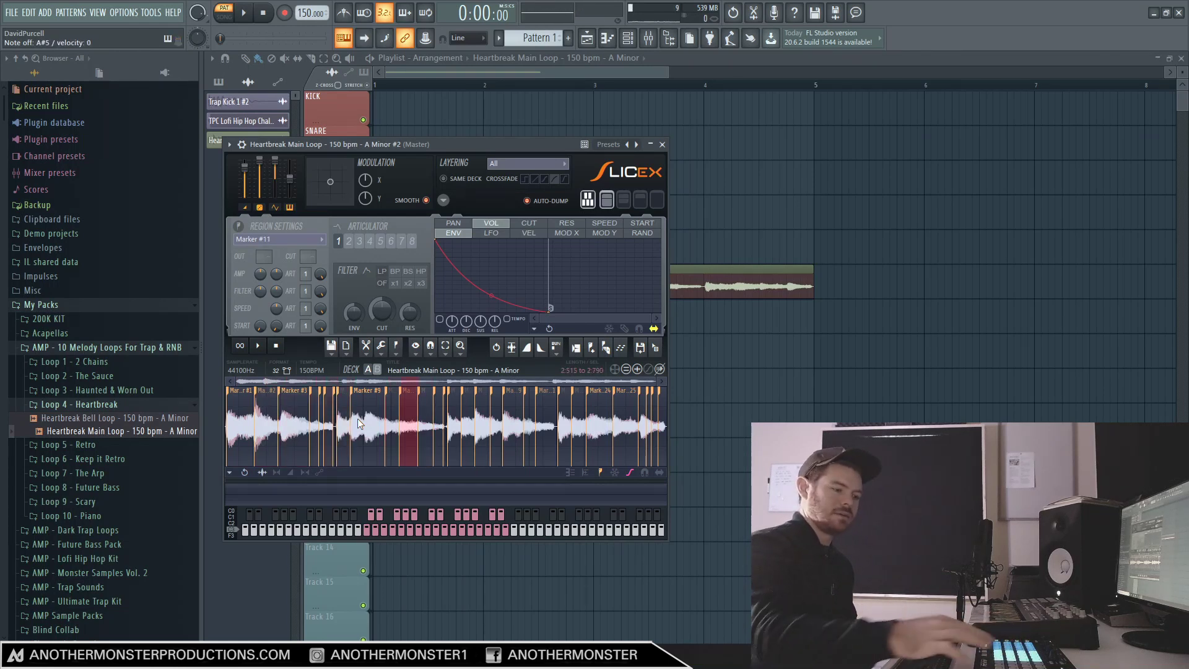
{"action": "key", "text": "v"}
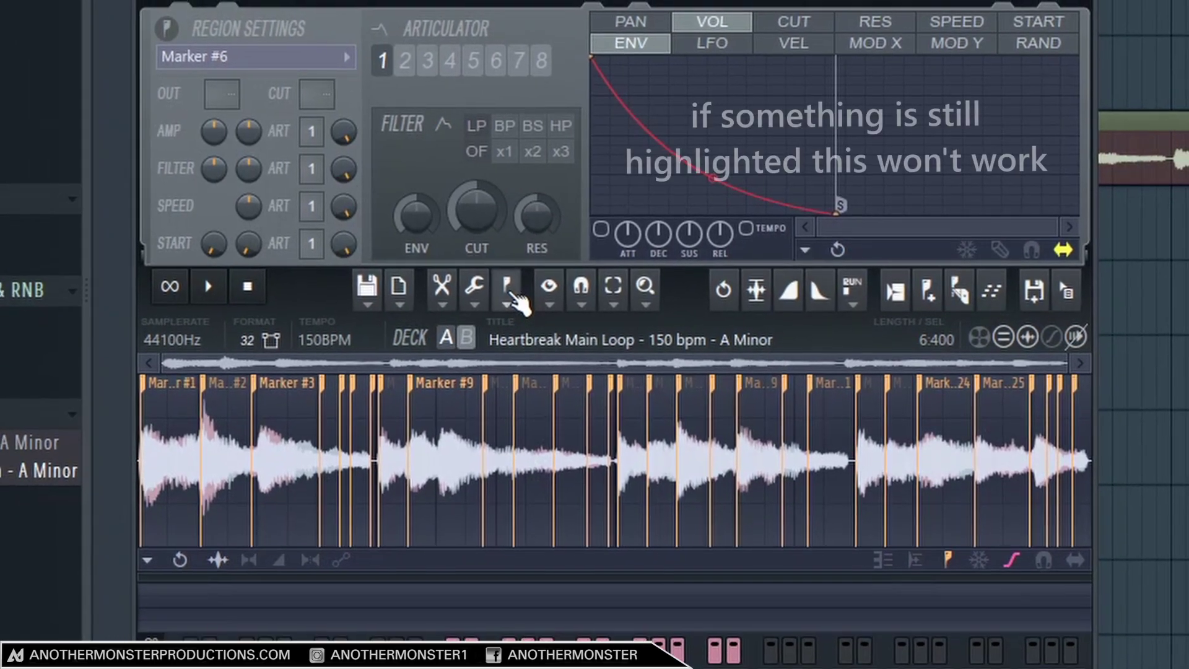
Re-slice the Heartbreak loop in Slicex with dull auto-slicing.
{"action": "left_click", "coordinate": [482, 300]}
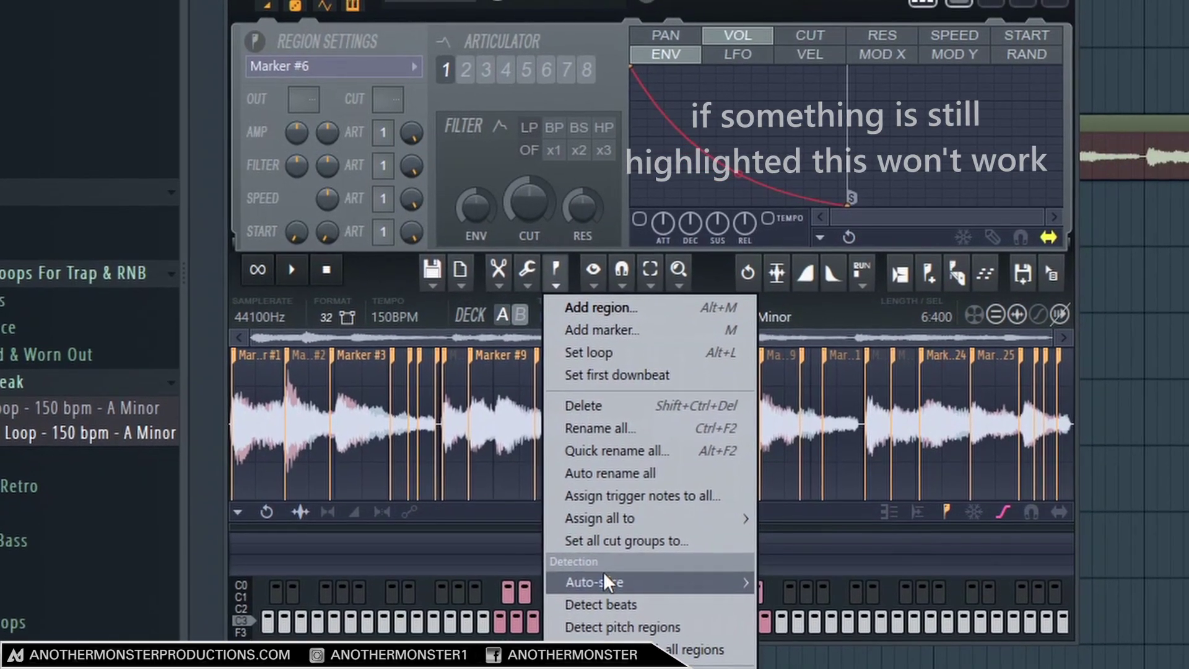
{"action": "mouse_move", "coordinate": [605, 573]}
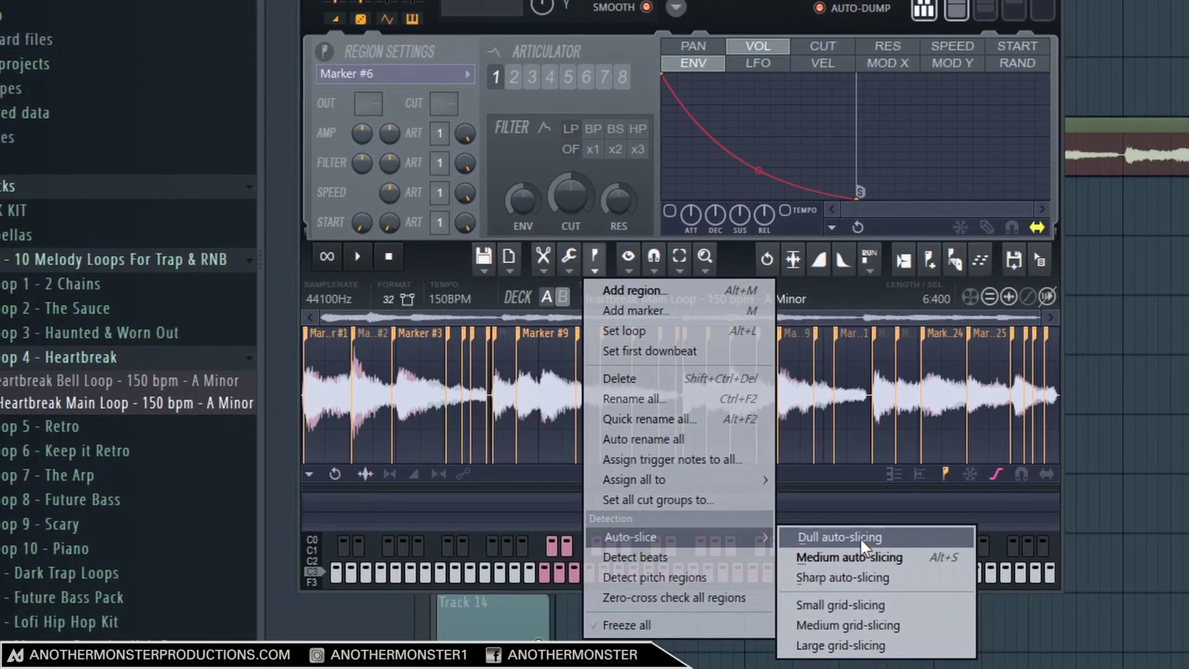
{"action": "left_click", "coordinate": [861, 540]}
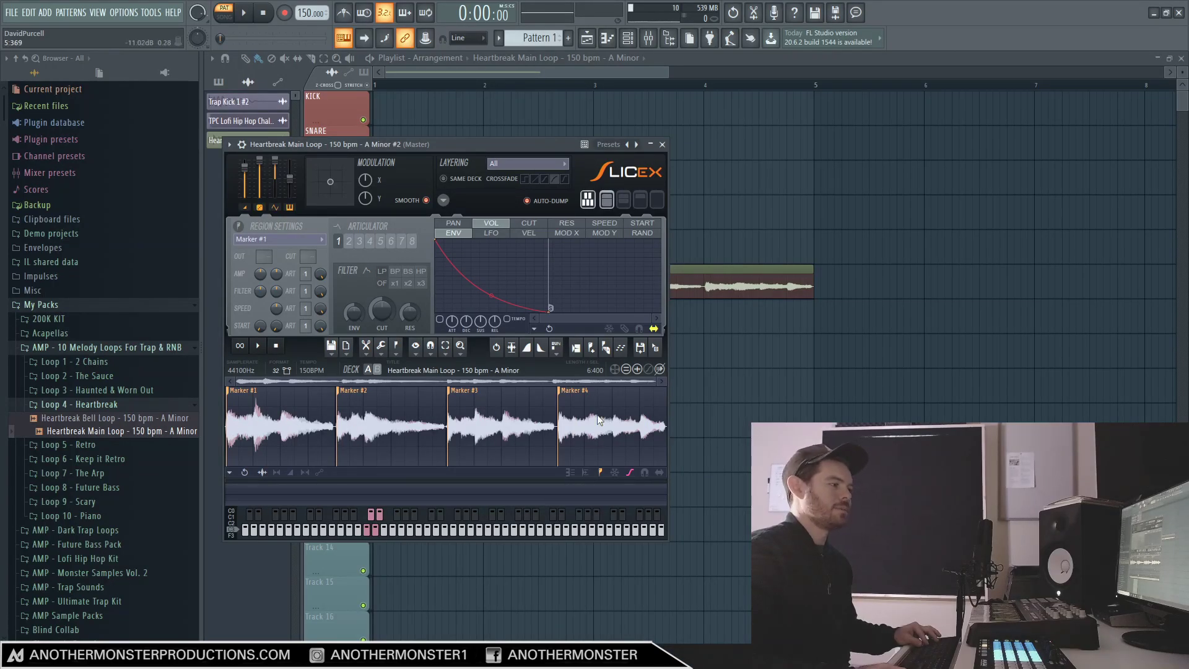
Try medium auto-slicing and sharp auto-slicing on the Heartbreak loop to compare the marker density.
{"action": "left_click", "coordinate": [397, 350]}
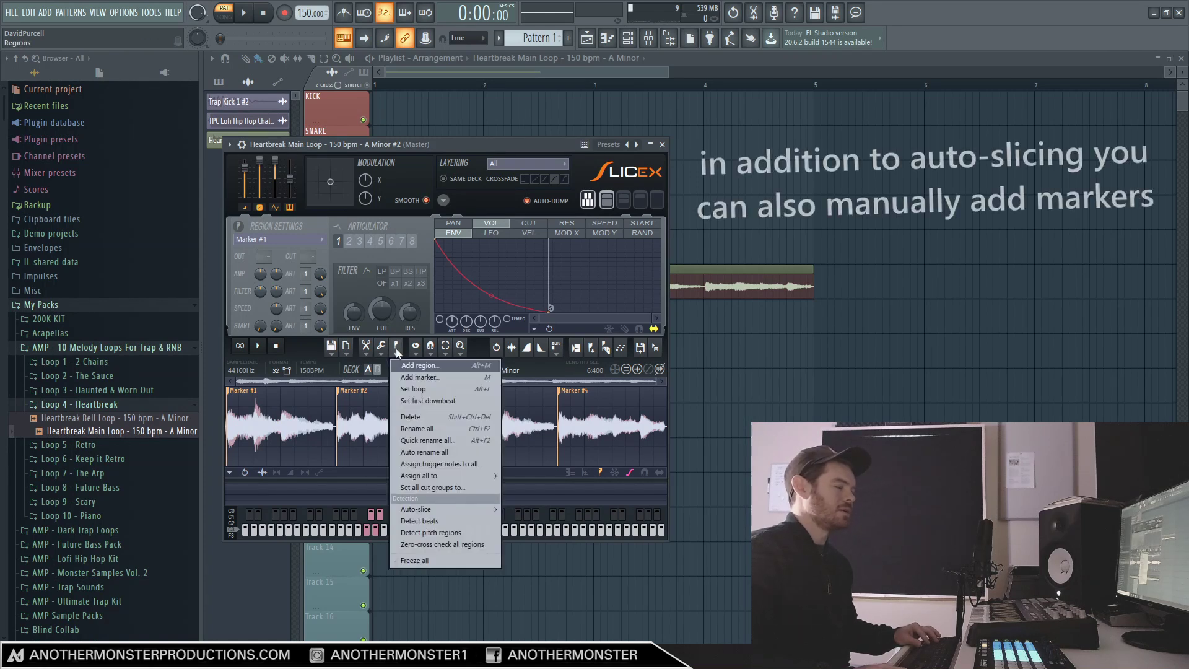
{"action": "mouse_move", "coordinate": [419, 510]}
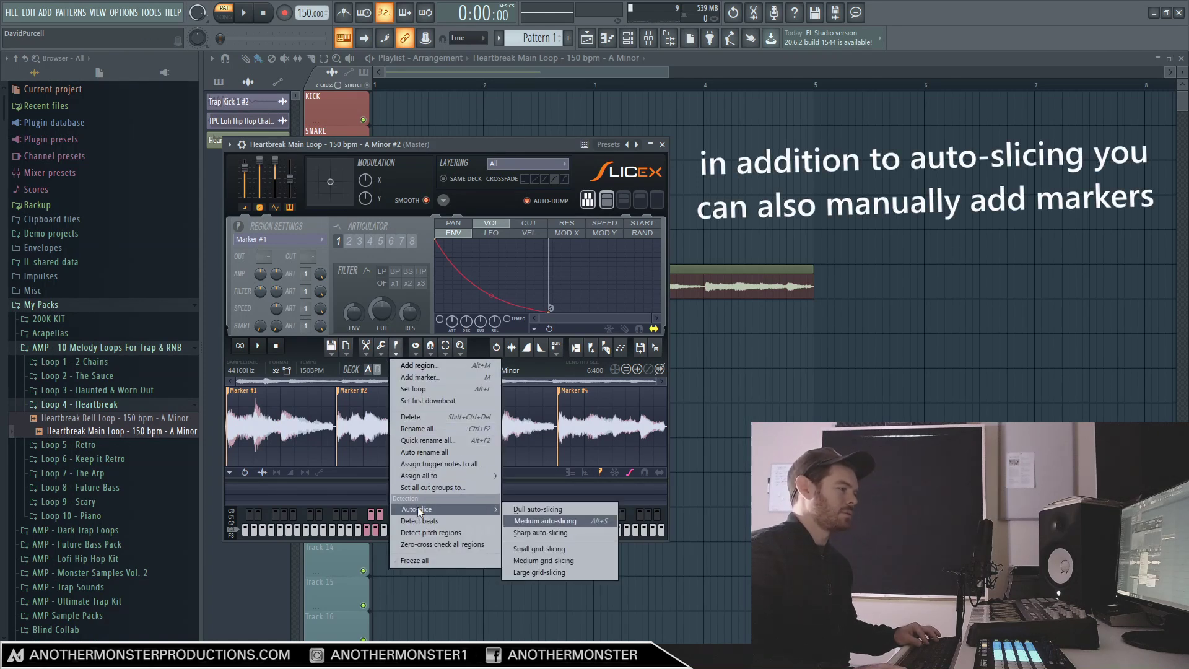
{"action": "left_click", "coordinate": [567, 522]}
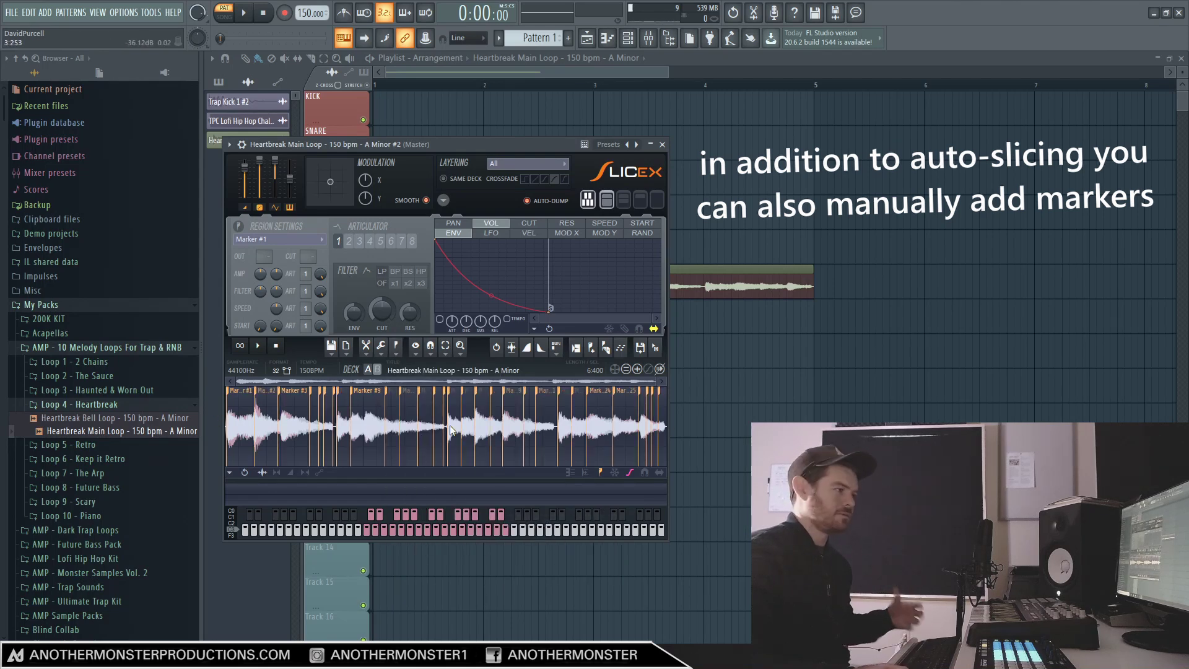
{"action": "left_click", "coordinate": [396, 347]}
{"action": "mouse_move", "coordinate": [422, 511]}
{"action": "left_click", "coordinate": [556, 531]}
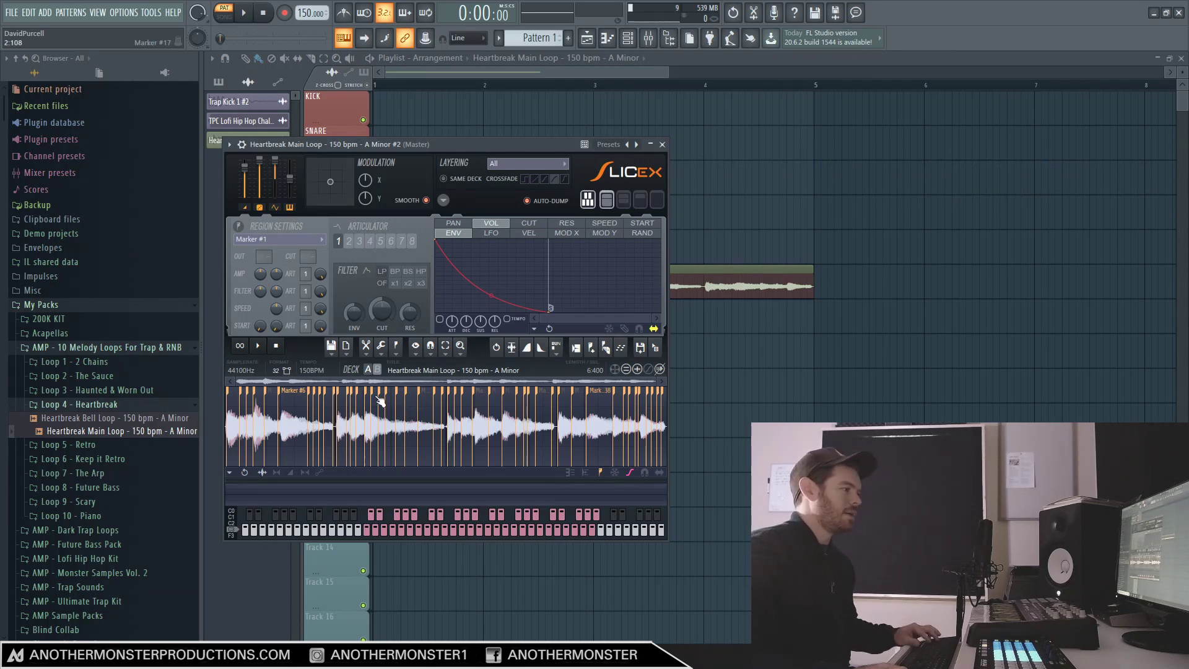
Set the Heartbreak loop's slicing back to dull auto-slicing.
{"action": "left_click", "coordinate": [396, 348]}
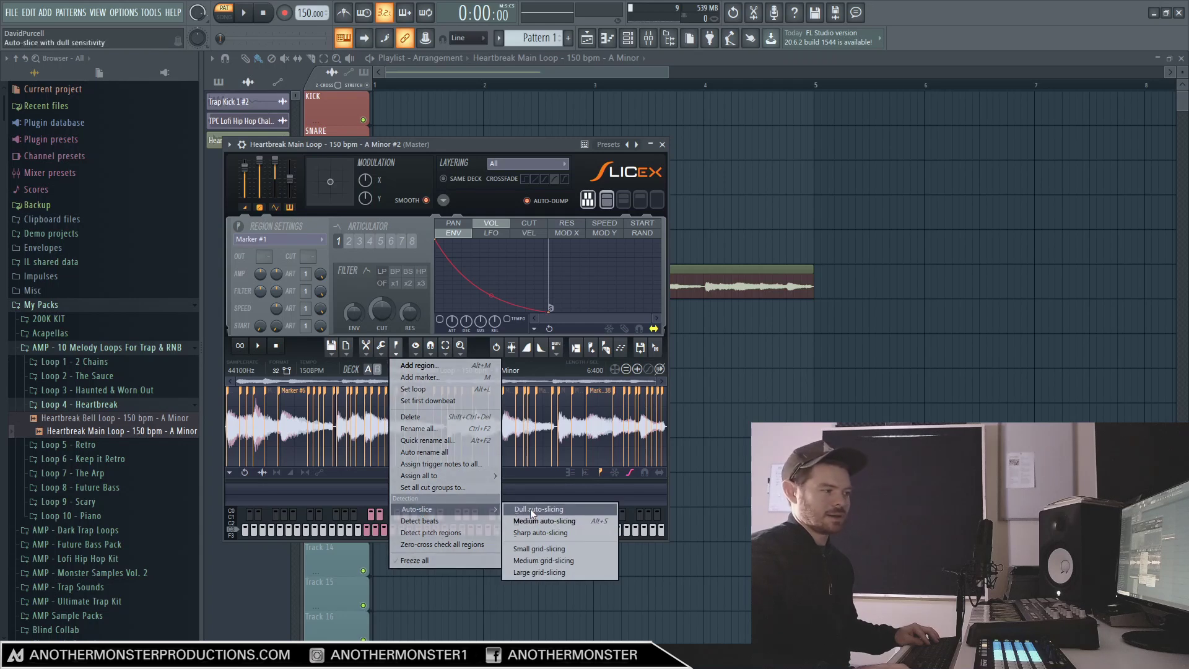
{"action": "left_click", "coordinate": [530, 508]}
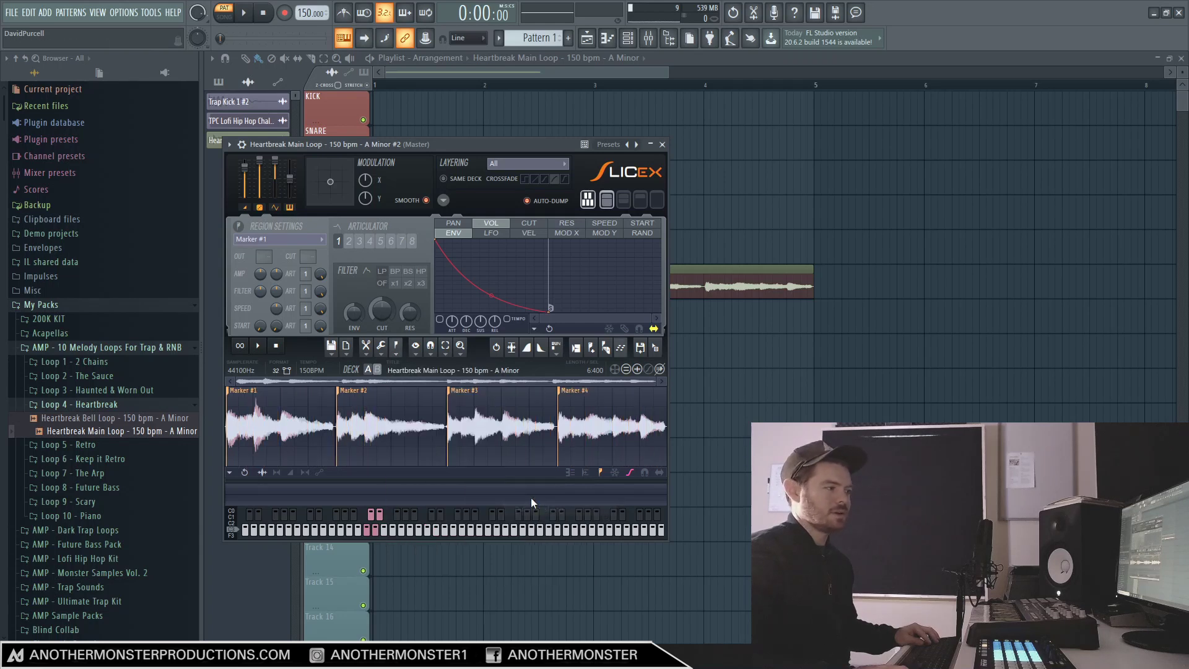
Audition the loop's four slices with their assigned keys on the Slicex keyboard.
{"action": "left_click", "coordinate": [397, 455]}
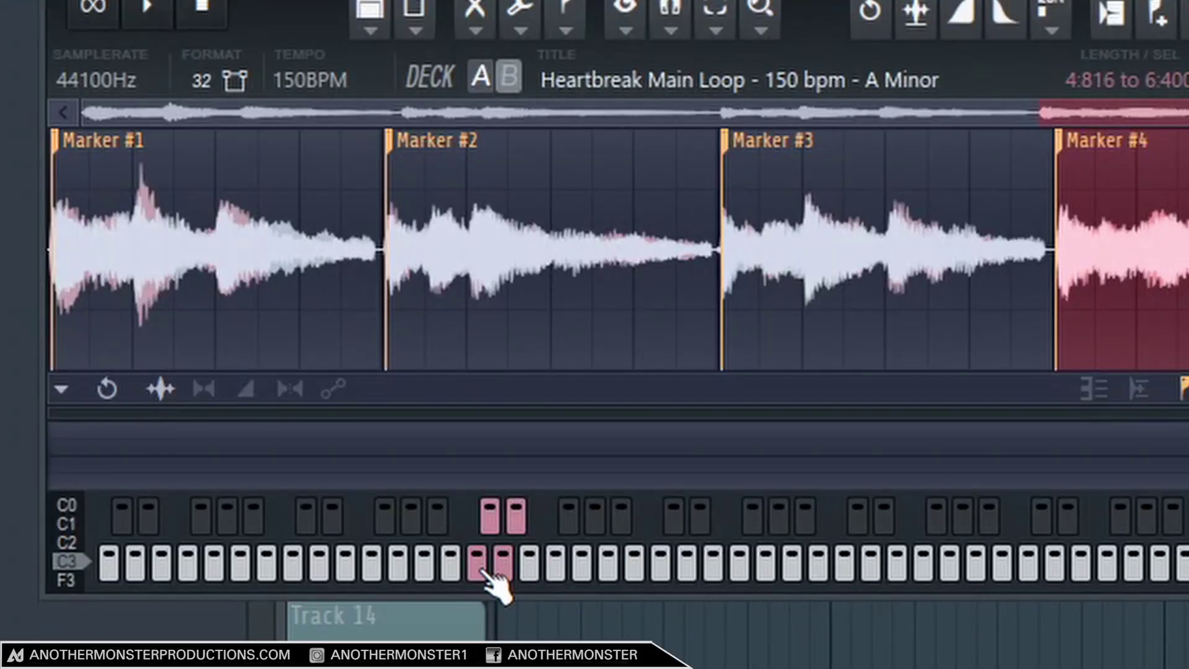
{"action": "left_click", "coordinate": [480, 568]}
{"action": "left_click", "coordinate": [495, 534]}
{"action": "left_click", "coordinate": [510, 568]}
{"action": "left_click", "coordinate": [521, 522]}
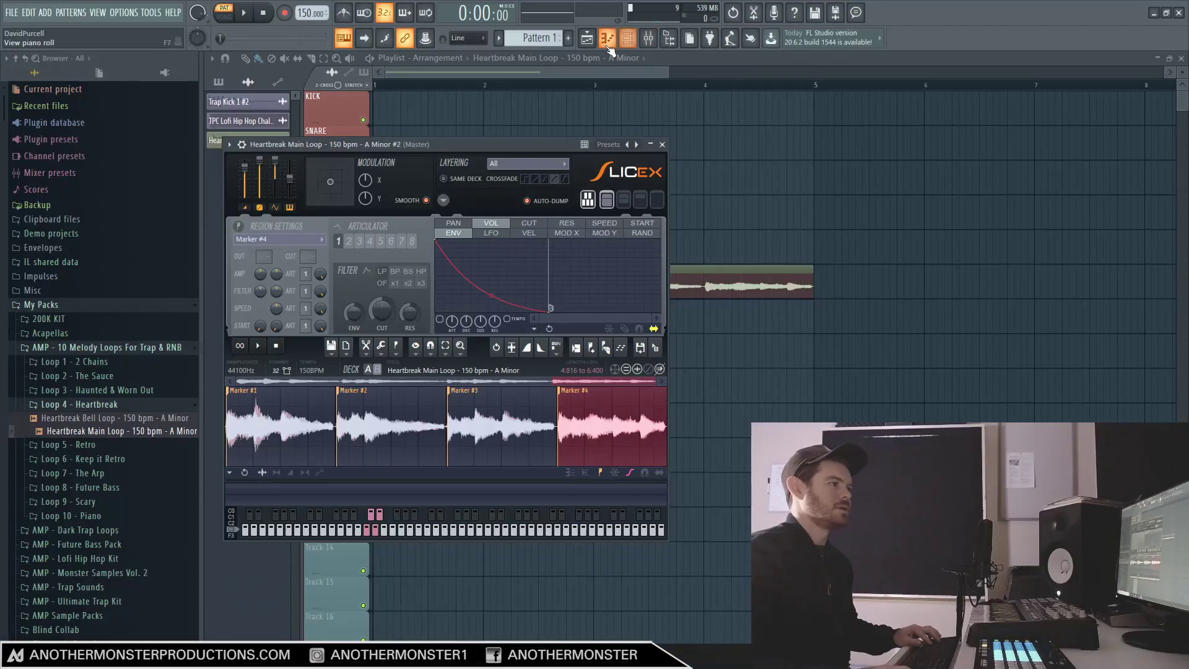
Open the Slicex channel's piano roll and switch to the empty Pattern 2.
{"action": "left_click", "coordinate": [587, 39]}
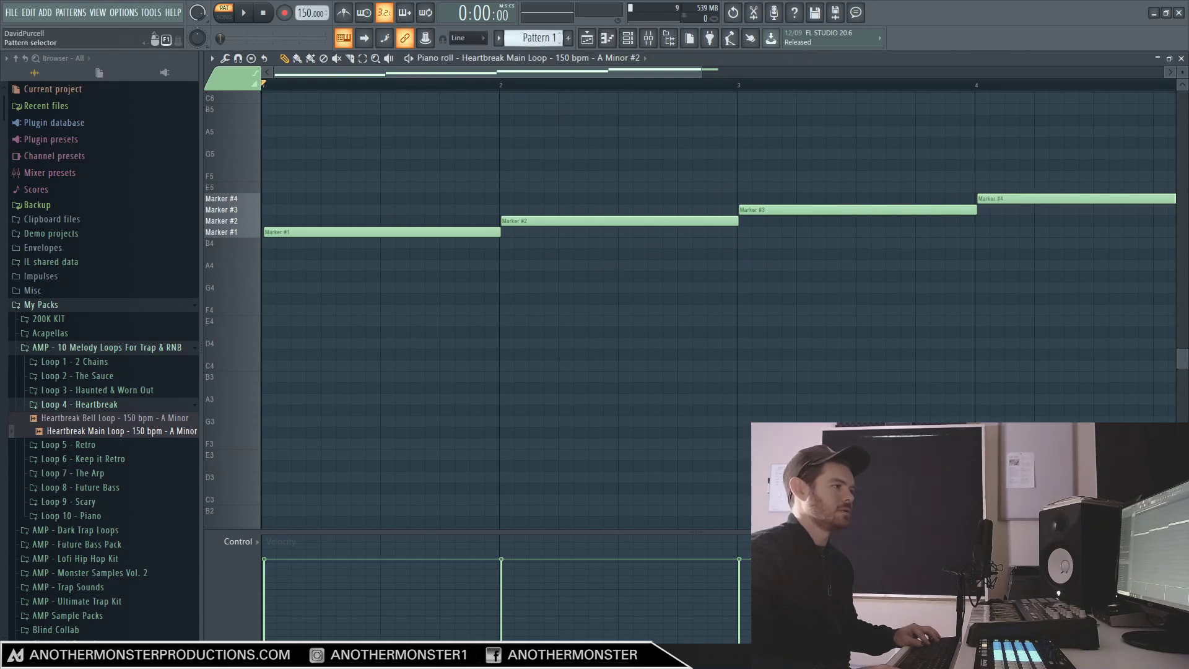
{"action": "left_click_drag", "start_coordinate": [539, 38], "coordinate": [539, 31]}
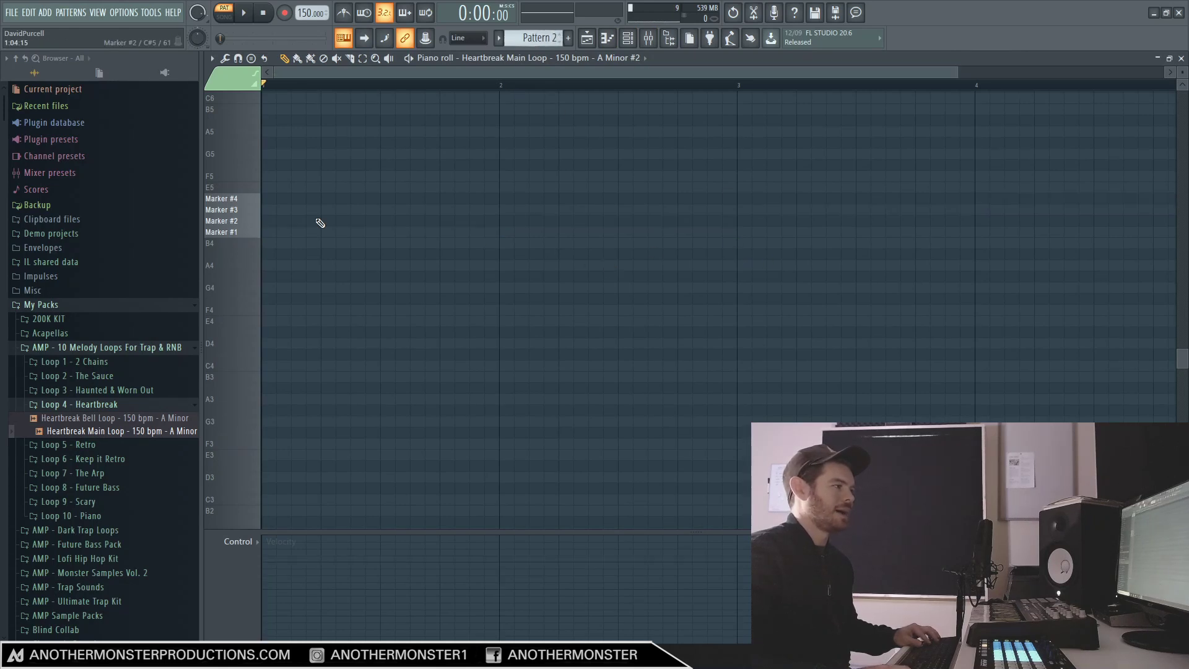
Place consecutive half-bar notes for Marker #1, Marker #3 and Marker #2 from the start of bar 1 and play them.
{"action": "left_click", "coordinate": [266, 233]}
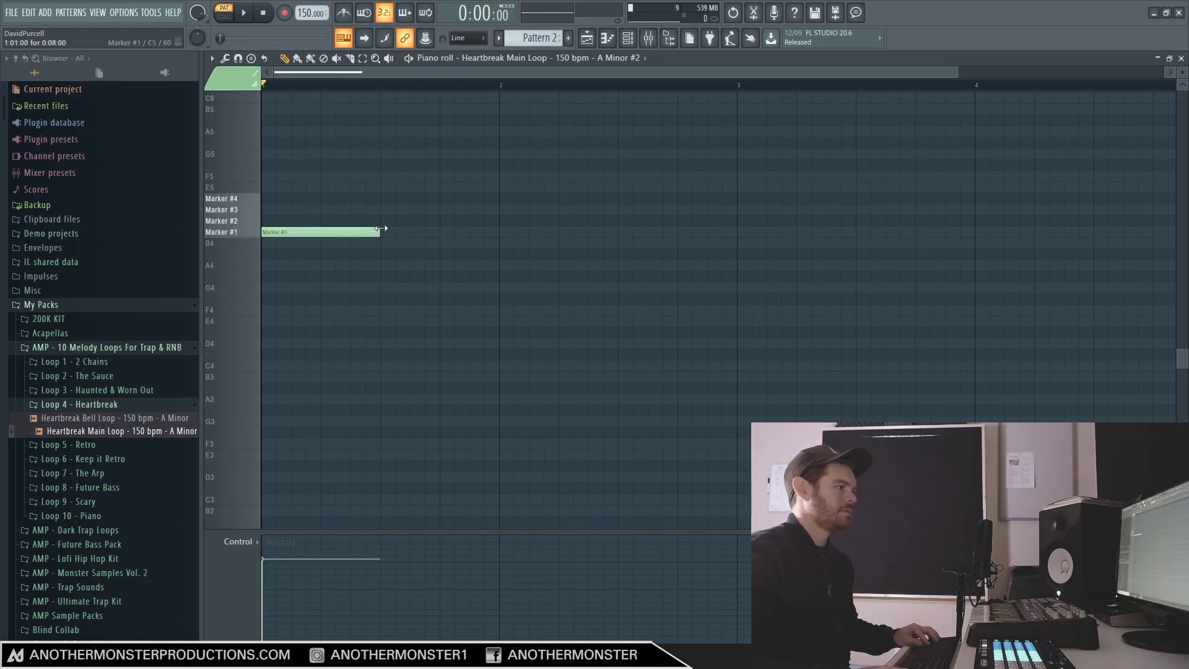
{"action": "left_click", "coordinate": [383, 209]}
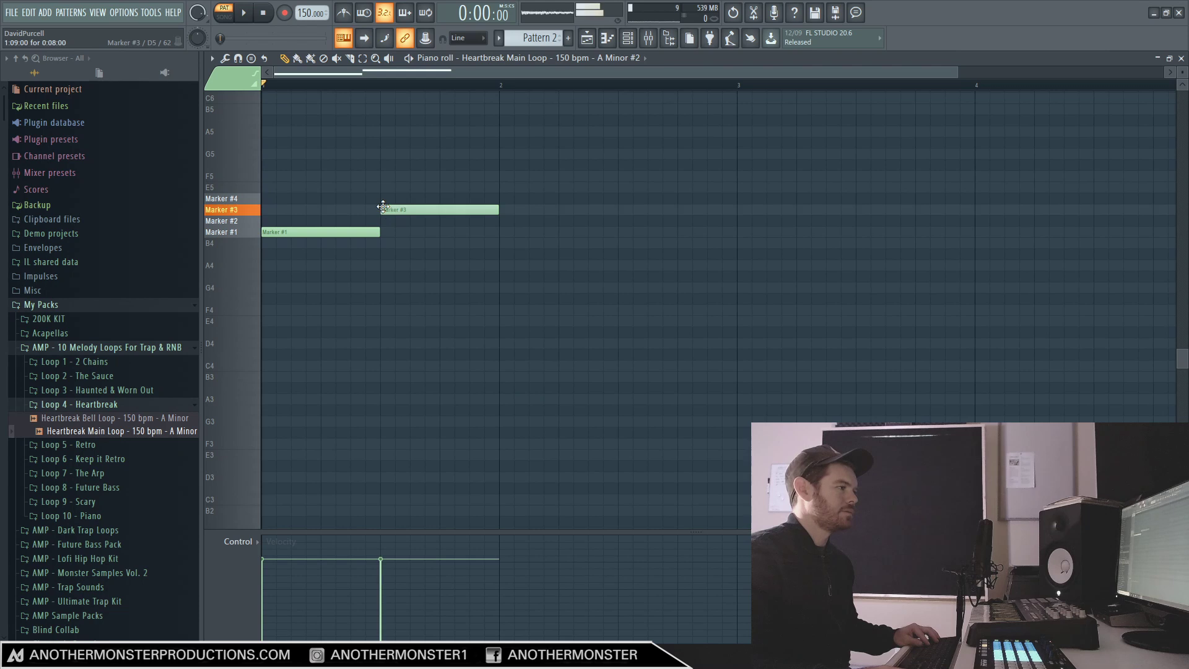
{"action": "left_click", "coordinate": [508, 221]}
{"action": "key", "text": "space"}
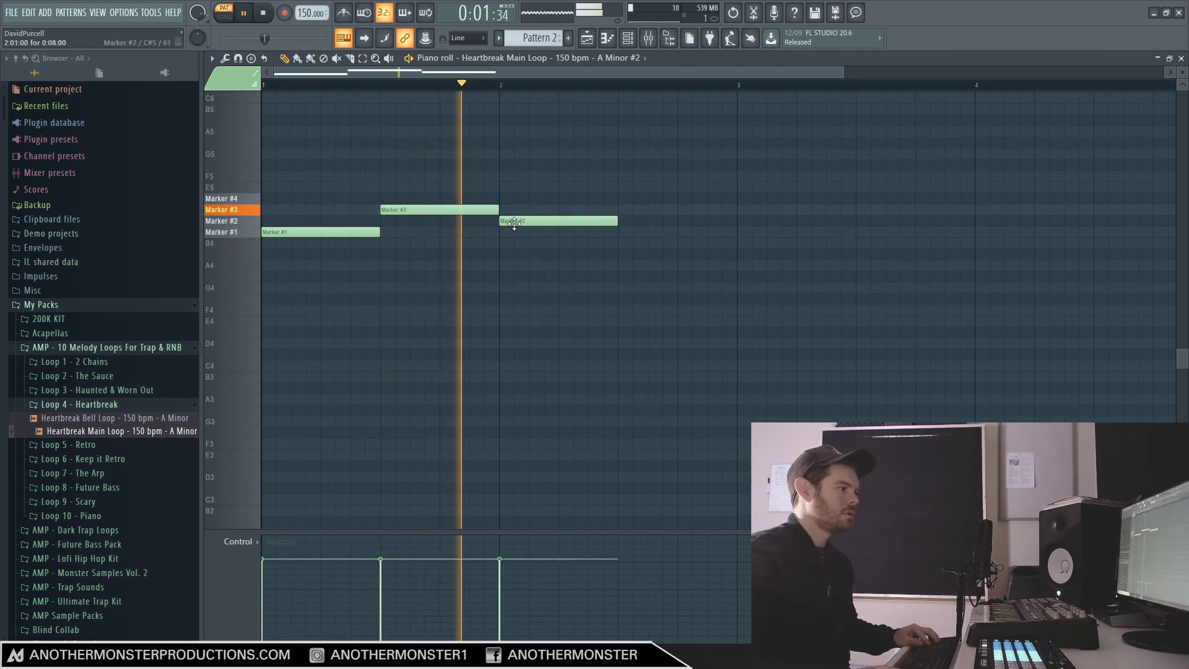
{"action": "key", "text": "space"}
Delete the Marker #2 and Marker #3 notes and lengthen the Marker #1 note to a full bar.
{"action": "right_click", "coordinate": [544, 221]}
{"action": "right_click", "coordinate": [476, 210]}
{"action": "left_click_drag", "start_coordinate": [379, 233], "coordinate": [500, 233]}
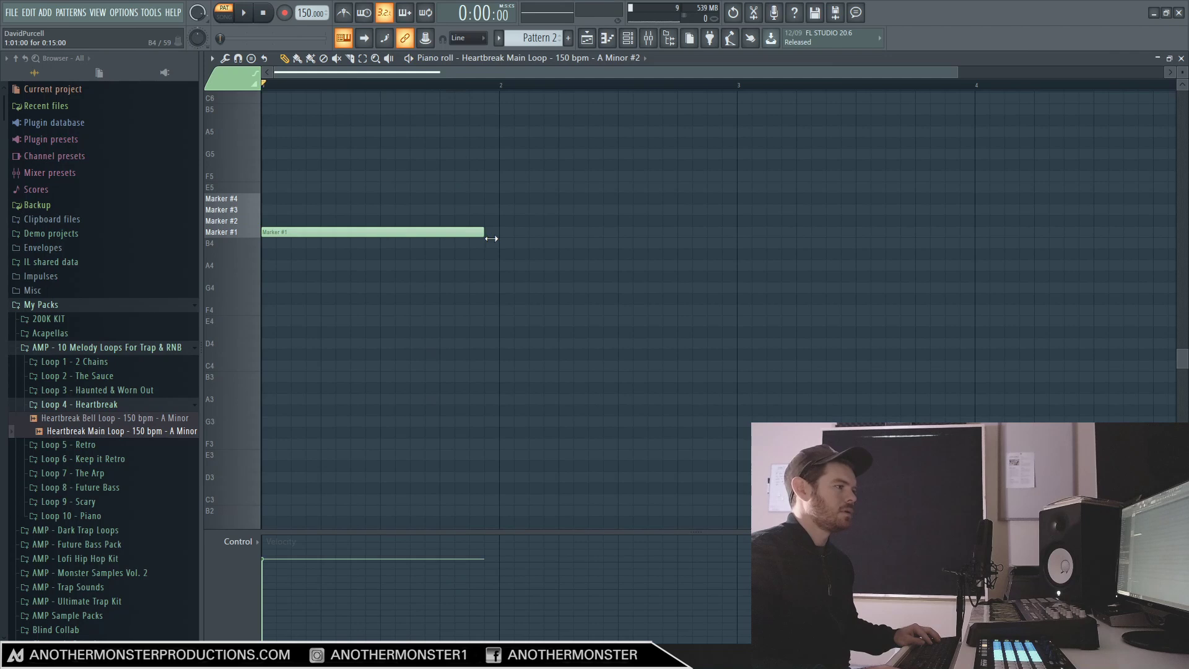
Fill bar 2 with a half-bar Marker #3 note followed by a half-bar Marker #2 note, and play the pattern.
{"action": "left_click", "coordinate": [507, 210]}
{"action": "key", "text": "space"}
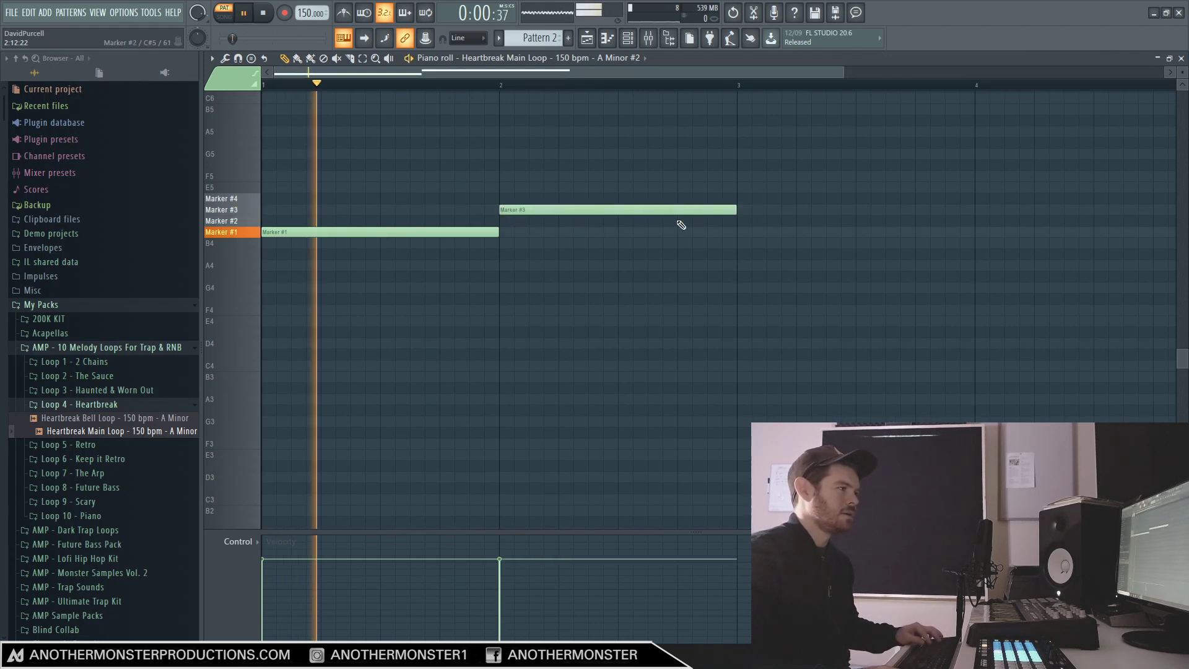
{"action": "key", "text": "space"}
{"action": "left_click_drag", "start_coordinate": [742, 221], "coordinate": [622, 221]}
{"action": "left_click", "coordinate": [622, 221]}
{"action": "key", "text": "space"}
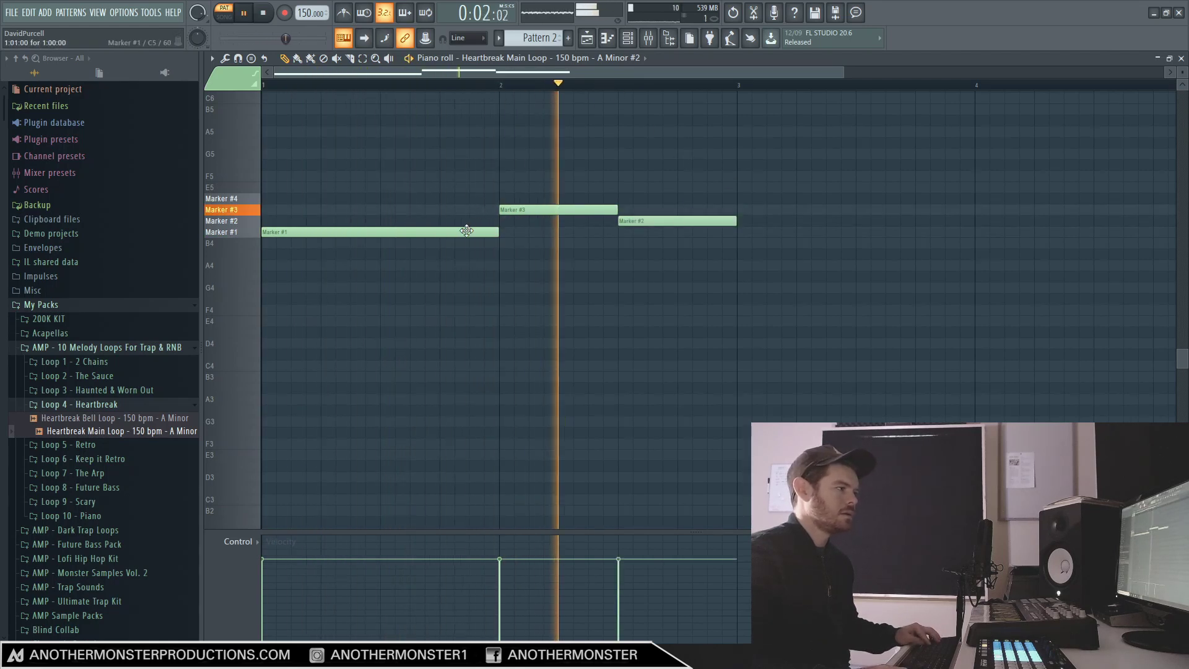
Place a full-bar Marker #4 note in bar 3 and play the pattern from that bar.
{"action": "left_click", "coordinate": [745, 210]}
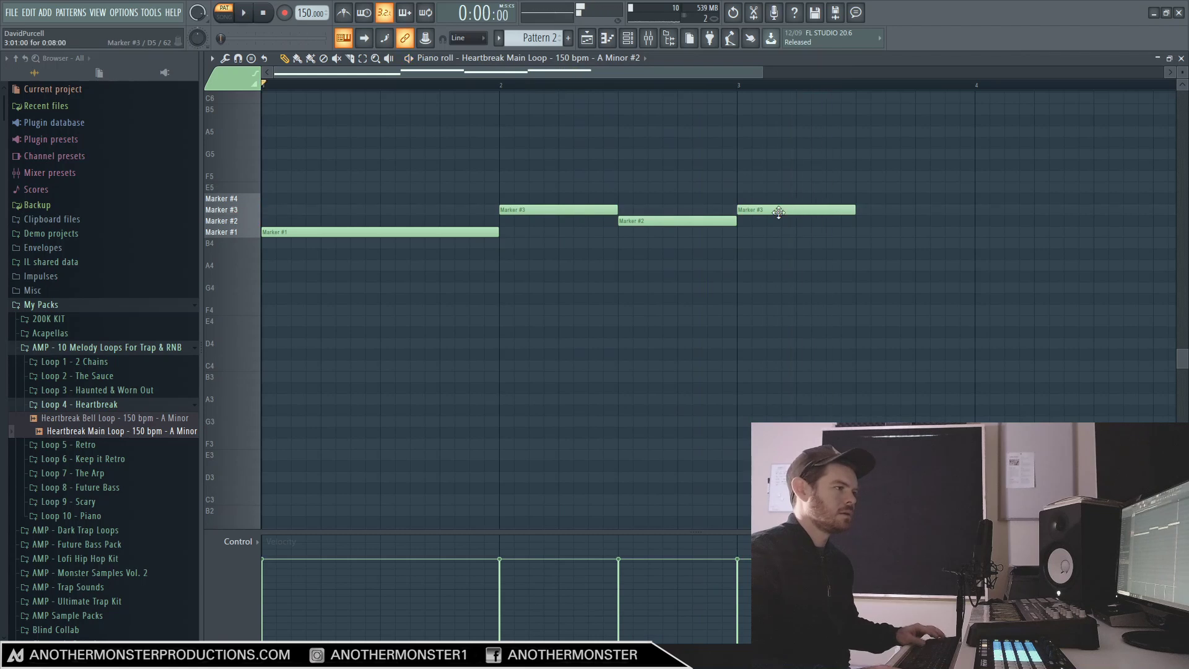
{"action": "mouse_move", "coordinate": [790, 210]}
{"action": "left_mouse_down"}
{"action": "mouse_move", "coordinate": [789, 198]}
{"action": "mouse_move", "coordinate": [973, 206]}
{"action": "left_mouse_up"}
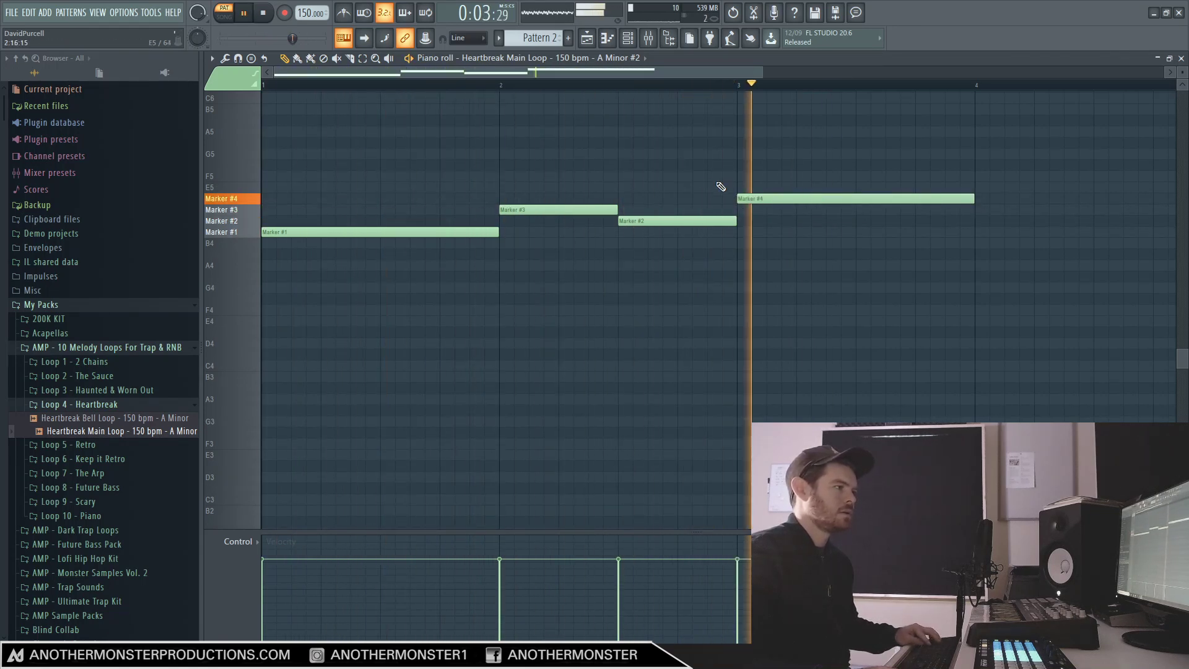
{"action": "key", "text": "space"}
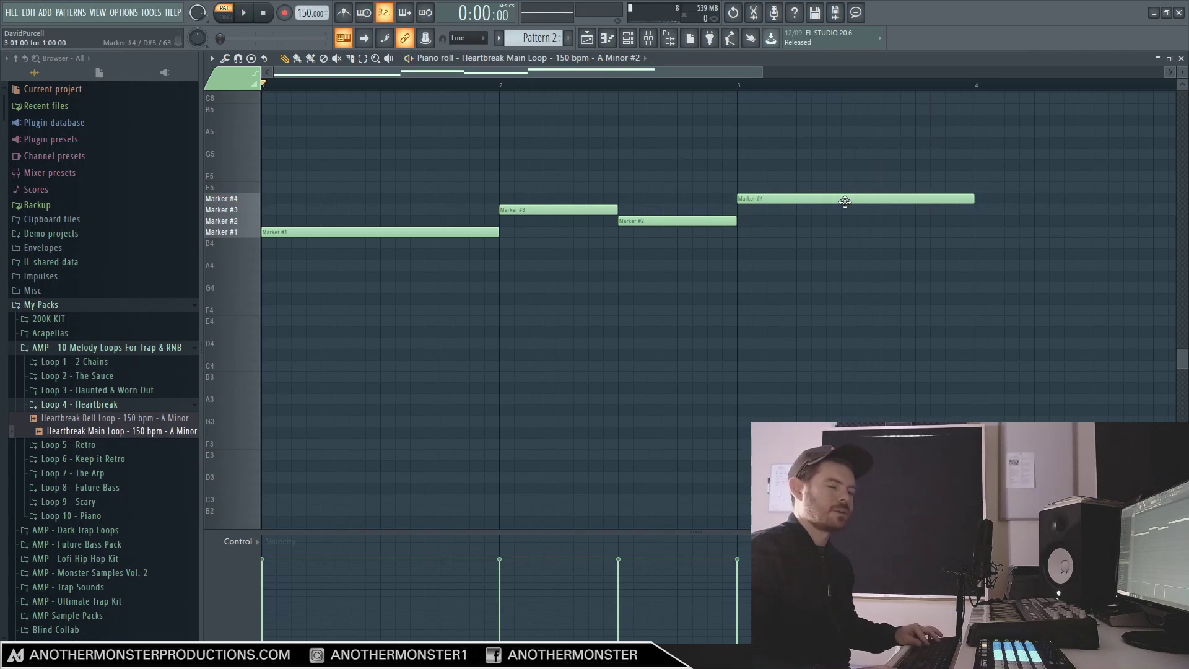
{"action": "left_click", "coordinate": [743, 87]}
{"action": "key", "text": "space"}
{"action": "key", "text": "space"}
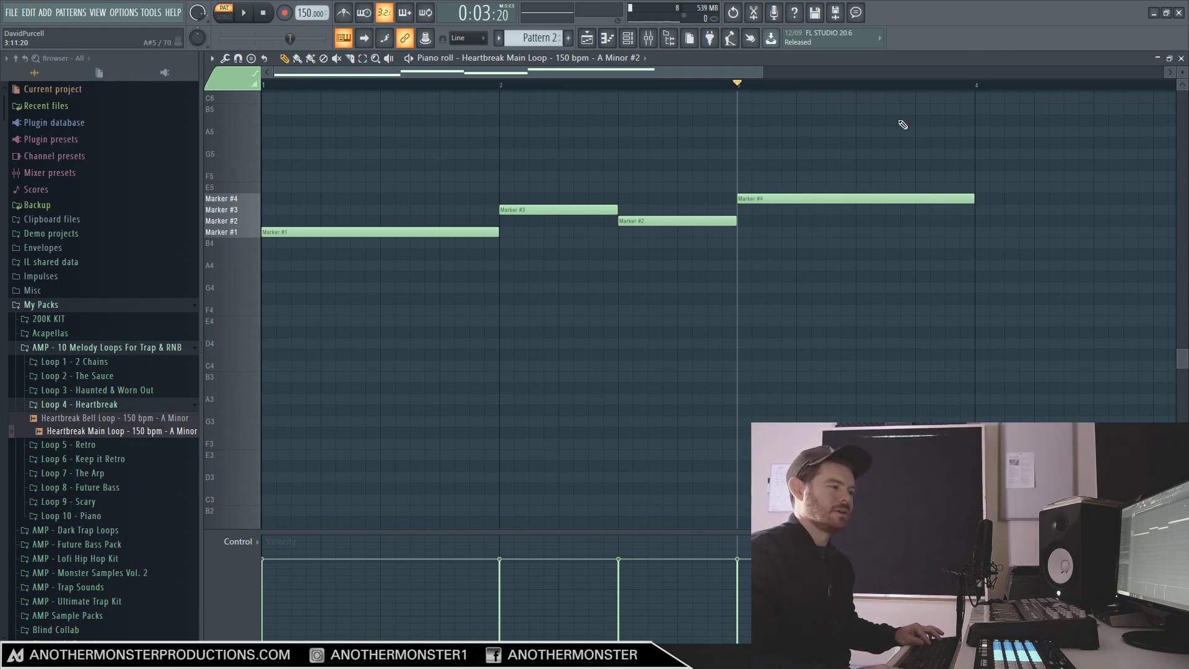
Close the piano roll and choose the Marker #4 slice in Slicex's region settings, highlighting Marker #1 first for comparison.
{"action": "left_click", "coordinate": [1181, 58]}
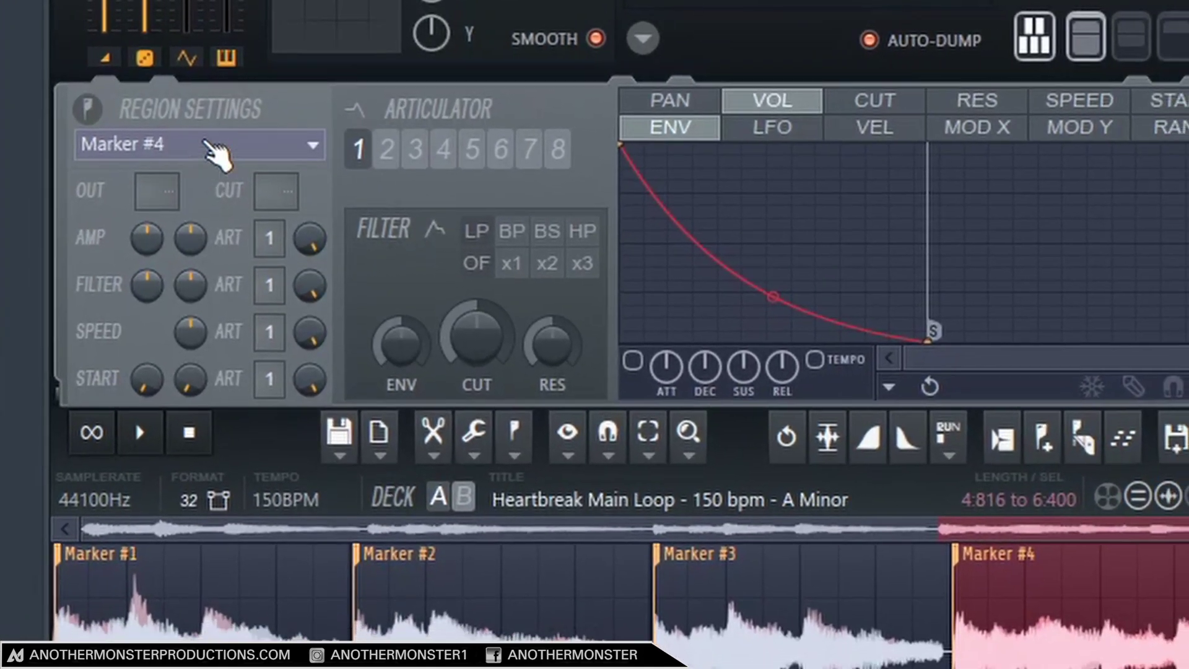
{"action": "left_click", "coordinate": [180, 149]}
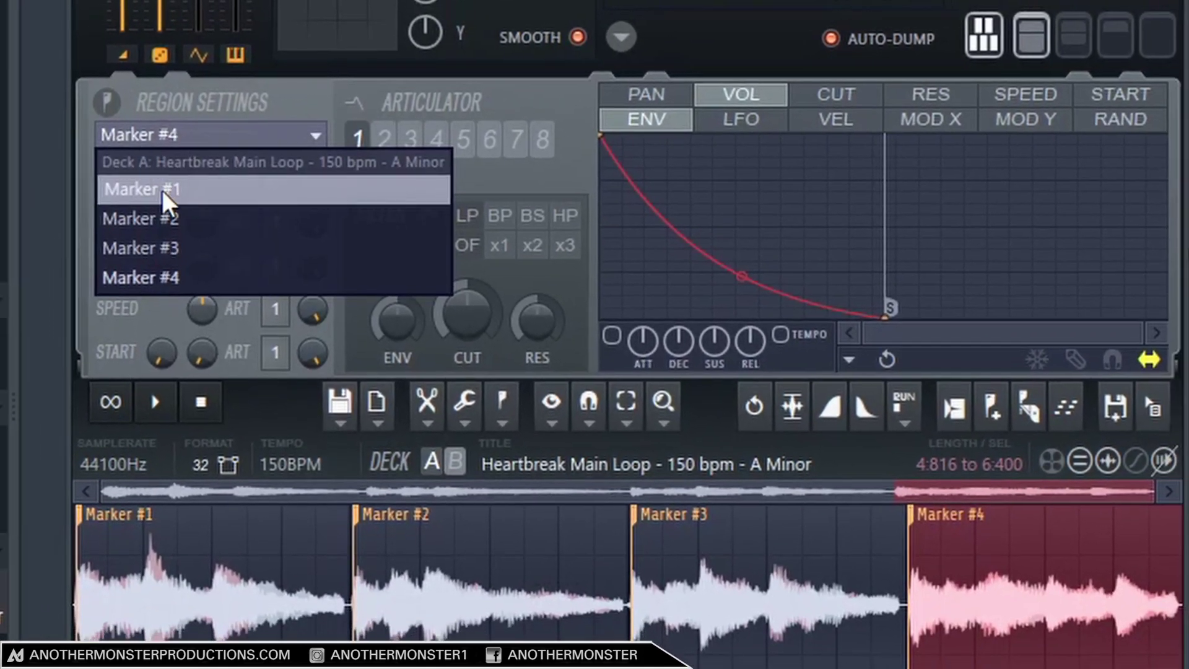
{"action": "left_click", "coordinate": [165, 191]}
{"action": "left_click", "coordinate": [266, 138]}
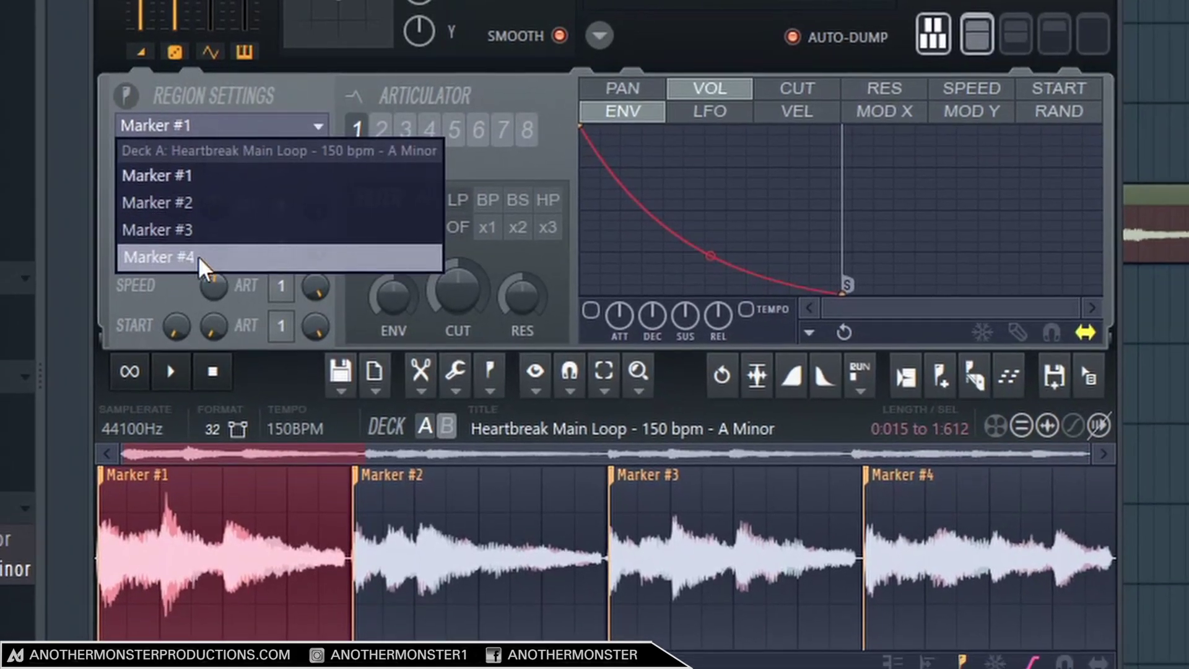
{"action": "left_click", "coordinate": [198, 262]}
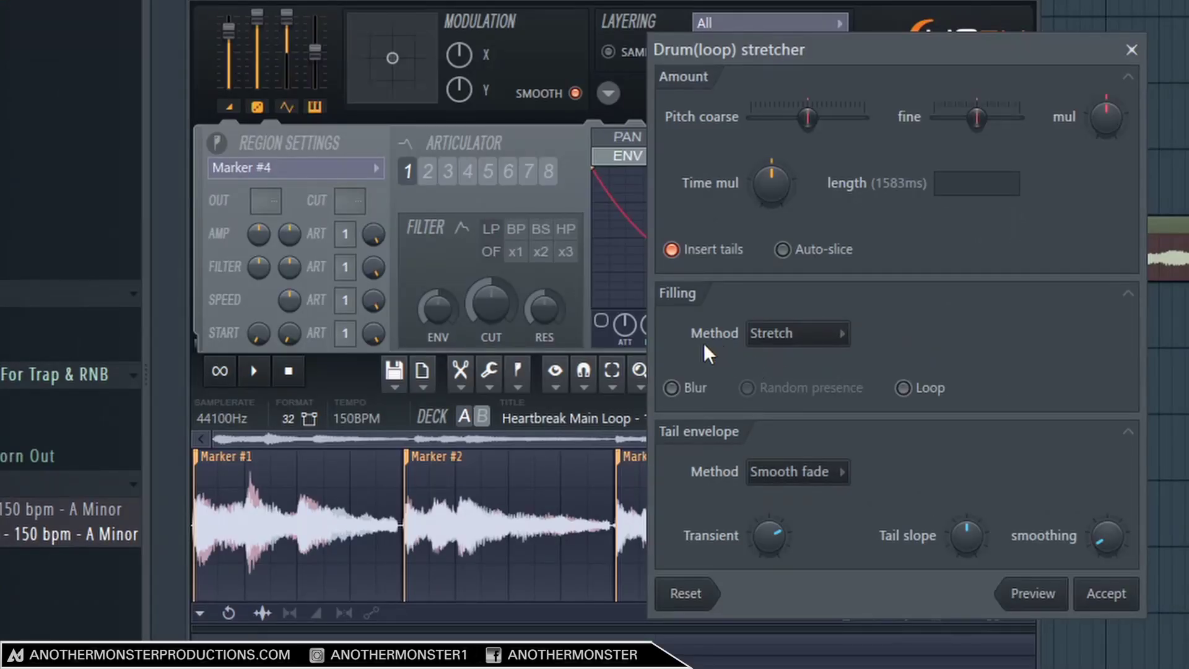
Stretch the Marker #4 slice to a length of 6000 with the Stretch filling method, Insert tails off and tail envelope None.
{"action": "left_click", "coordinate": [794, 338]}
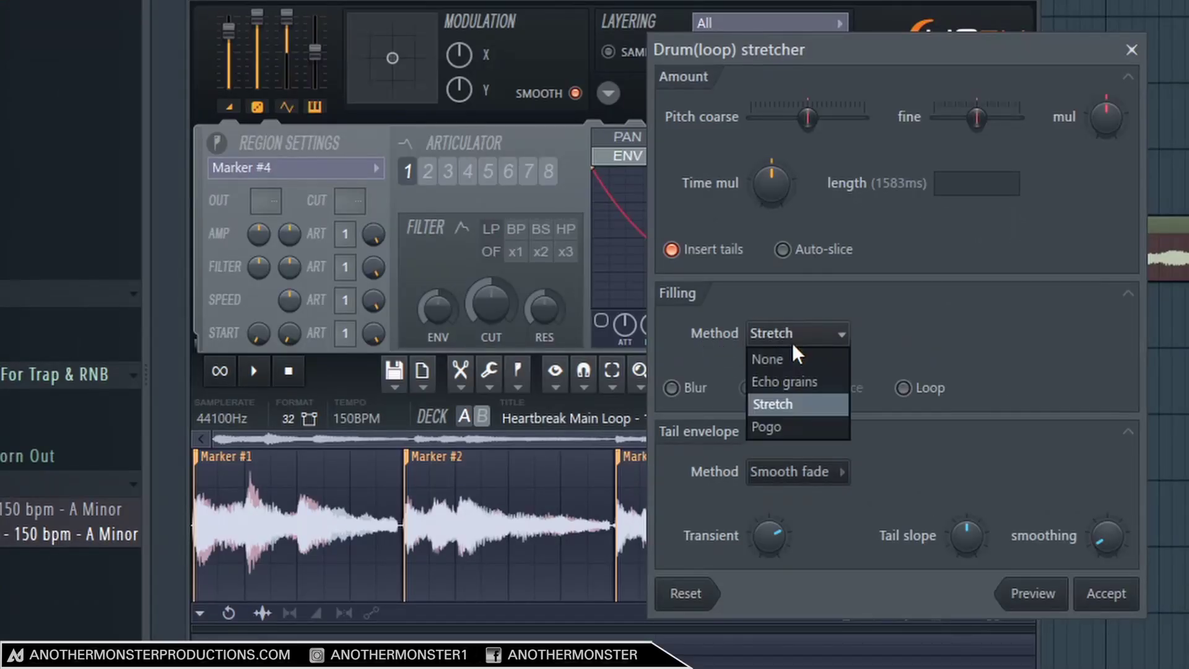
{"action": "left_click", "coordinate": [790, 402]}
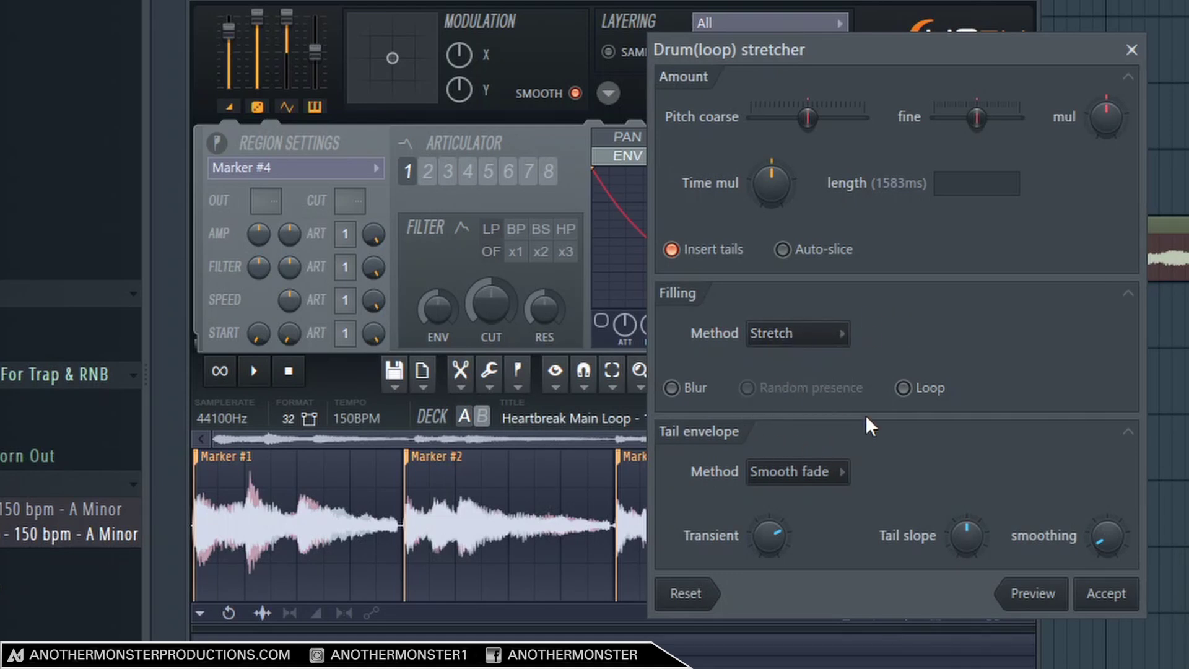
{"action": "left_click", "coordinate": [1016, 186]}
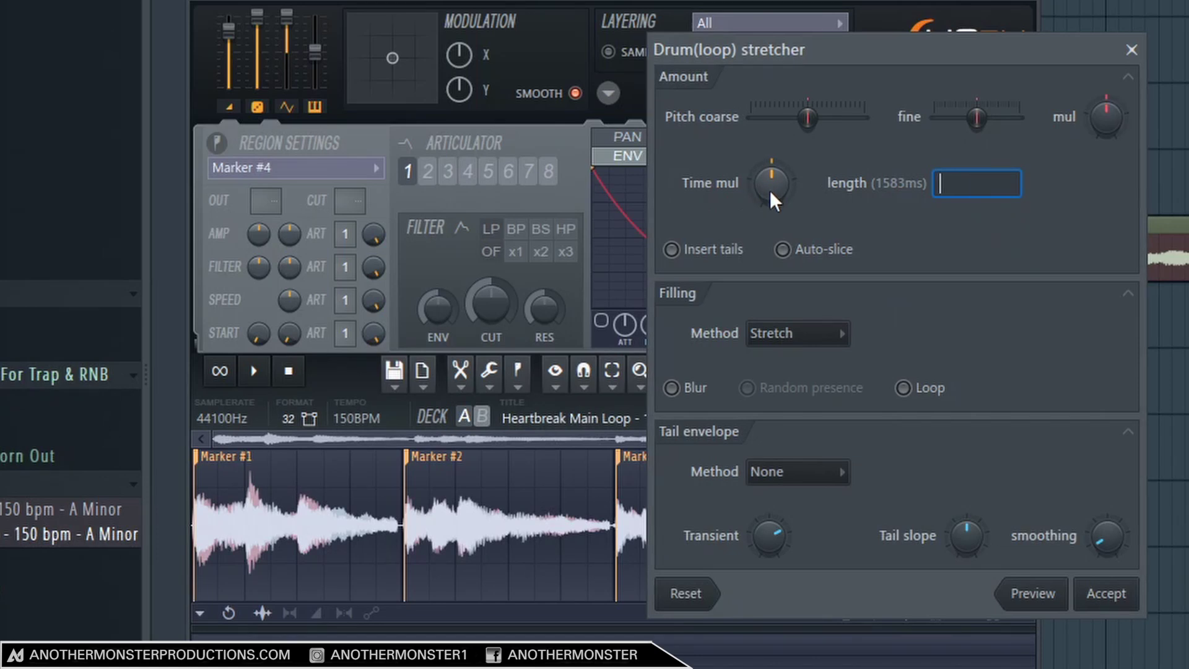
{"action": "left_click_drag", "start_coordinate": [768, 192], "coordinate": [768, 162]}
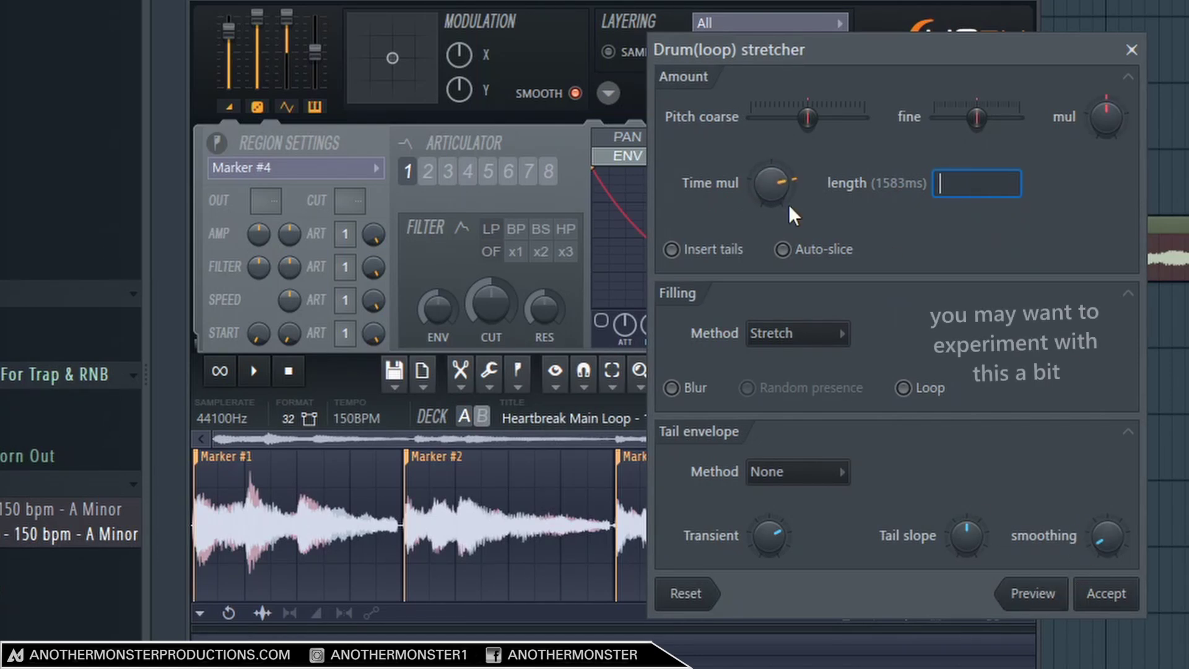
{"action": "right_click", "coordinate": [778, 188]}
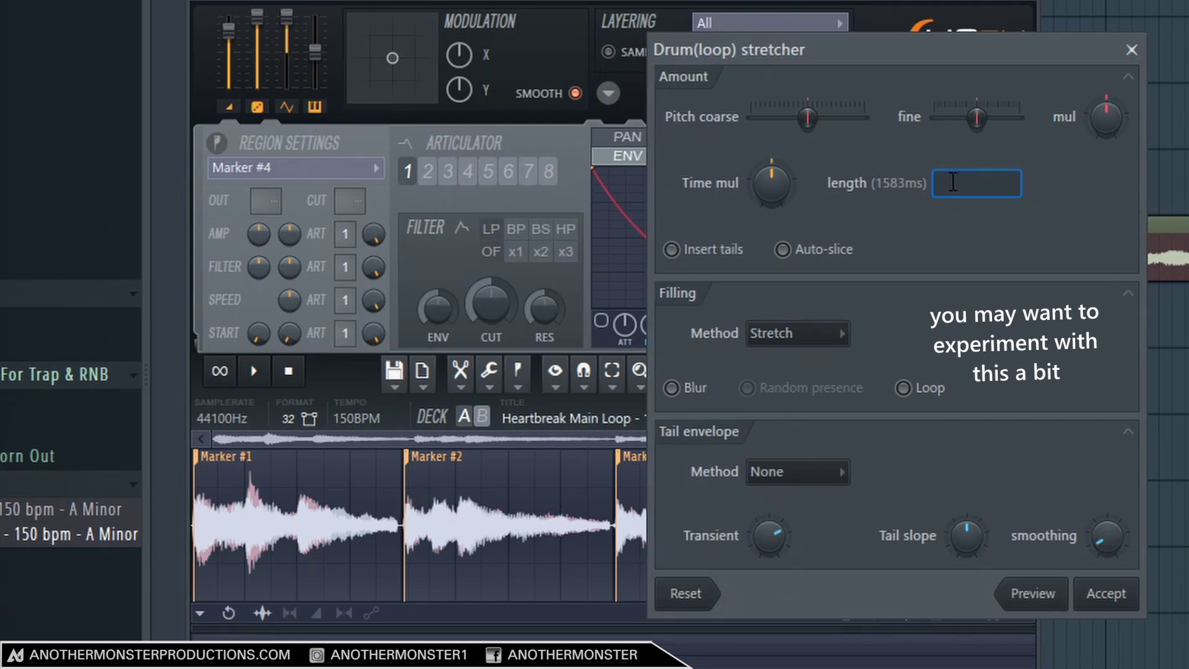
{"action": "type", "text": "000"}
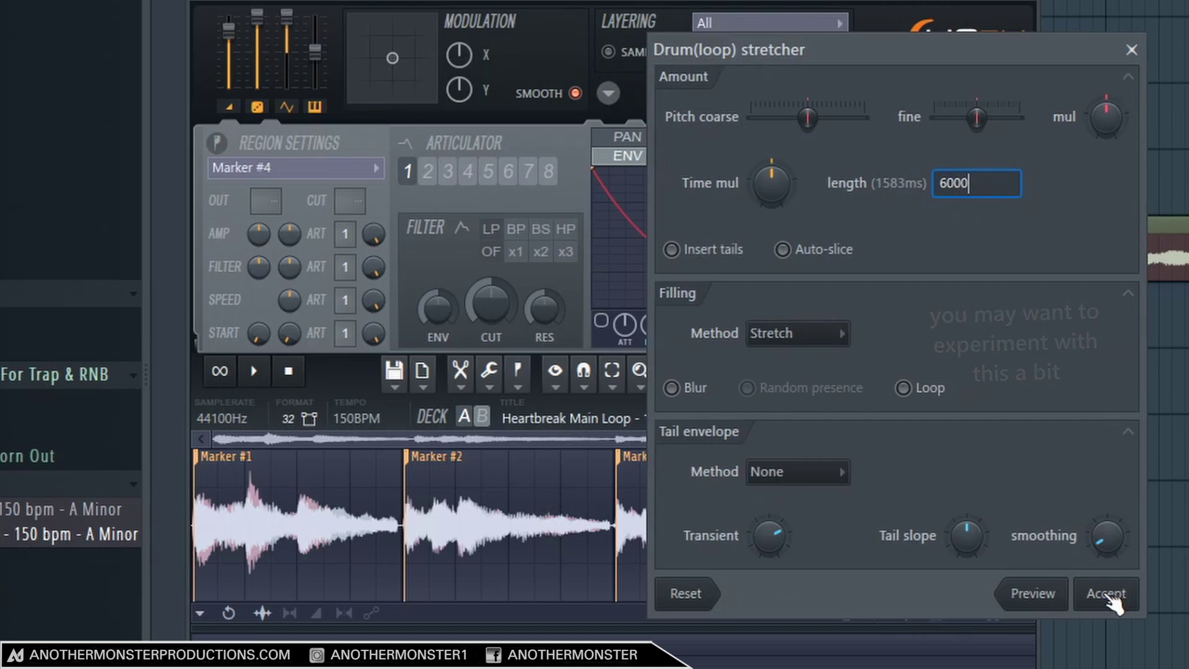
{"action": "left_click", "coordinate": [1106, 593]}
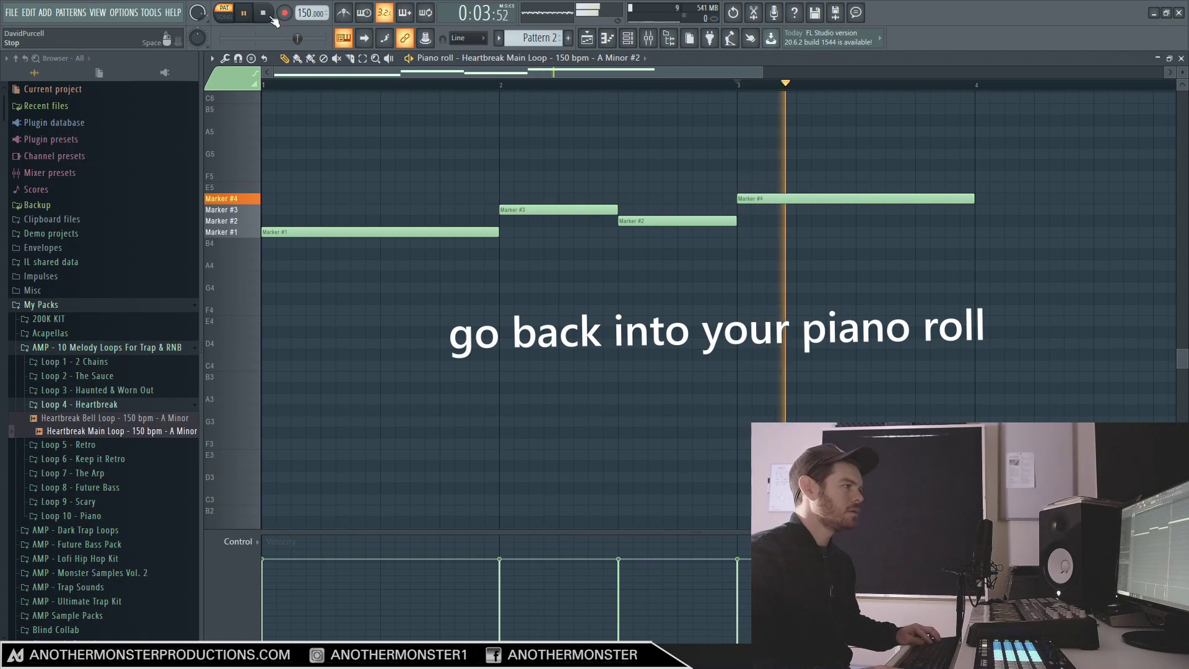
Shorten the Marker #4 note to three quarters of a bar, start it at bar 2, and follow it with a quarter-bar Marker #2 note.
{"action": "left_click_drag", "start_coordinate": [985, 204], "coordinate": [917, 200]}
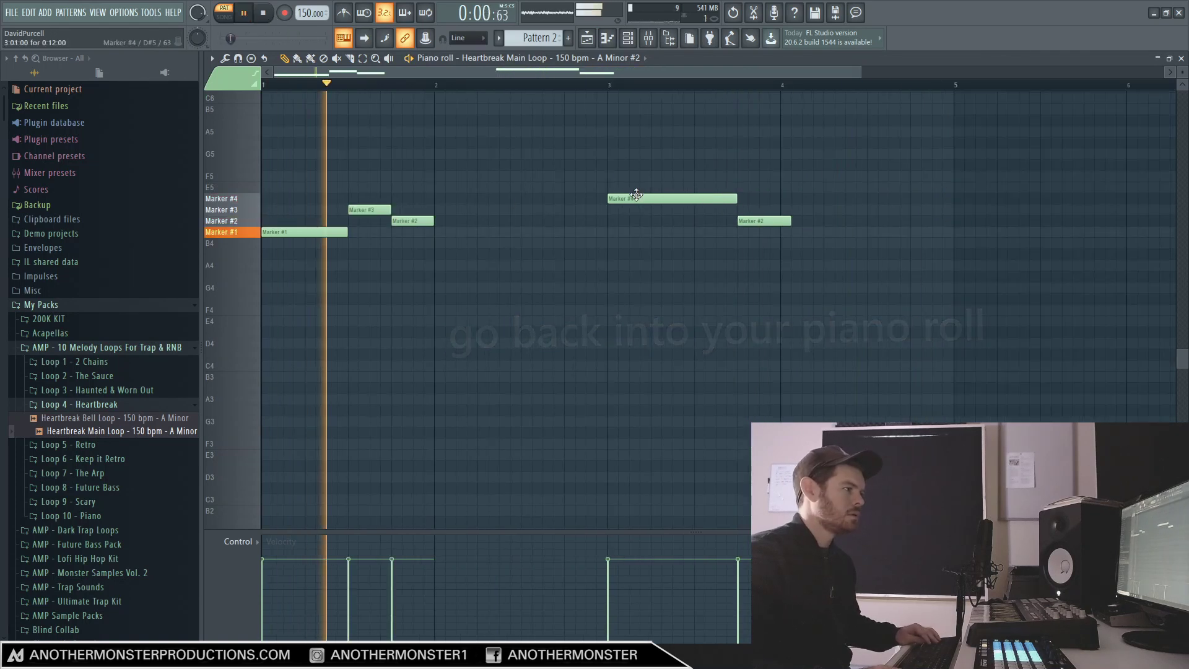
{"action": "left_click_drag", "start_coordinate": [640, 195], "coordinate": [467, 196]}
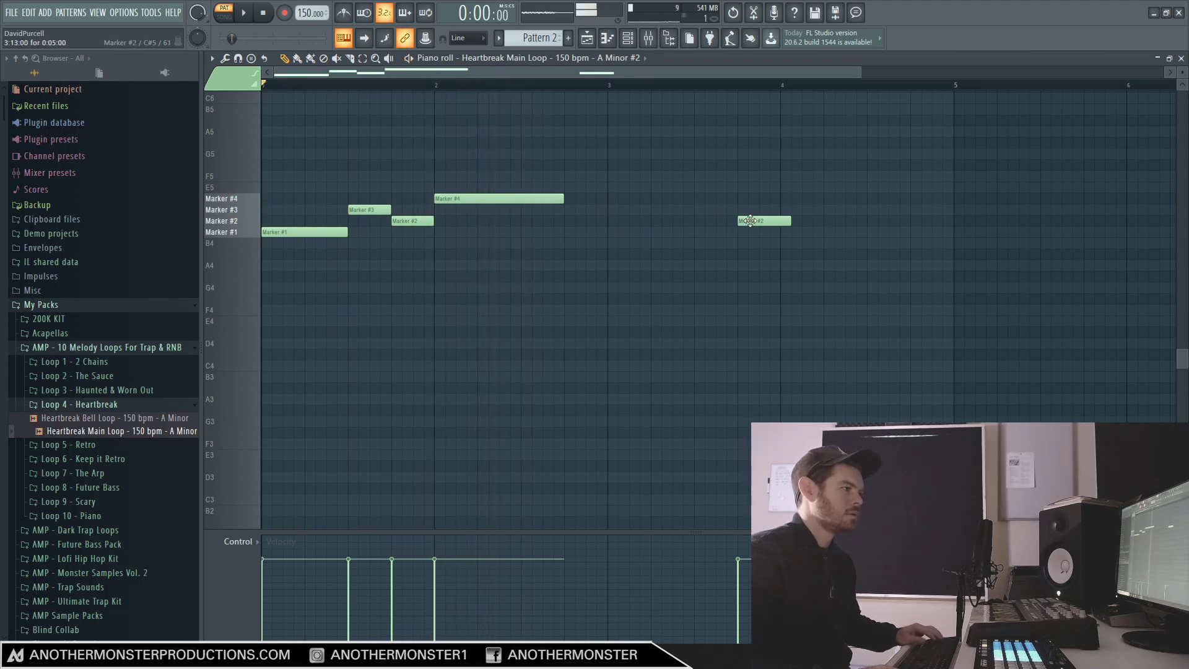
{"action": "mouse_move", "coordinate": [750, 221]}
{"action": "left_mouse_down"}
{"action": "mouse_move", "coordinate": [576, 221]}
{"action": "mouse_move", "coordinate": [609, 222]}
{"action": "left_mouse_up"}
Repeat the Marker #4 and Marker #2 notes in bar 3, add a Marker #4 note at bar 4, and play the pattern.
{"action": "left_click", "coordinate": [547, 199]}
{"action": "left_click", "coordinate": [613, 200]}
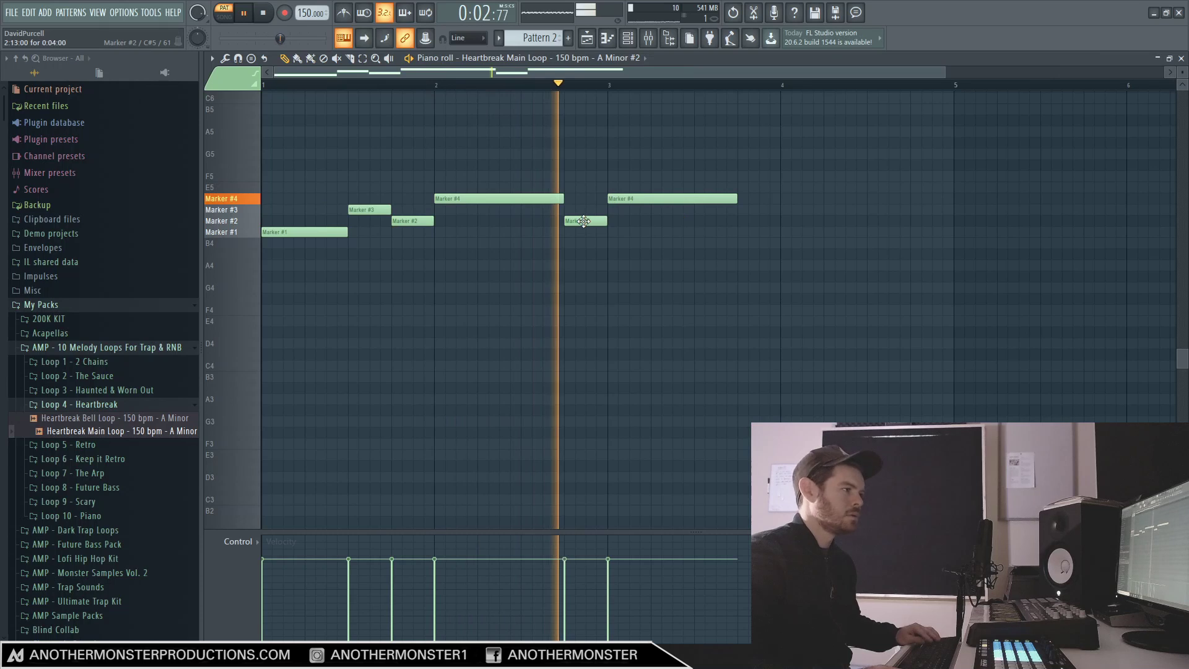
{"action": "key", "text": "space"}
{"action": "left_click", "coordinate": [744, 221]}
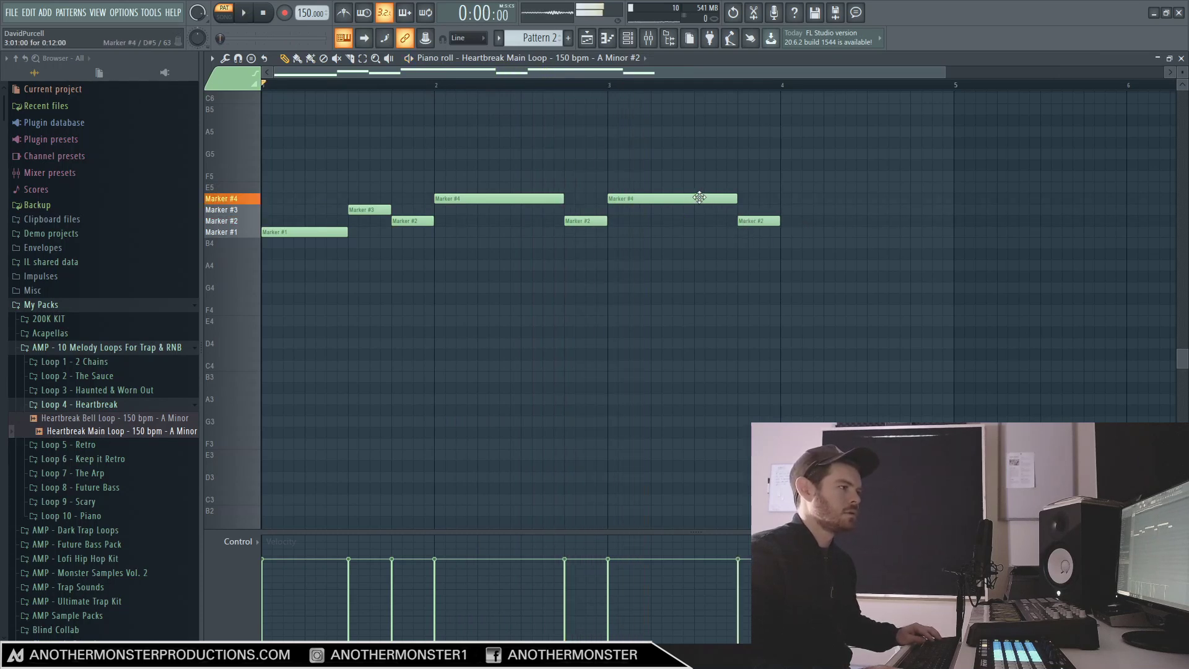
{"action": "left_click", "coordinate": [788, 199]}
{"action": "key", "text": "space"}
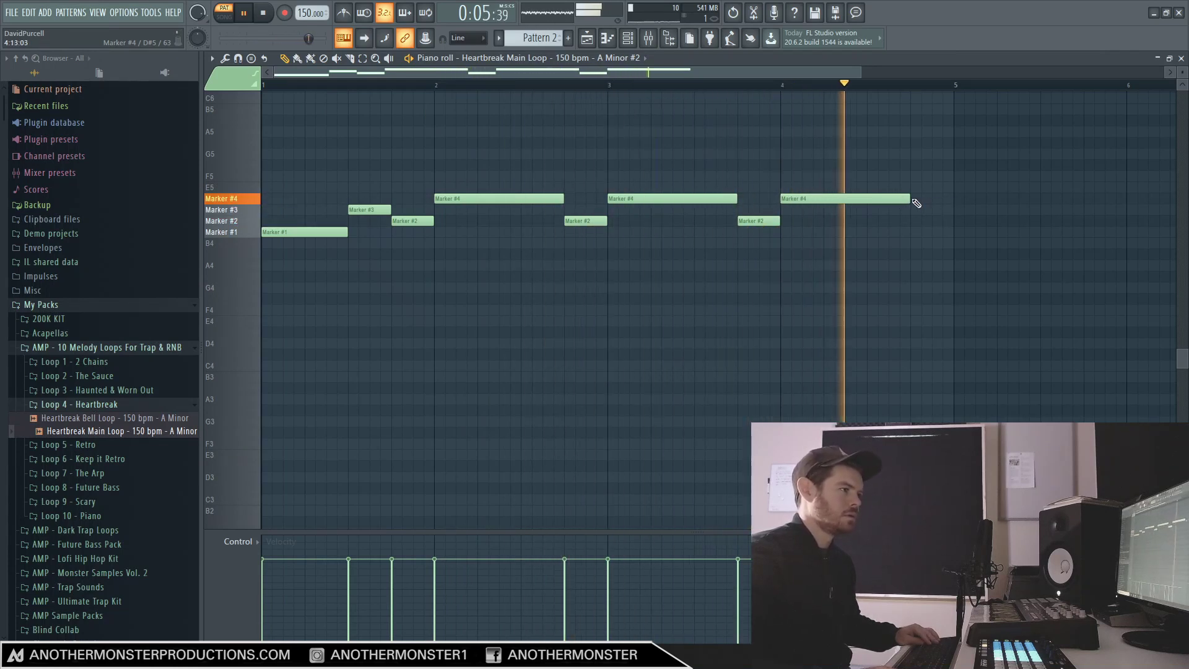
{"action": "key", "text": "space"}
Select the three Marker #4 notes and shift them slightly ahead of their bar lines.
{"action": "left_click_drag", "start_coordinate": [483, 151], "coordinate": [839, 212]}
{"action": "left_click_drag", "start_coordinate": [465, 196], "coordinate": [462, 195]}
{"action": "key", "text": "space"}
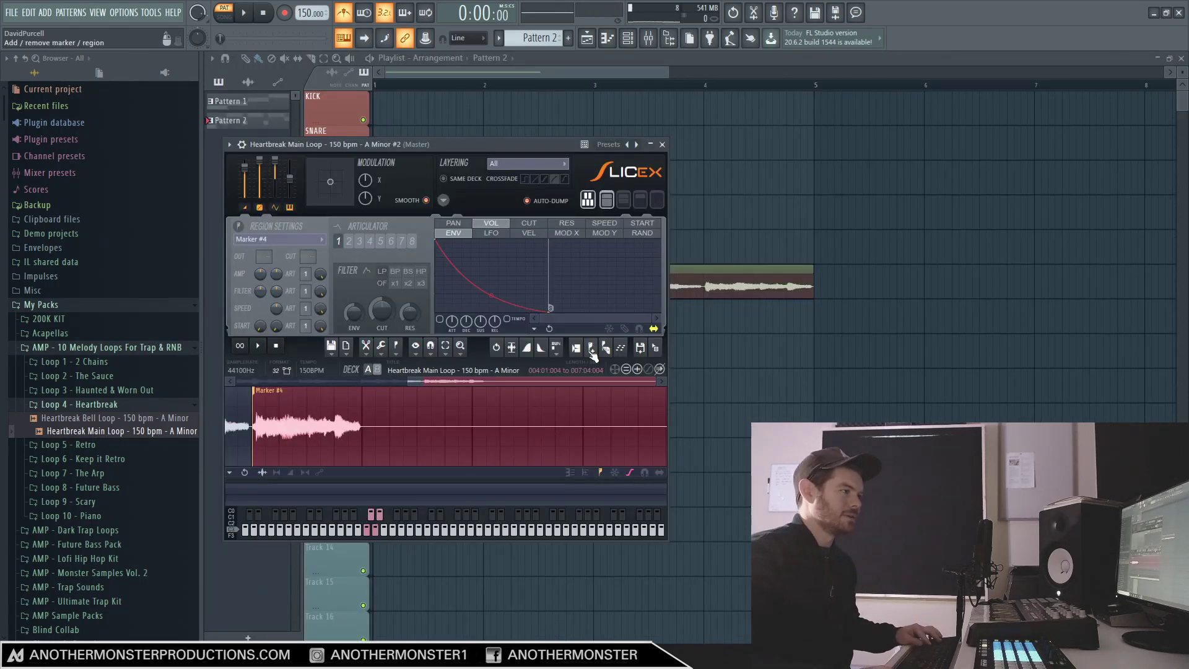
Undo the Marker #4 stretch and stretch the slice again to 6000 using Echo grains filling with no tail envelope.
{"action": "left_click", "coordinate": [592, 350]}
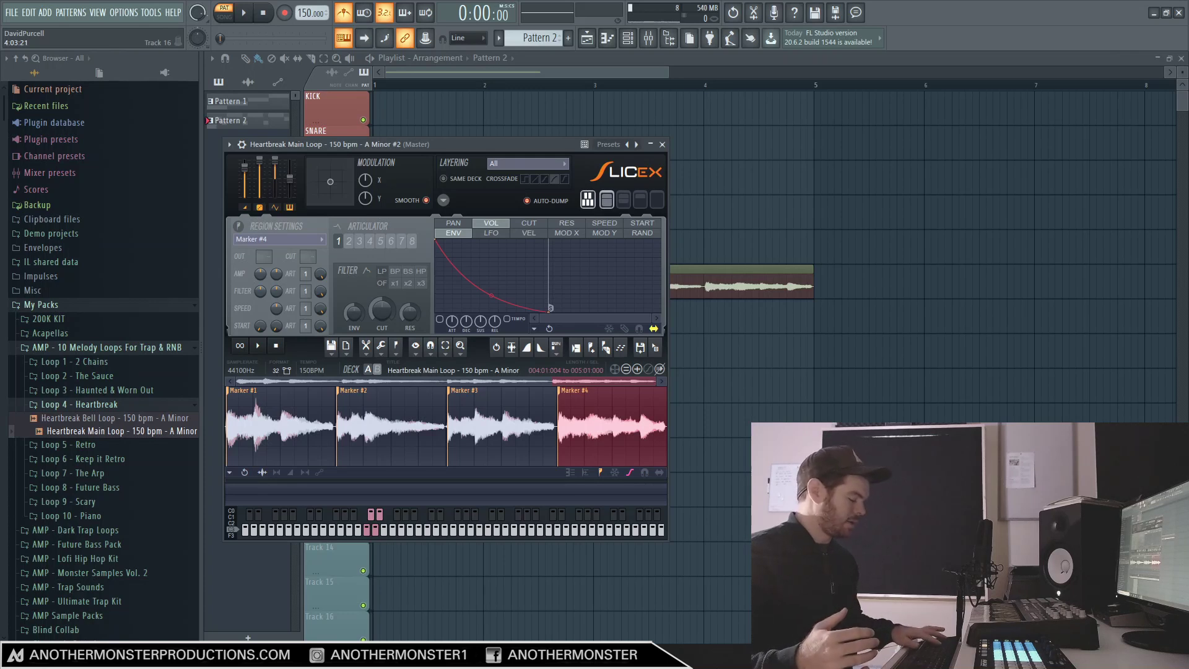
{"action": "key", "text": "alt+k"}
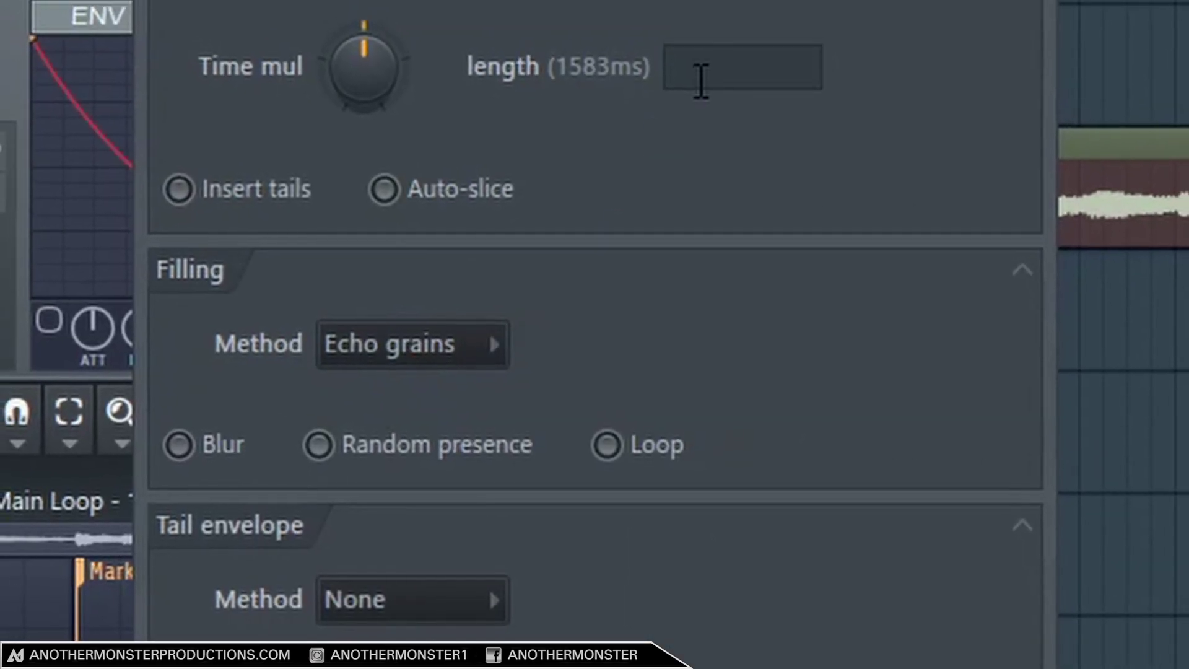
{"action": "left_click", "coordinate": [701, 80]}
{"action": "type", "text": "6000"}
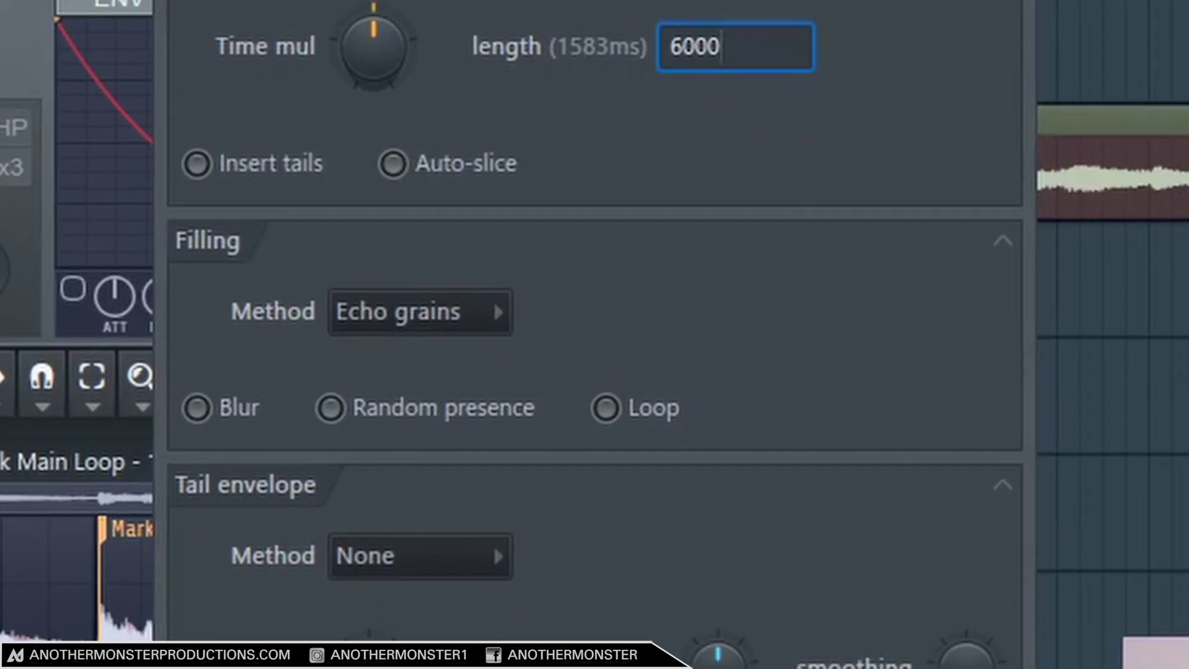
{"action": "left_click", "coordinate": [704, 462]}
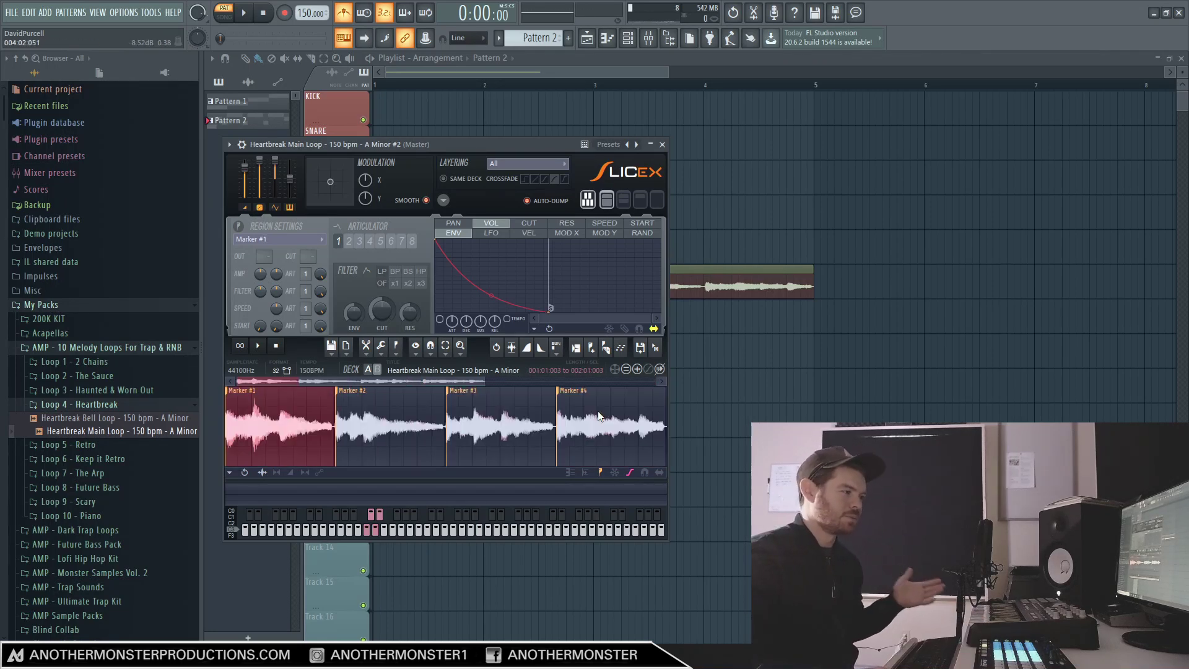
Move the three Marker #4 notes back onto their bar lines and trim their ends to meet the notes that follow.
{"action": "left_click_drag", "start_coordinate": [489, 184], "coordinate": [857, 210]}
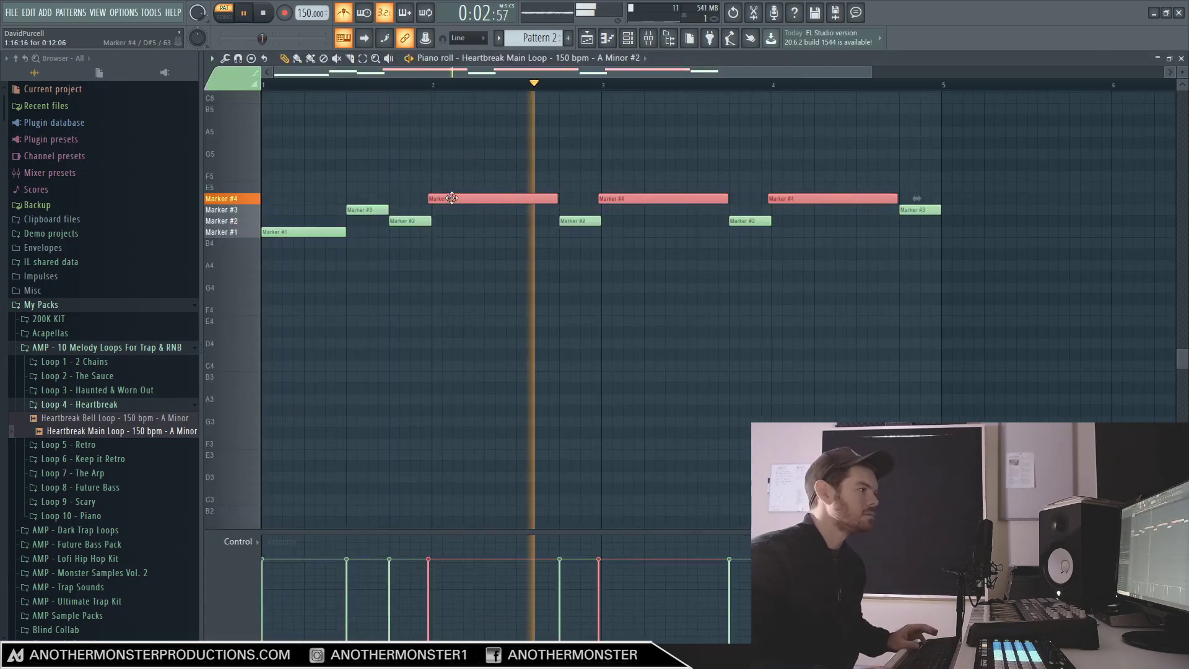
{"action": "left_click_drag", "start_coordinate": [453, 199], "coordinate": [471, 199]}
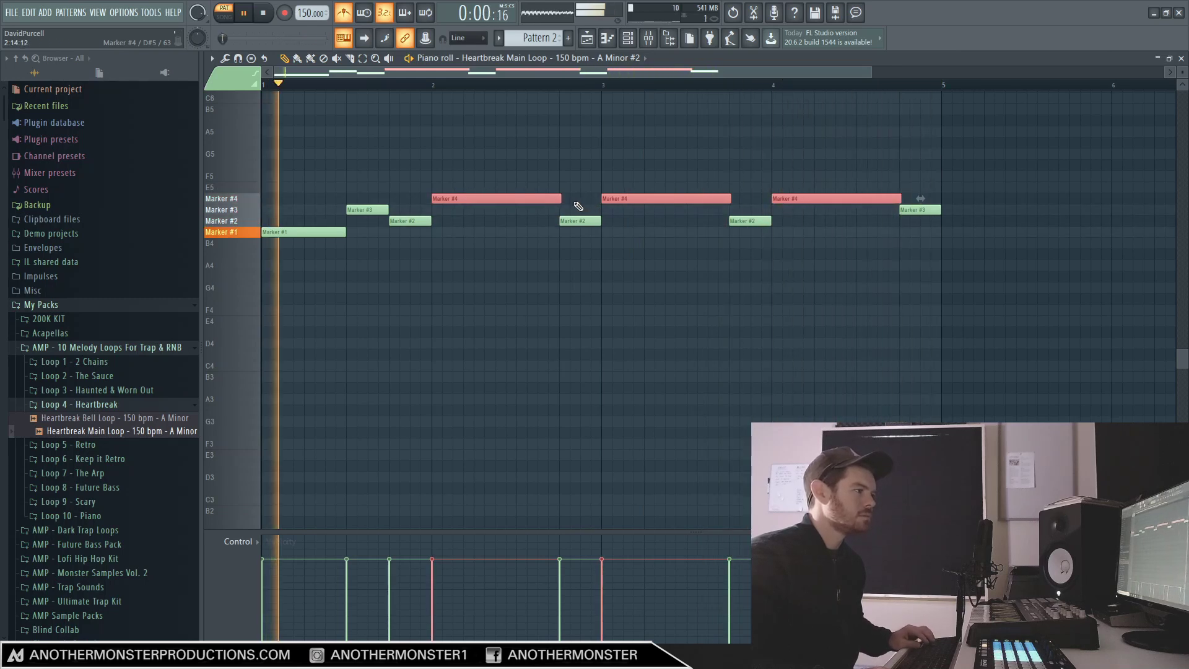
{"action": "left_click_drag", "start_coordinate": [562, 201], "coordinate": [558, 202]}
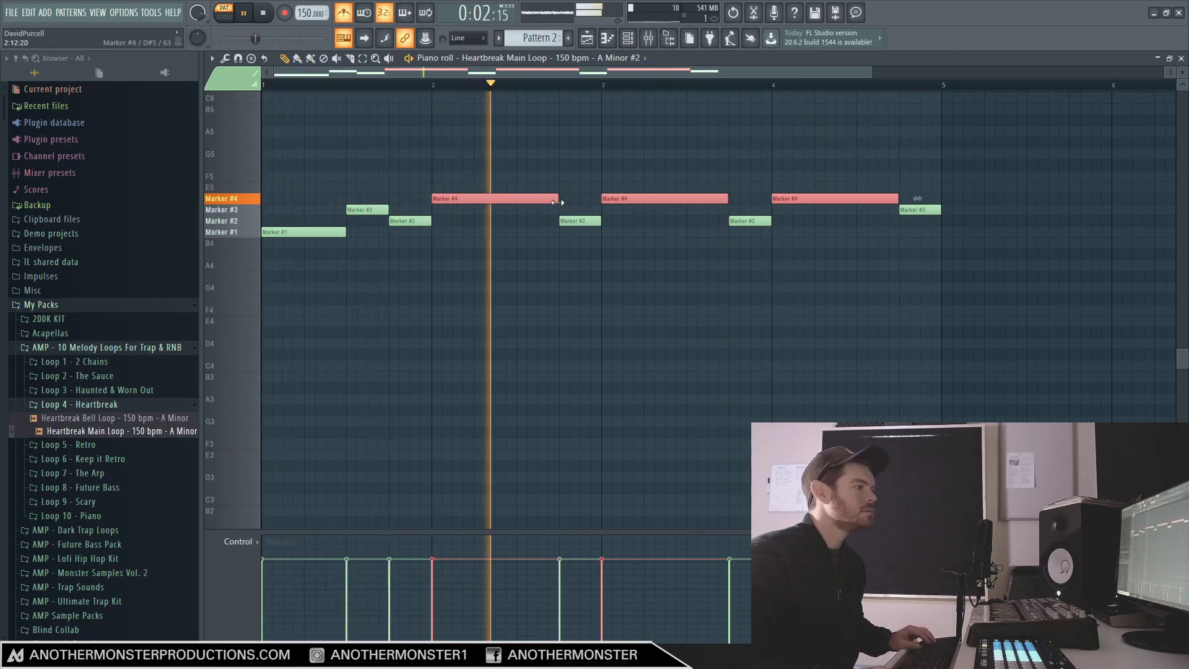
{"action": "left_click", "coordinate": [520, 243]}
{"action": "right_click", "coordinate": [524, 244]}
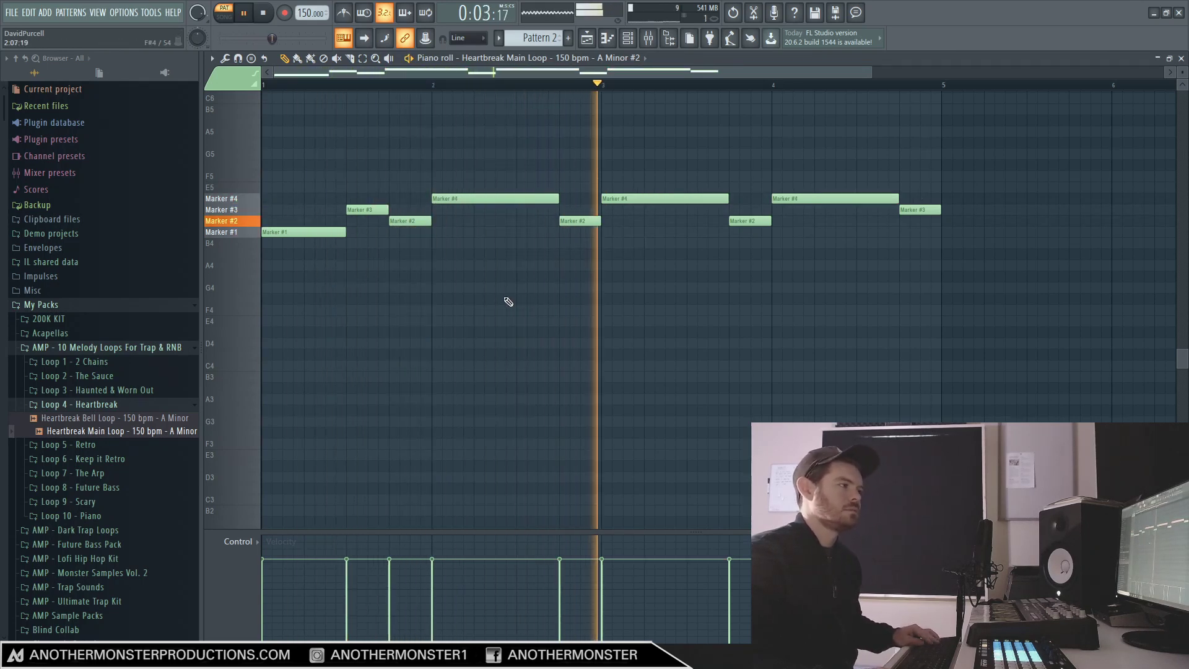
Replace the audio clip in the playlist with Pattern 2 at the start of Track 5 and switch playback to song mode.
{"action": "key", "text": "space"}
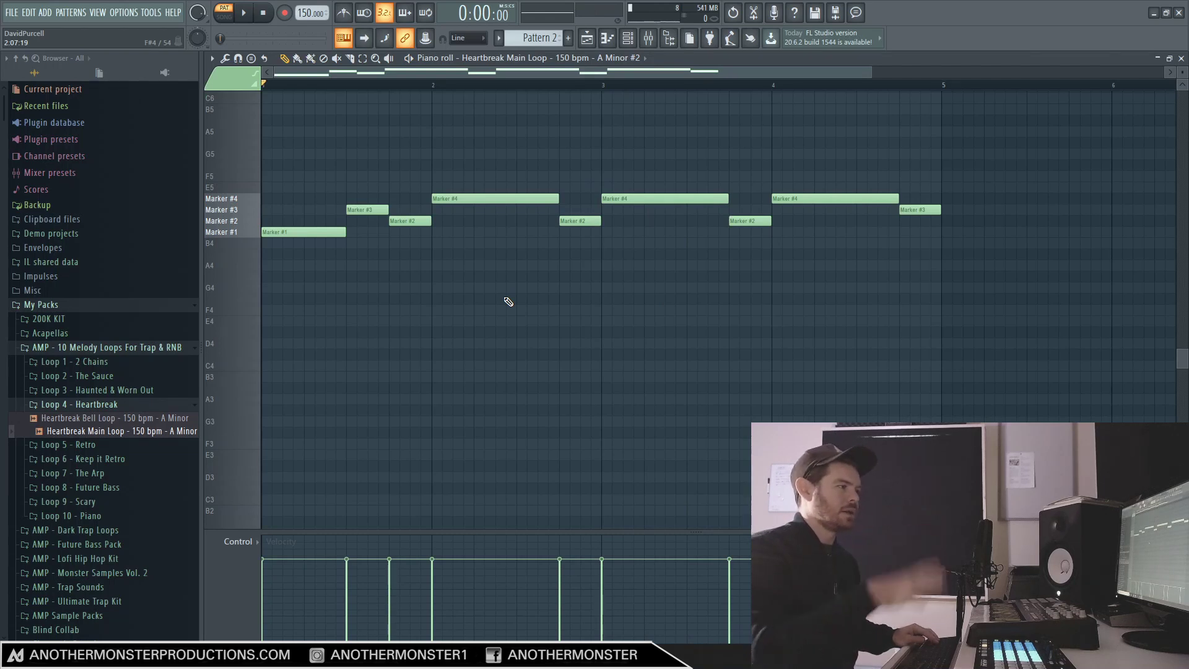
{"action": "left_click", "coordinate": [1181, 58]}
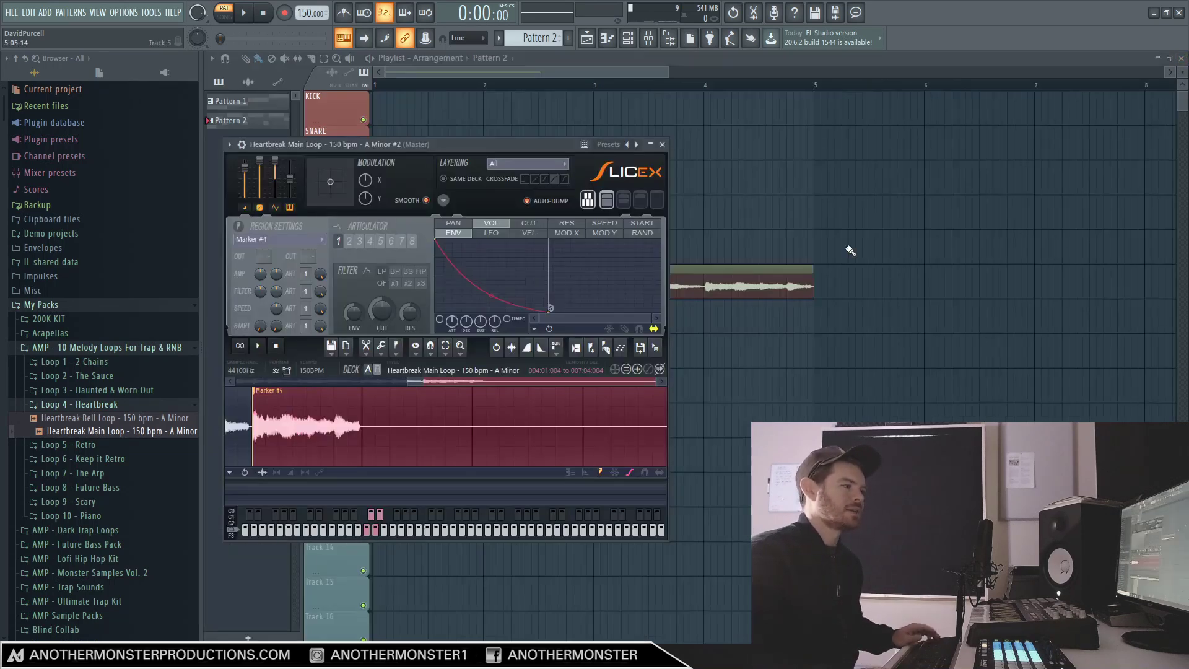
{"action": "left_click", "coordinate": [663, 145]}
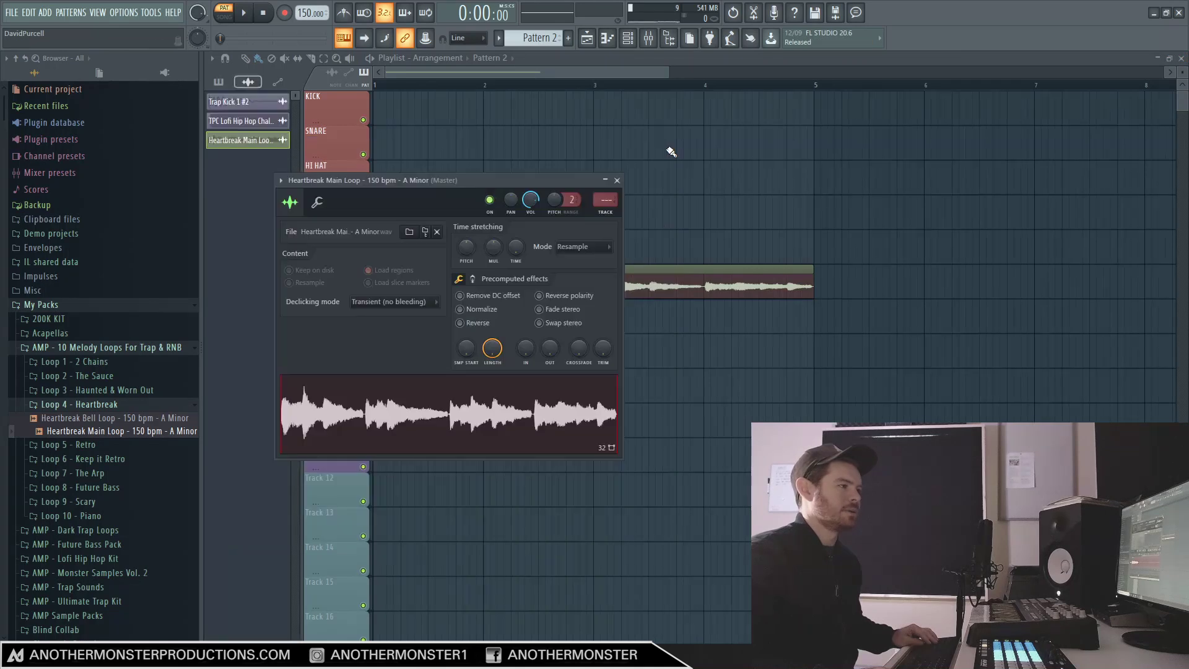
{"action": "left_click", "coordinate": [617, 181]}
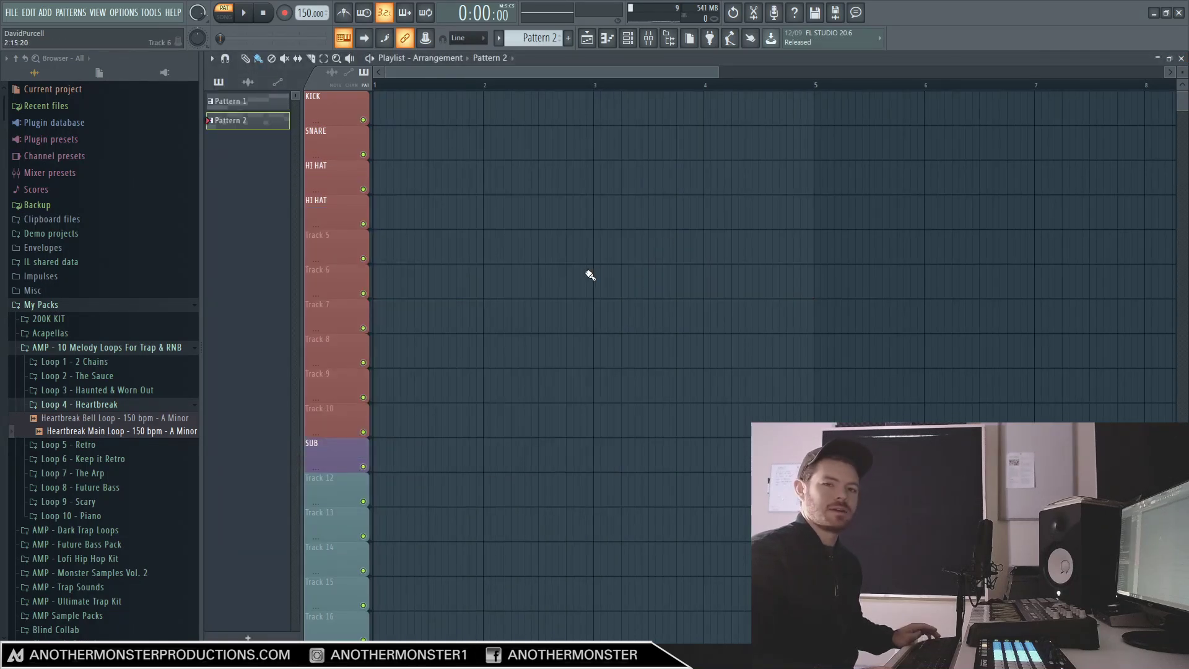
{"action": "left_click", "coordinate": [480, 253]}
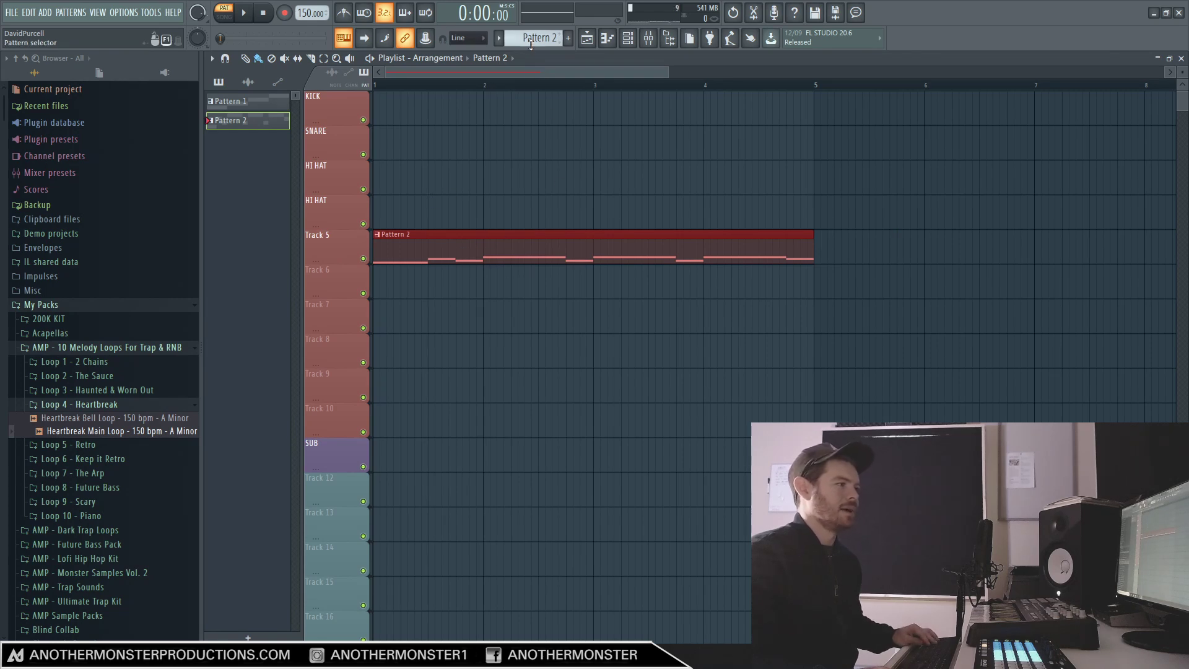
{"action": "left_click", "coordinate": [225, 16]}
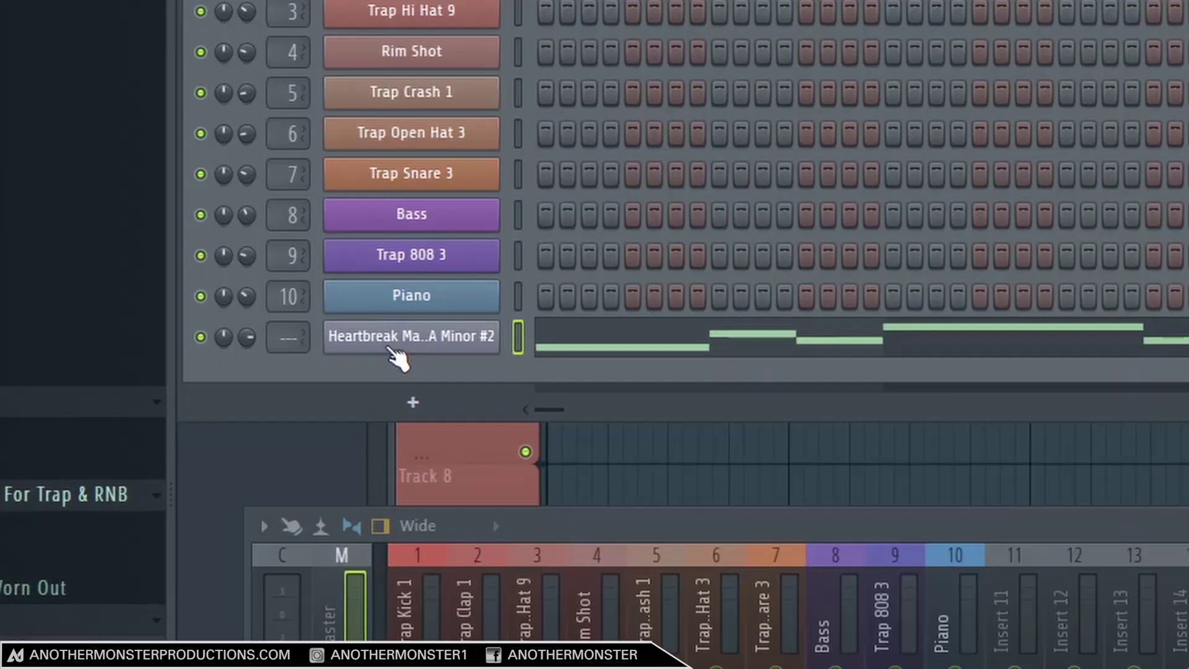
Route the Heartbreak Main Loop #2 Slicex channel to a free mixer track.
{"action": "left_click", "coordinate": [310, 275]}
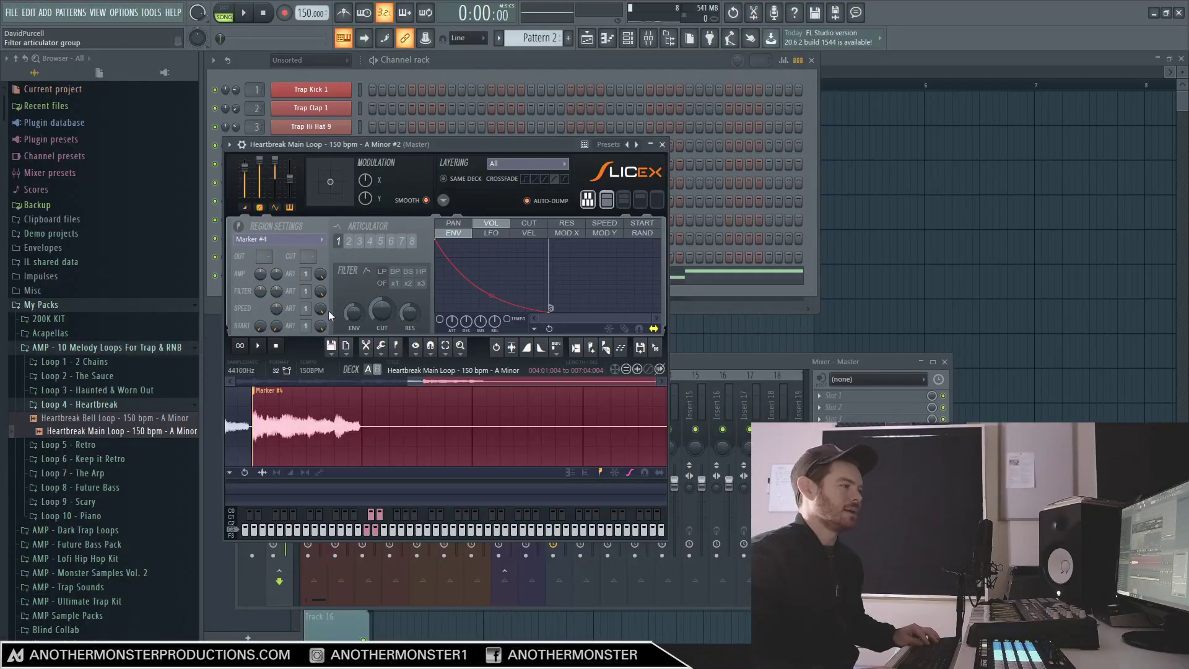
{"action": "left_click", "coordinate": [229, 145]}
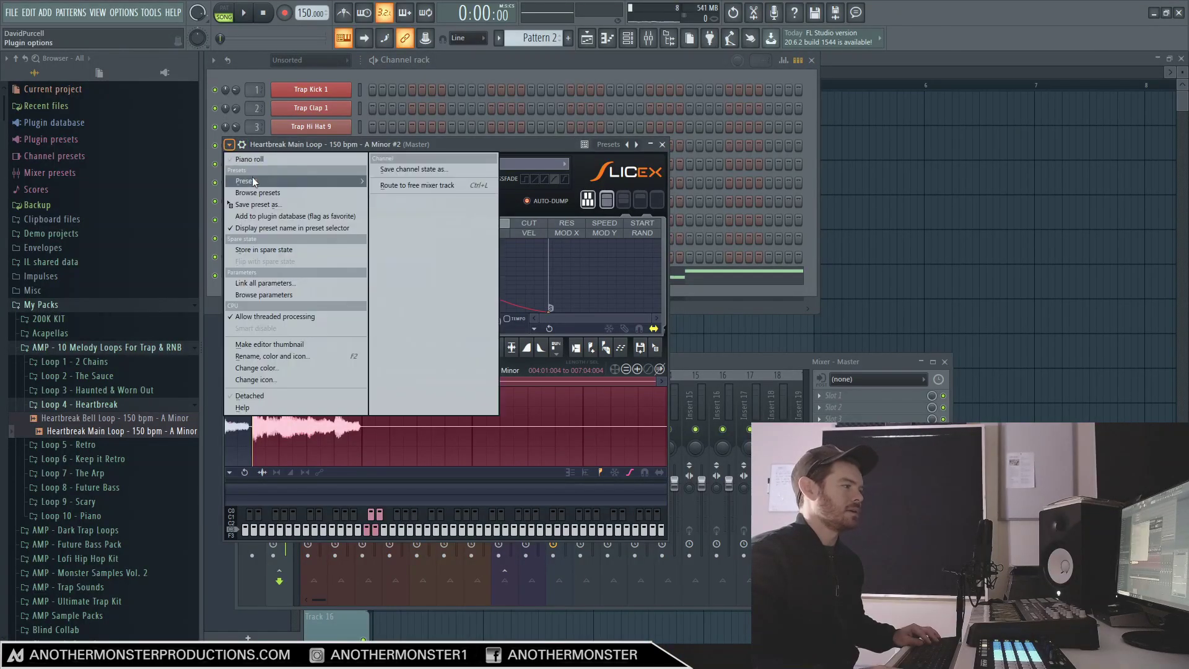
{"action": "left_click", "coordinate": [405, 185]}
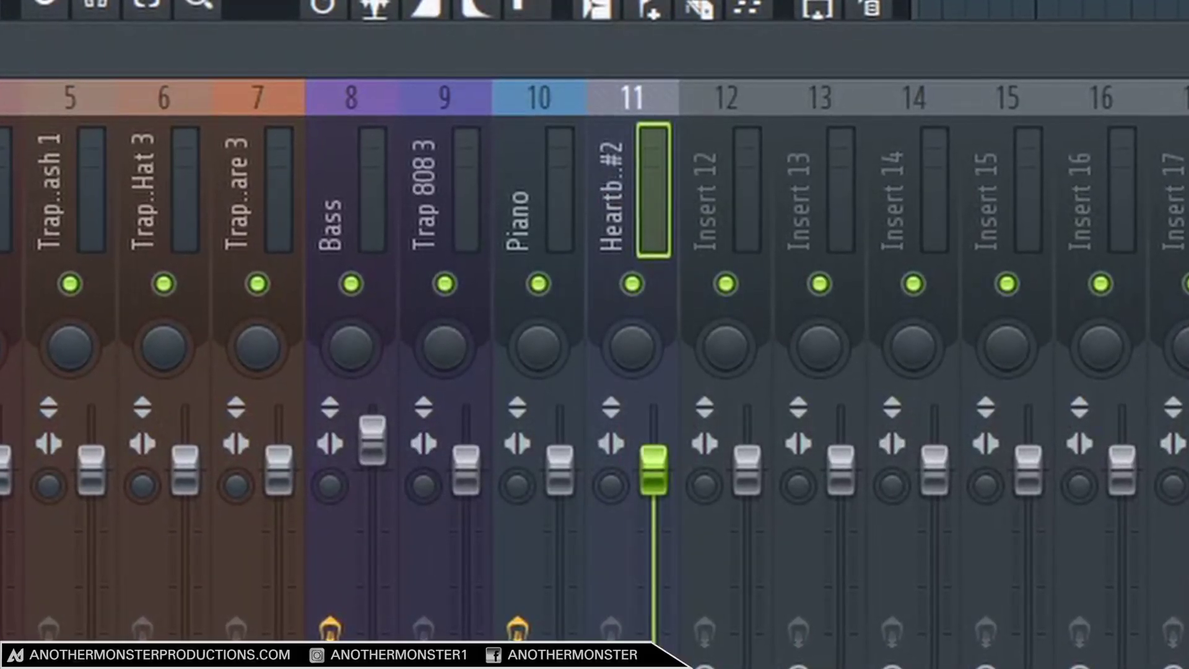
Load Gross Beat into the first effect slot of the Heartbreak loop's mixer track.
{"action": "left_click", "coordinate": [845, 395]}
{"action": "mouse_move", "coordinate": [901, 363]}
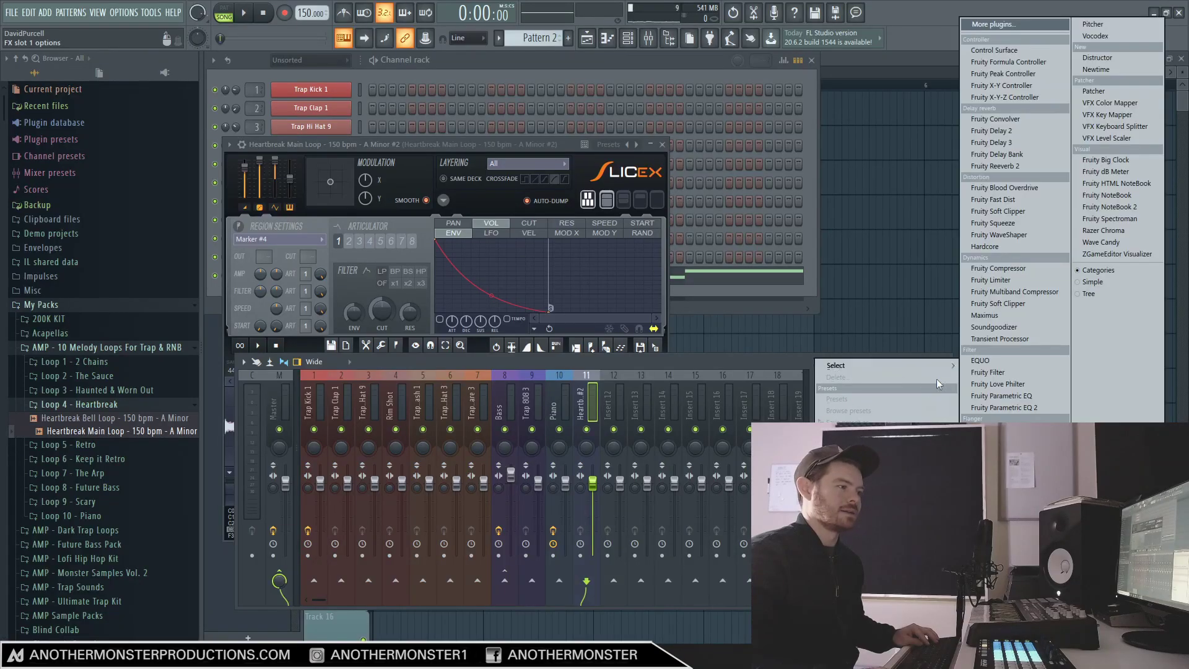
{"action": "left_click", "coordinate": [1017, 27]}
{"action": "type", "text": "gross"}
{"action": "double_click", "coordinate": [531, 43]}
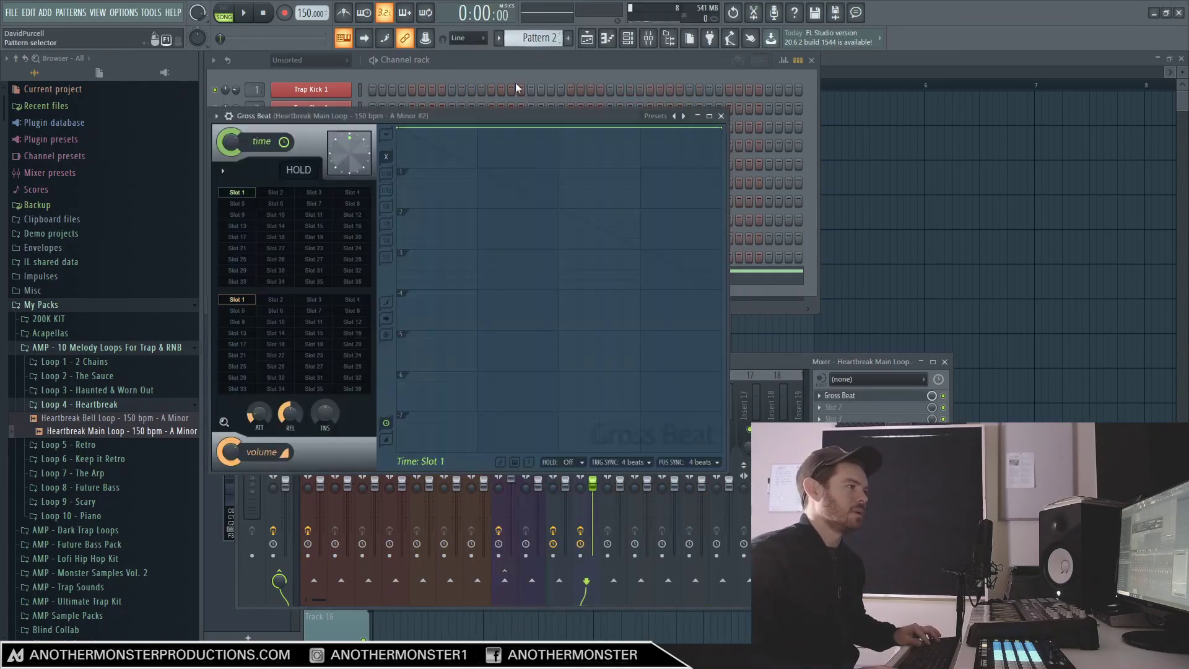
Load Gross Beat's Flanging preset, audition the WishWash time slot and switch to WishWash 2 while the song plays.
{"action": "left_click", "coordinate": [217, 117]}
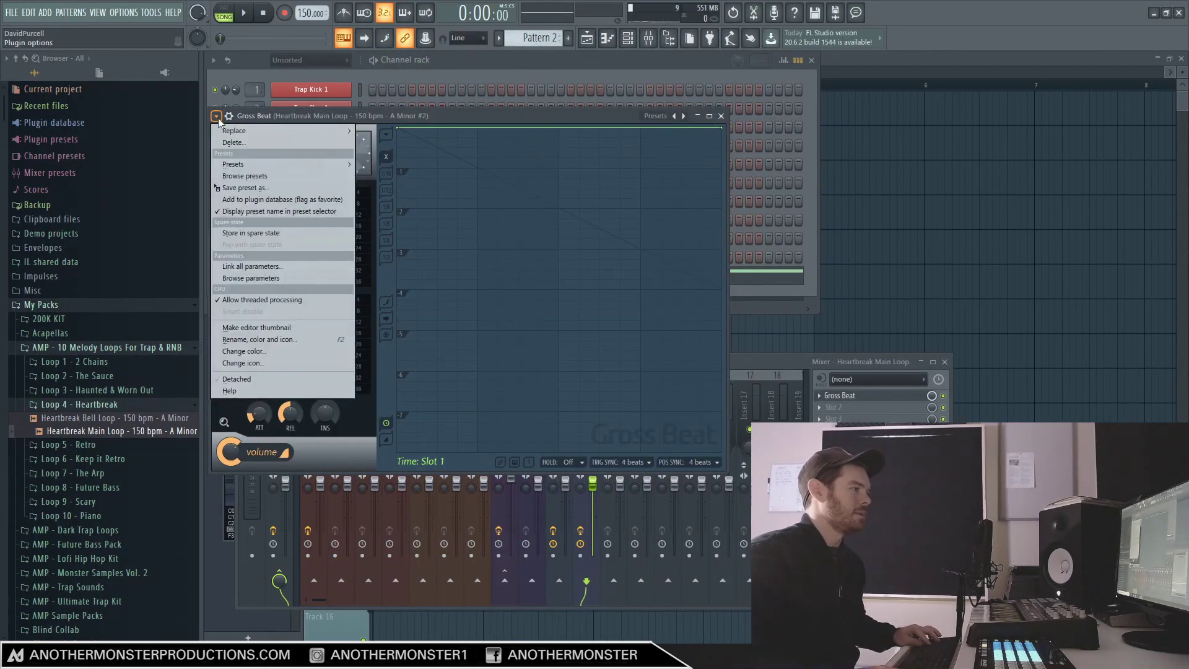
{"action": "mouse_move", "coordinate": [224, 164]}
{"action": "left_click", "coordinate": [409, 174]}
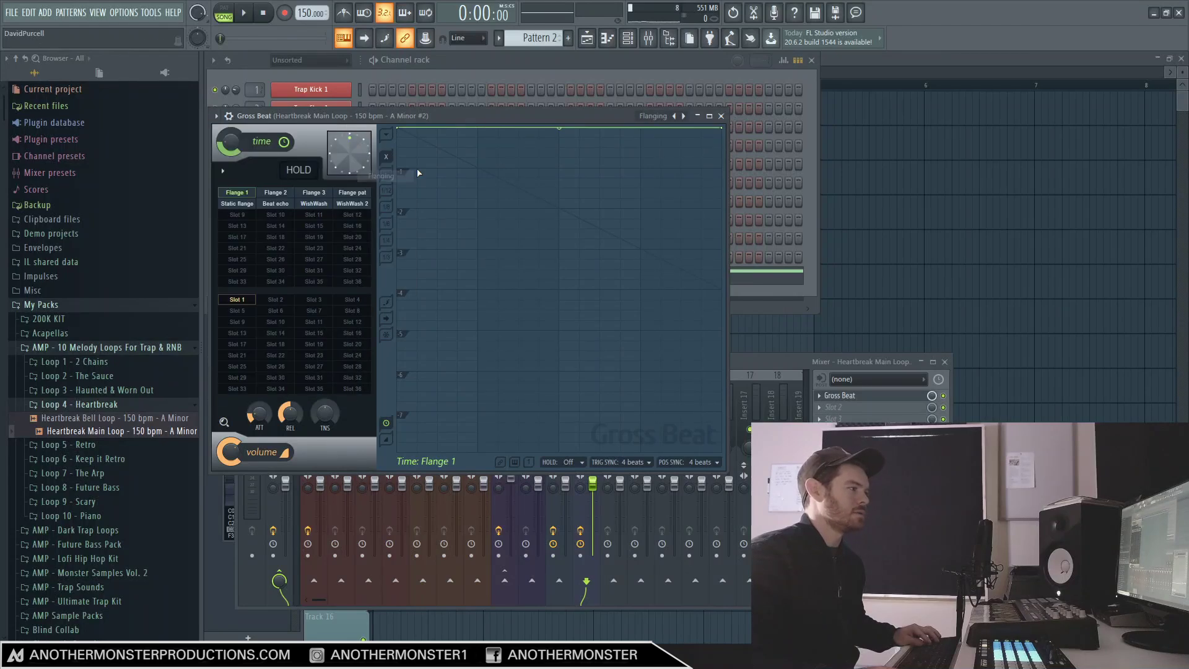
{"action": "left_click", "coordinate": [314, 205]}
{"action": "key", "text": "space"}
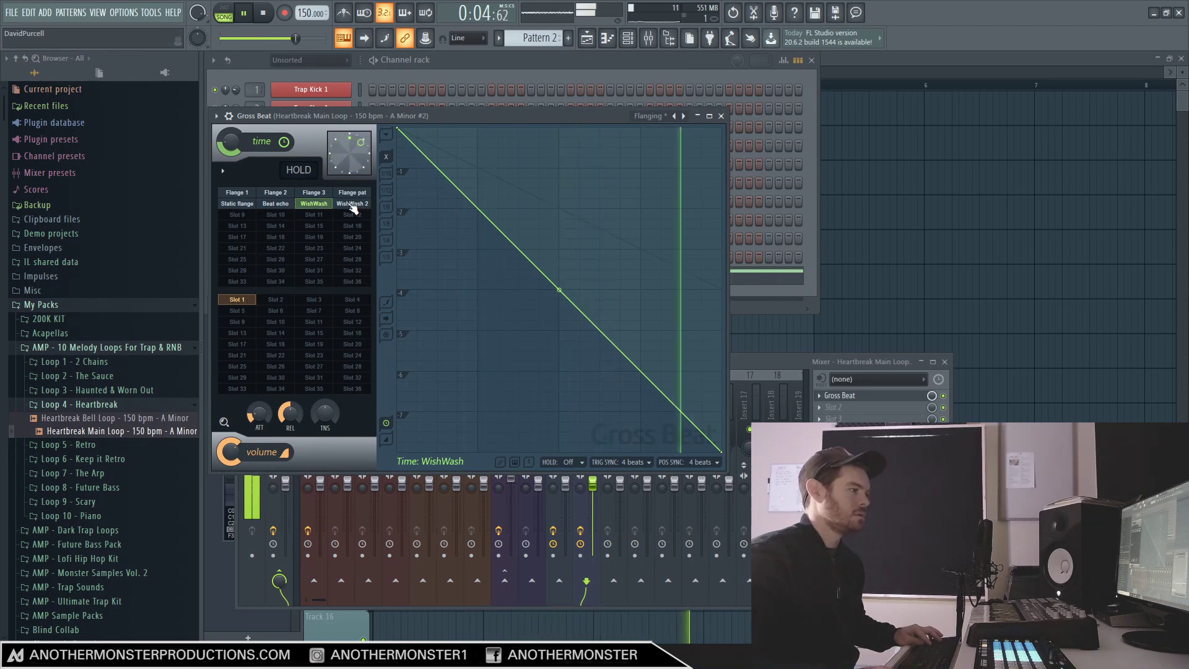
{"action": "left_click", "coordinate": [351, 206]}
{"action": "key", "text": "space"}
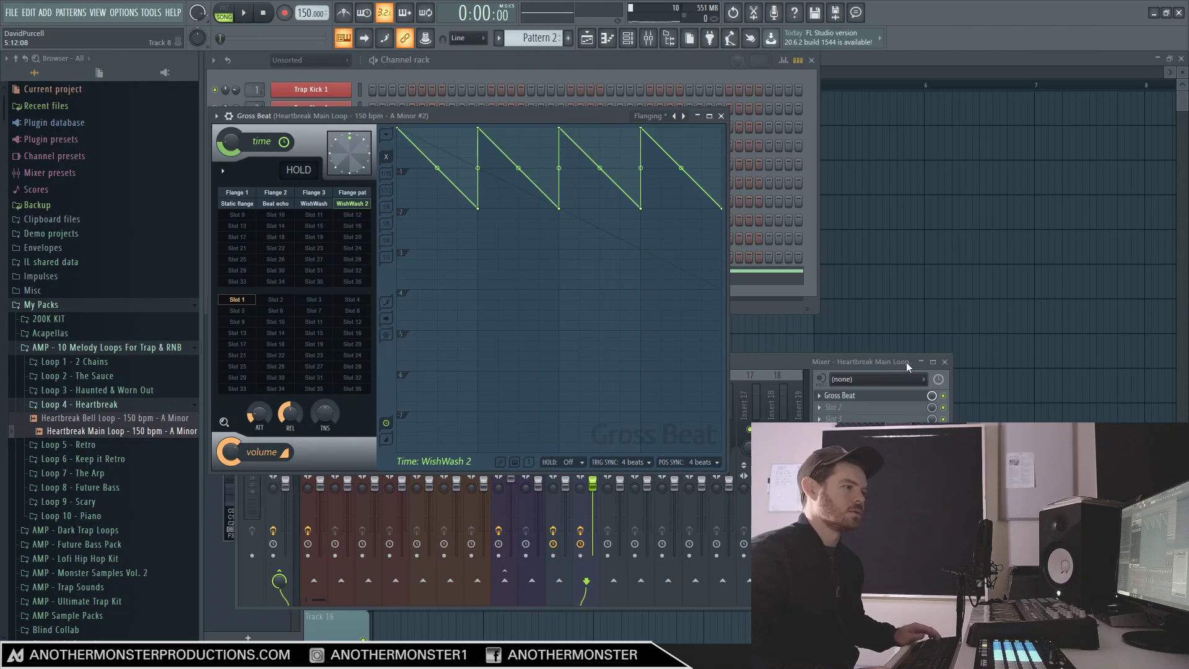
Select bars 1 to 4 in the playlist and create an automation clip for Gross Beat's mix level over that range.
{"action": "left_click", "coordinate": [834, 62]}
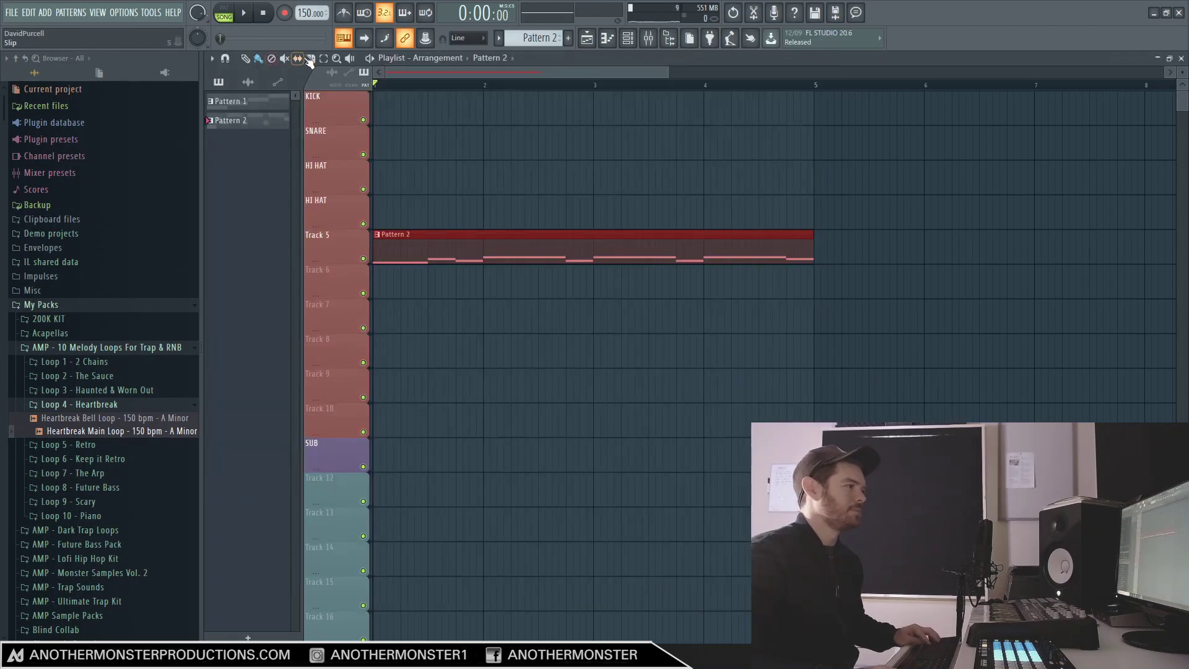
{"action": "key", "text": "ctrl+a"}
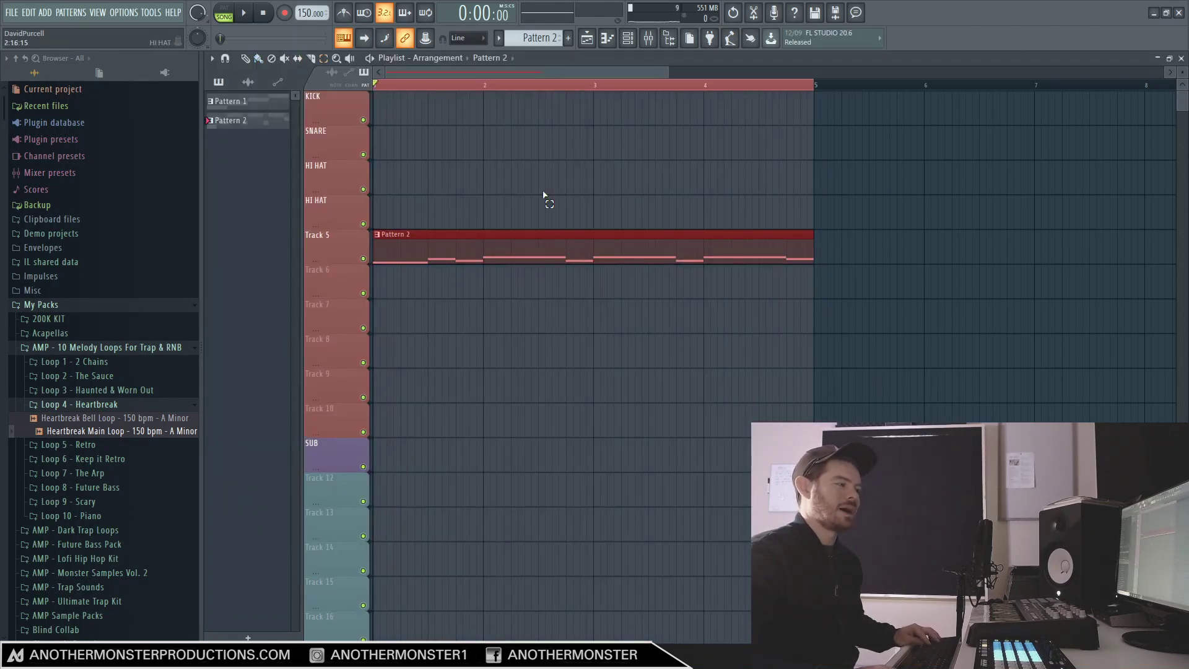
{"action": "left_click", "coordinate": [652, 42]}
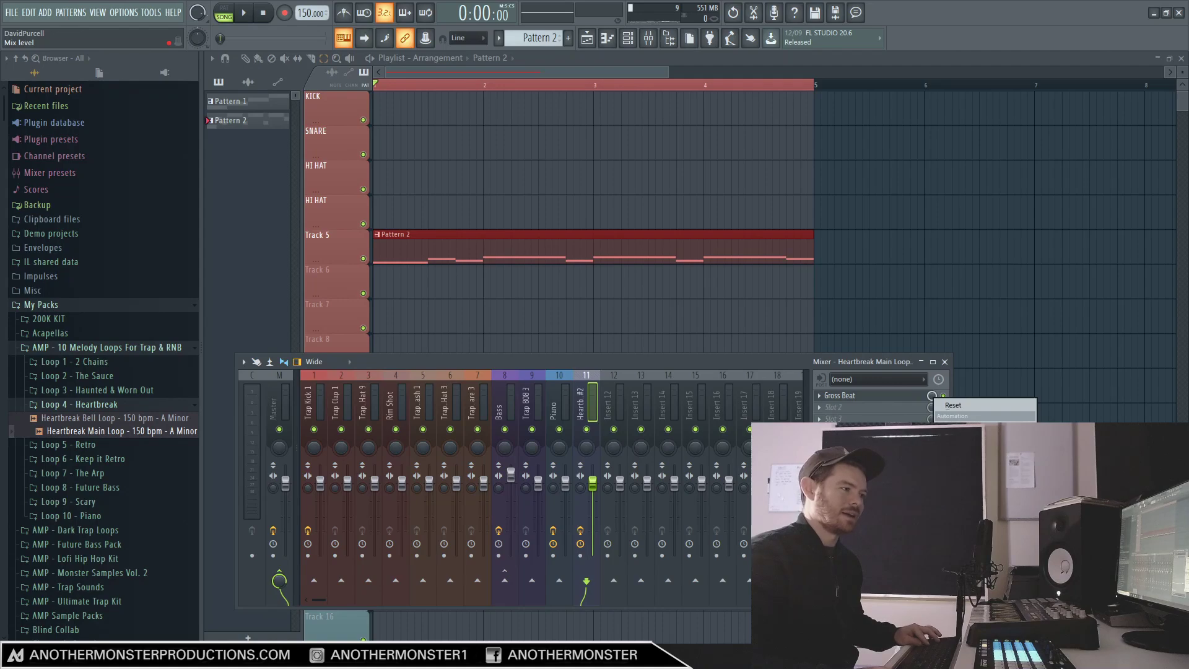
{"action": "left_click", "coordinate": [954, 416]}
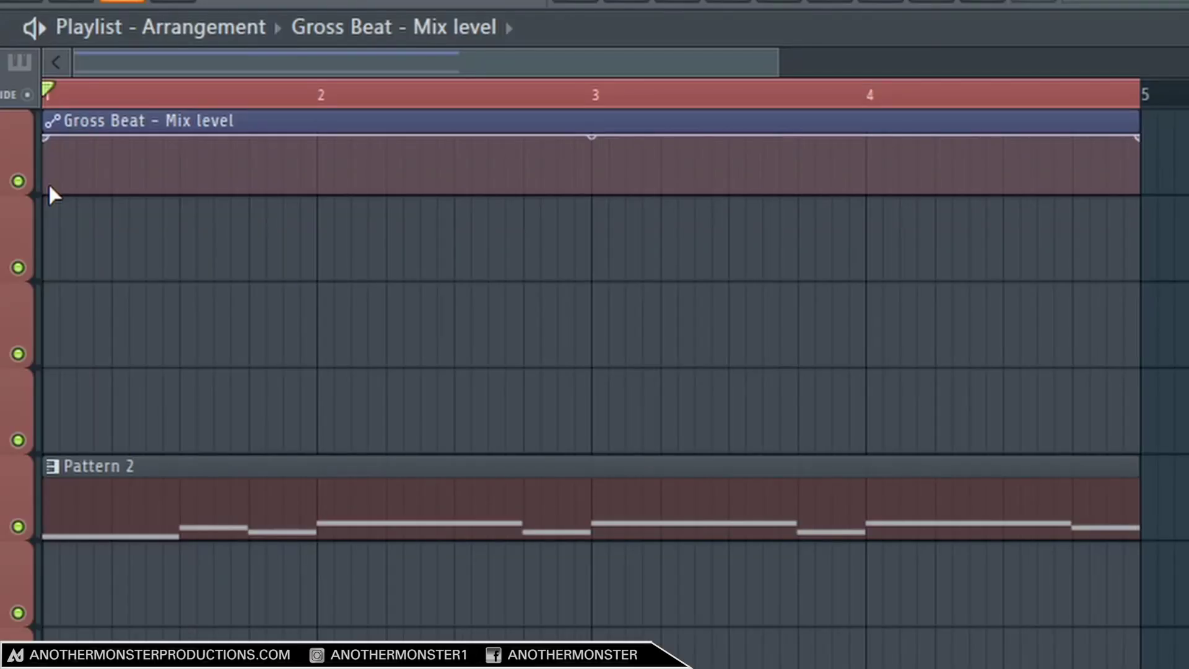
Hold the Gross Beat mix level automation at zero through bar 1 and make it jump to maximum at bar 2.
{"action": "left_click_drag", "start_coordinate": [375, 102], "coordinate": [369, 135]}
{"action": "left_click_drag", "start_coordinate": [181, 186], "coordinate": [190, 232]}
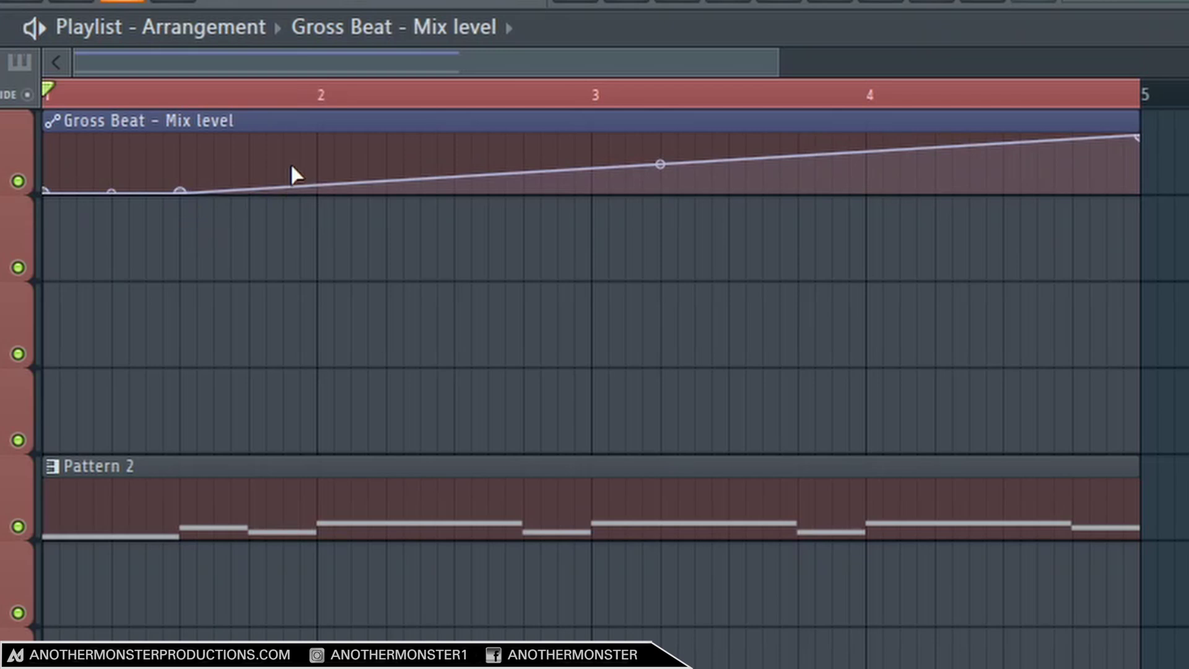
{"action": "left_click_drag", "start_coordinate": [317, 176], "coordinate": [322, 203]}
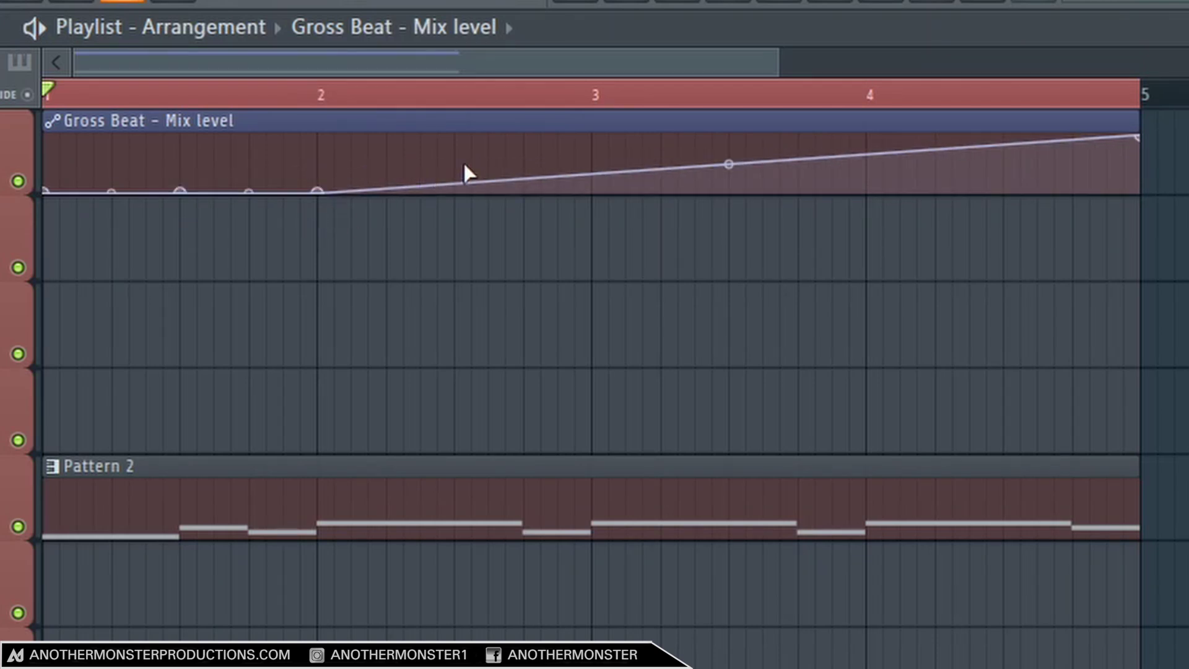
{"action": "left_click_drag", "start_coordinate": [318, 147], "coordinate": [321, 109]}
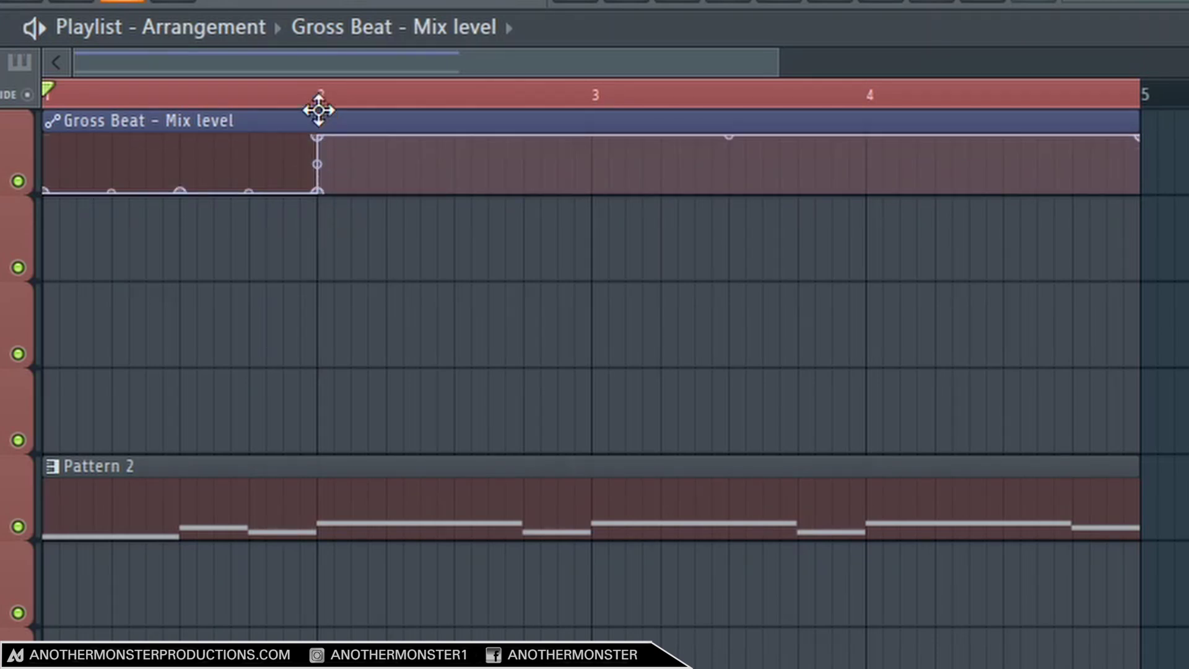
Shape the mix level automation to ramp from maximum to zero across each of bars 2, 3 and 4, and play it.
{"action": "left_click_drag", "start_coordinate": [592, 169], "coordinate": [602, 236]}
{"action": "left_click_drag", "start_coordinate": [590, 160], "coordinate": [598, 127]}
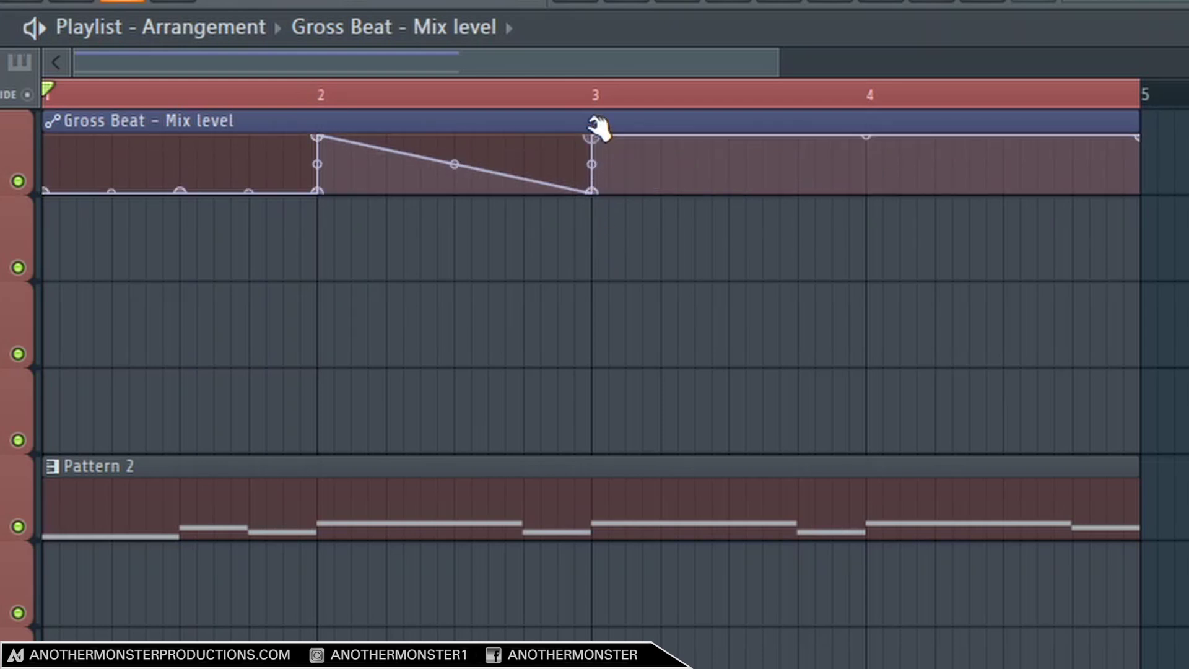
{"action": "left_click_drag", "start_coordinate": [861, 186], "coordinate": [870, 230]}
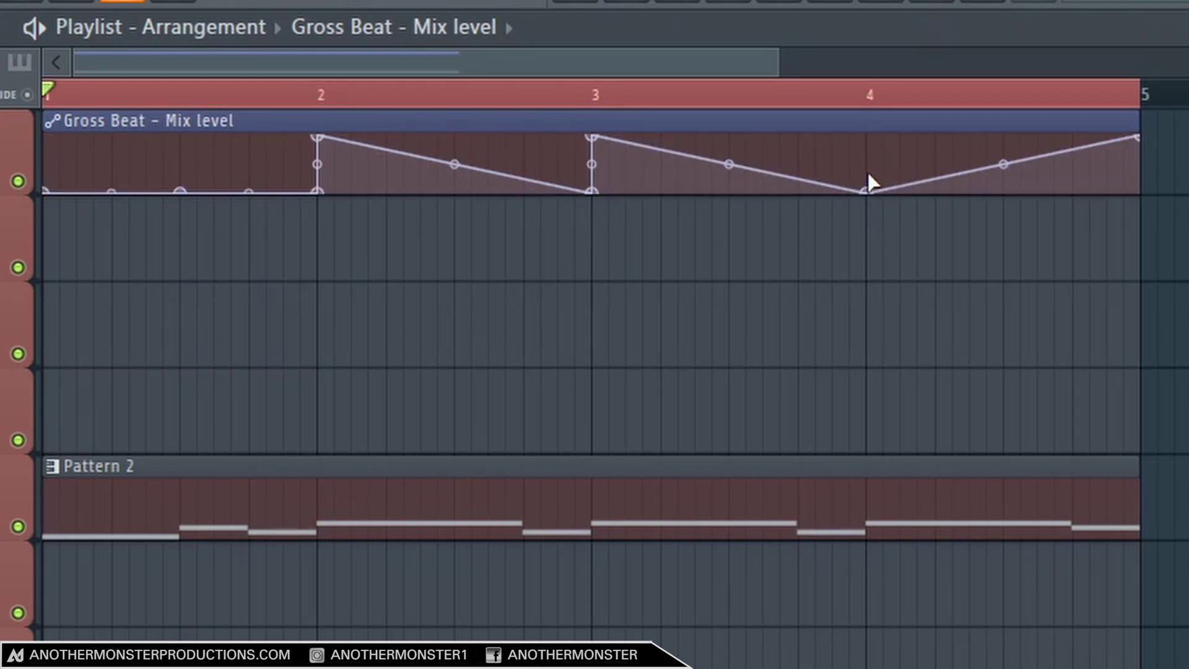
{"action": "left_click_drag", "start_coordinate": [871, 179], "coordinate": [879, 119]}
{"action": "key", "text": "space"}
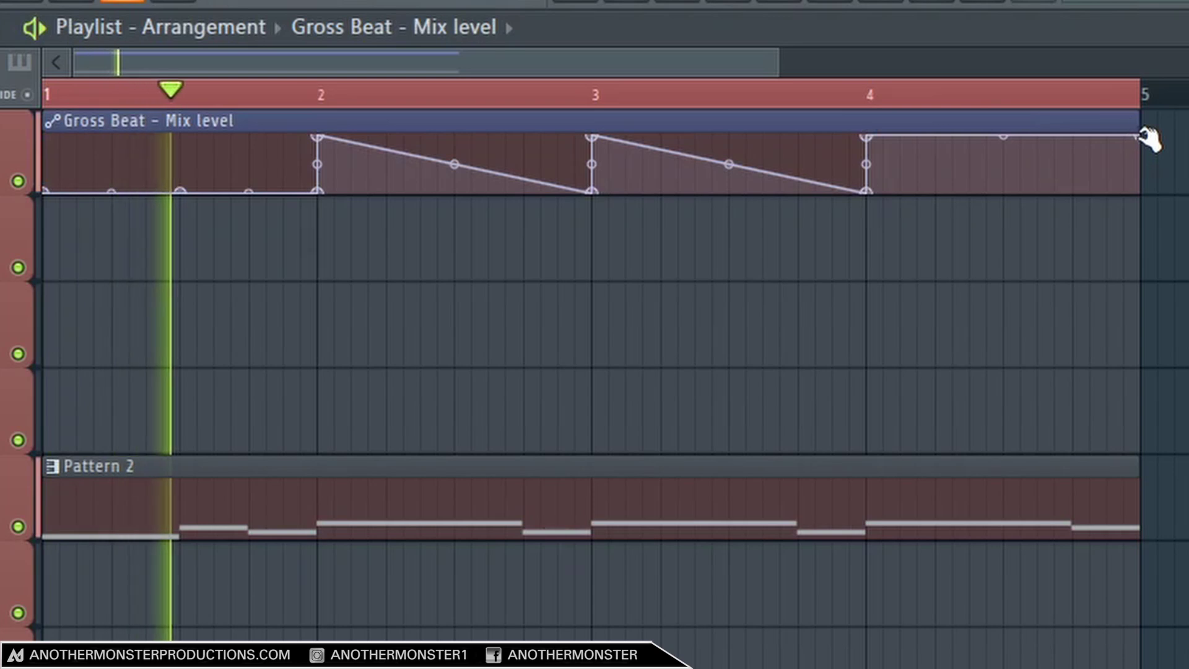
{"action": "left_click_drag", "start_coordinate": [1141, 136], "coordinate": [1143, 193]}
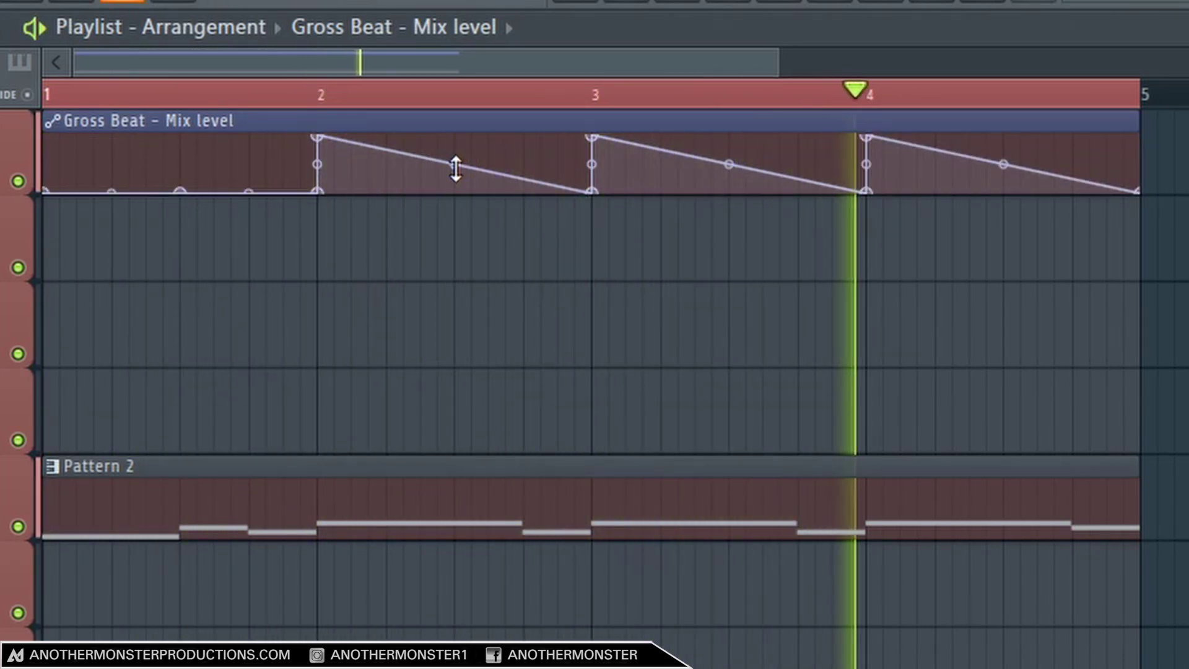
{"action": "key", "text": "space"}
Move the automation peaks at bars 2, 3 and 4 one step later, keeping the zero points on the bar lines, and play the result.
{"action": "left_click_drag", "start_coordinate": [333, 135], "coordinate": [351, 135]}
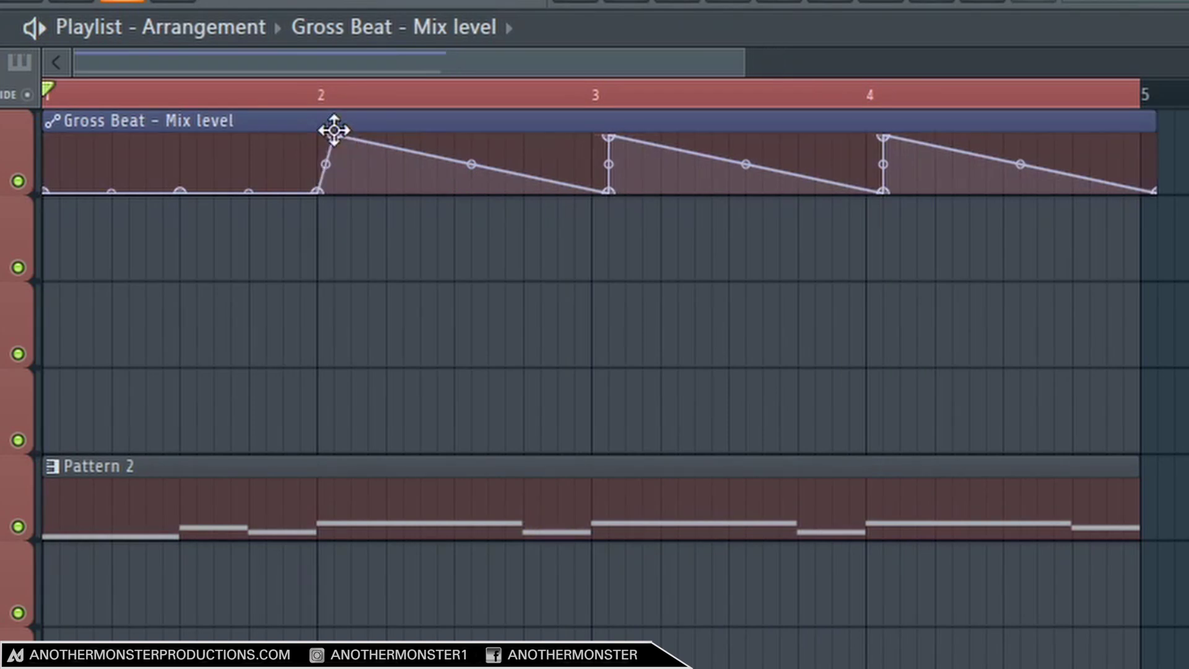
{"action": "left_click_drag", "start_coordinate": [608, 176], "coordinate": [592, 193]}
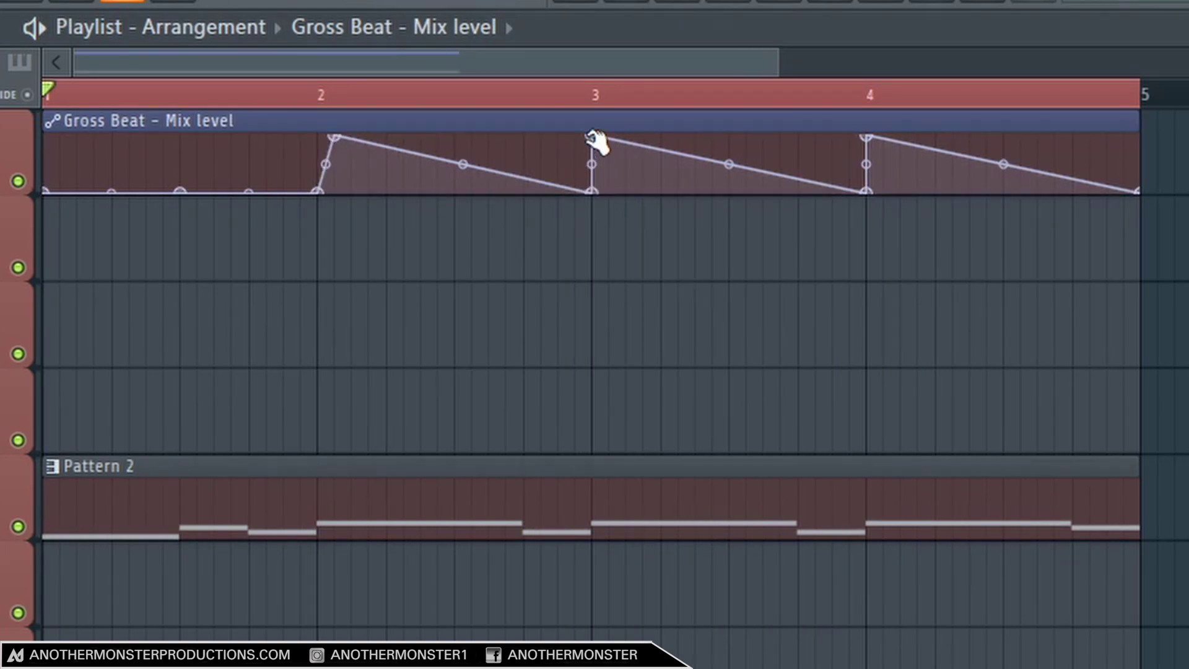
{"action": "left_click_drag", "start_coordinate": [595, 140], "coordinate": [615, 129]}
{"action": "left_click_drag", "start_coordinate": [883, 191], "coordinate": [866, 192]}
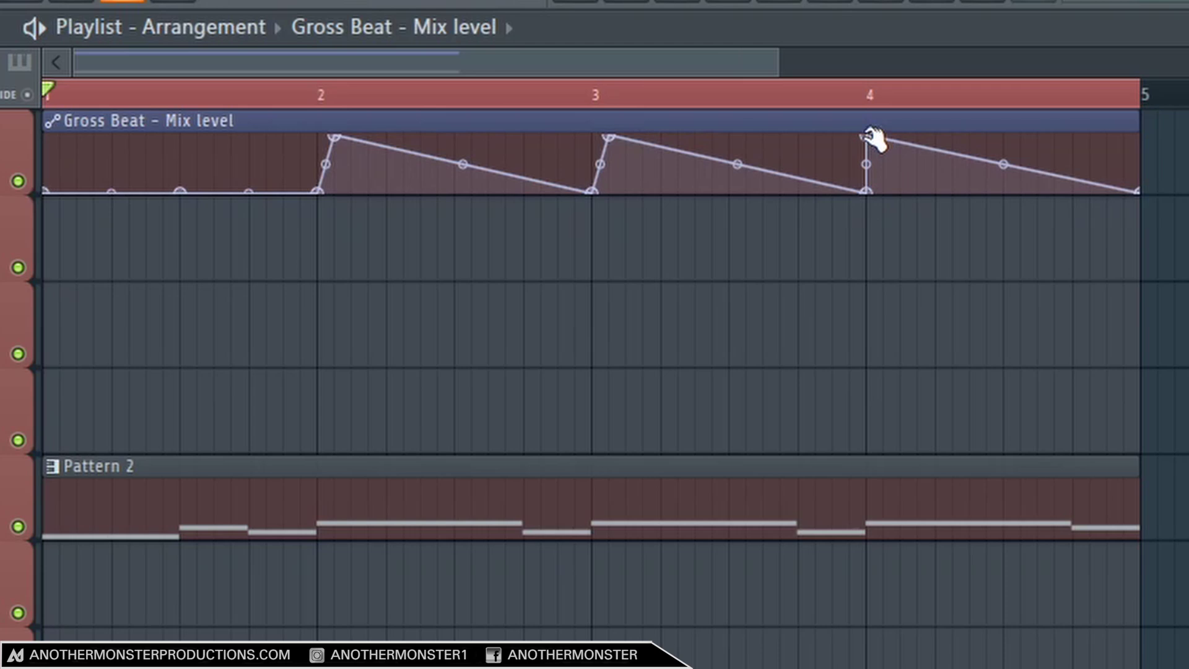
{"action": "key", "text": "space"}
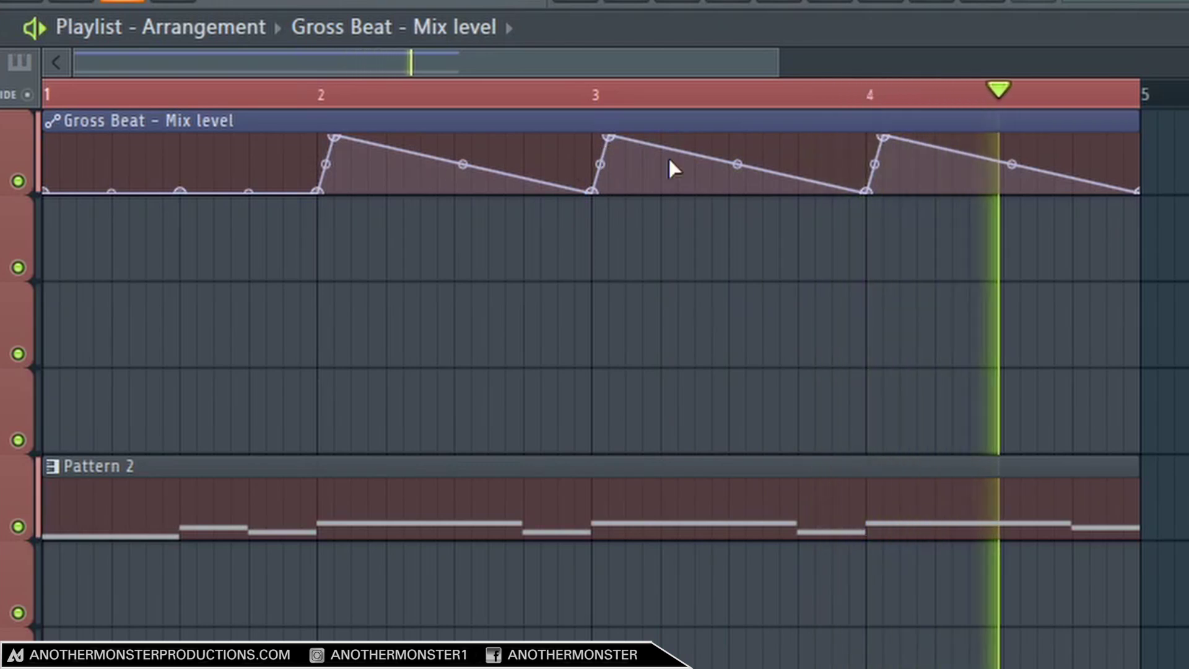
{"action": "key", "text": "space"}
Bend the three falling automation segments upward so the mix level stays near maximum before dropping, and play the song.
{"action": "left_click_drag", "start_coordinate": [463, 165], "coordinate": [461, 136]}
{"action": "left_click_drag", "start_coordinate": [750, 148], "coordinate": [751, 127]}
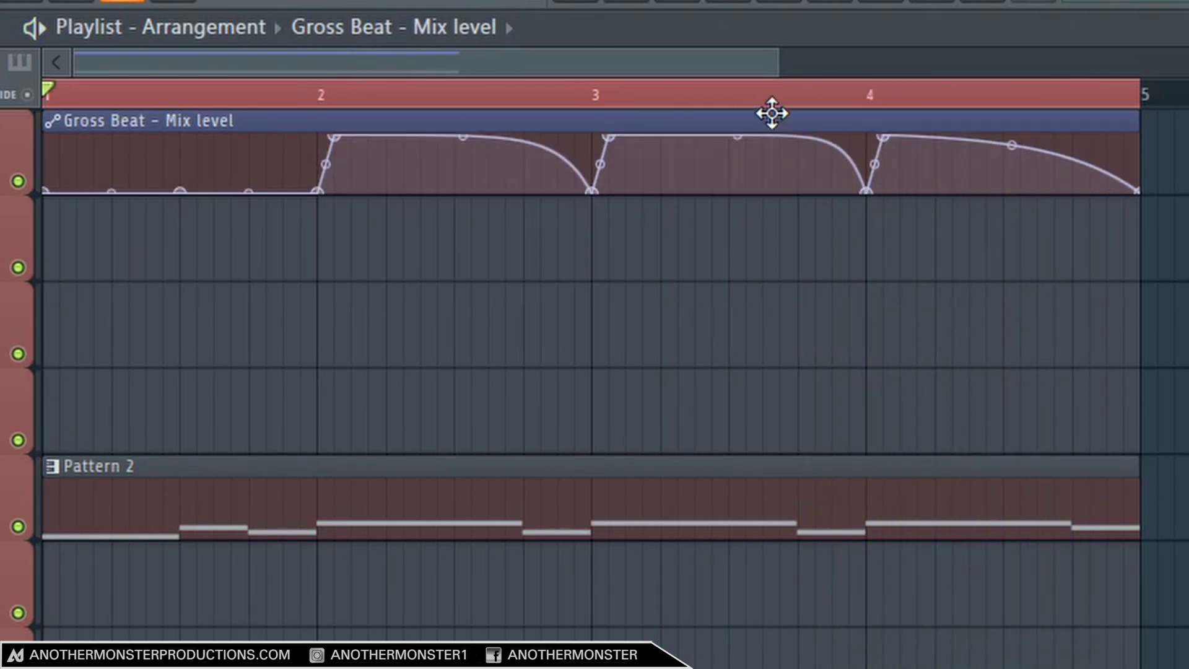
{"action": "left_click_drag", "start_coordinate": [1019, 149], "coordinate": [1019, 128]}
{"action": "key", "text": "space"}
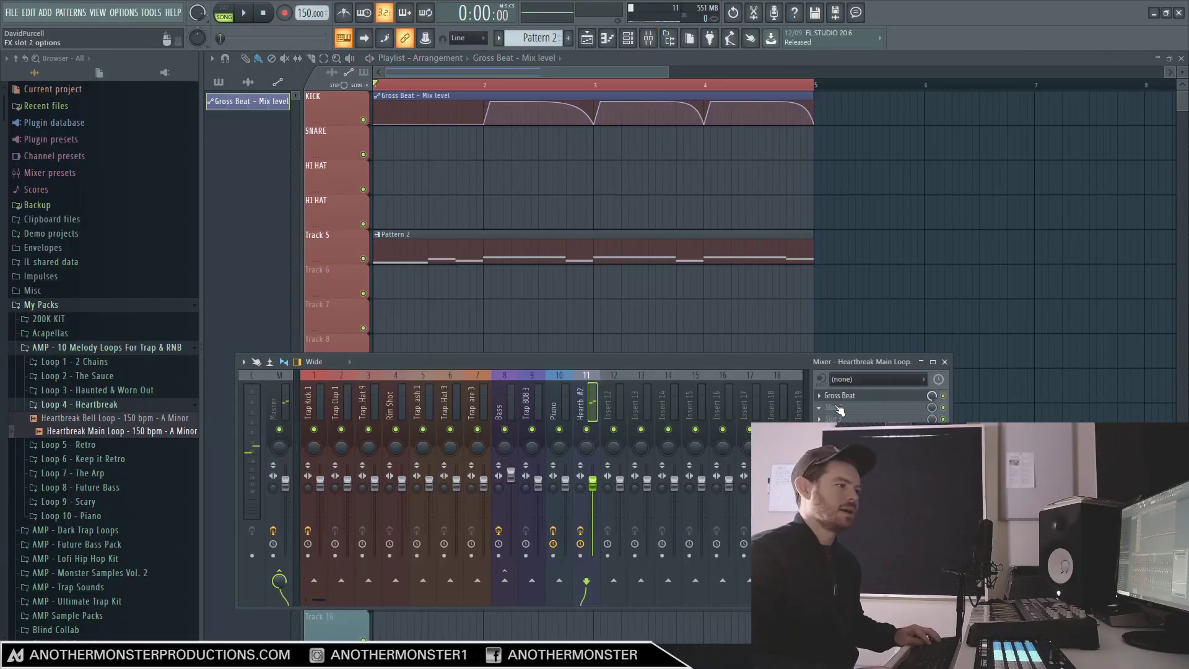
Load Fruity Reeverb 2 into the second effect slot of the Heartbreak loop's mixer track and play the song with it.
{"action": "left_click", "coordinate": [838, 407]}
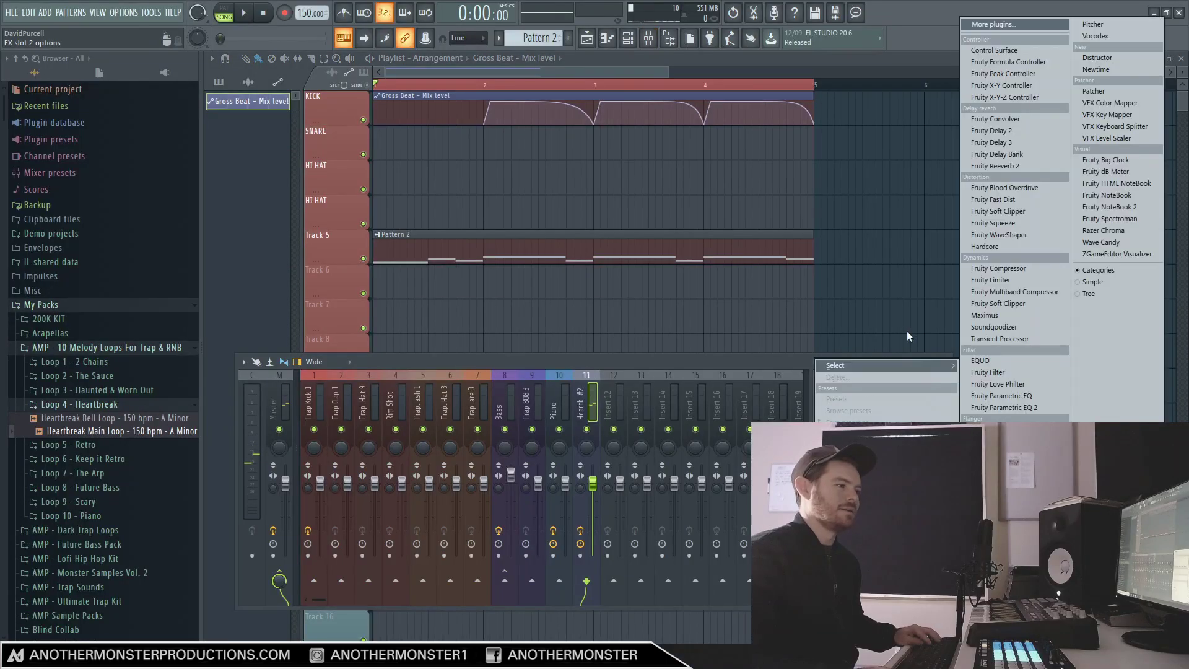
{"action": "left_click", "coordinate": [997, 166]}
{"action": "key", "text": "space"}
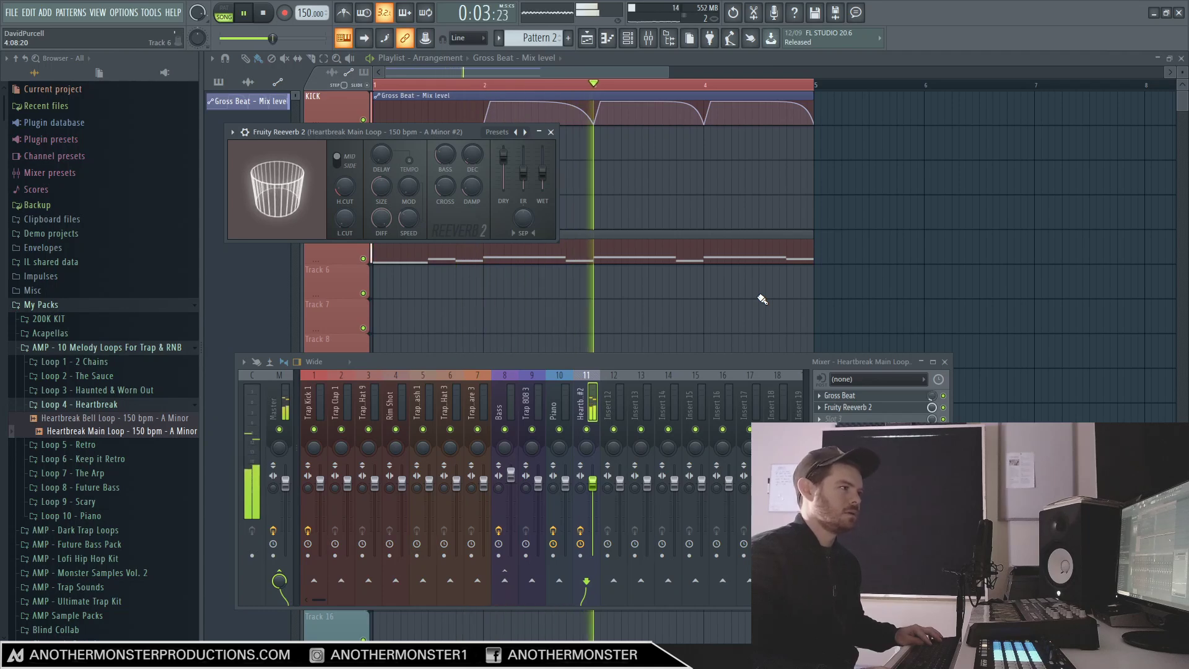
{"action": "key", "text": "space"}
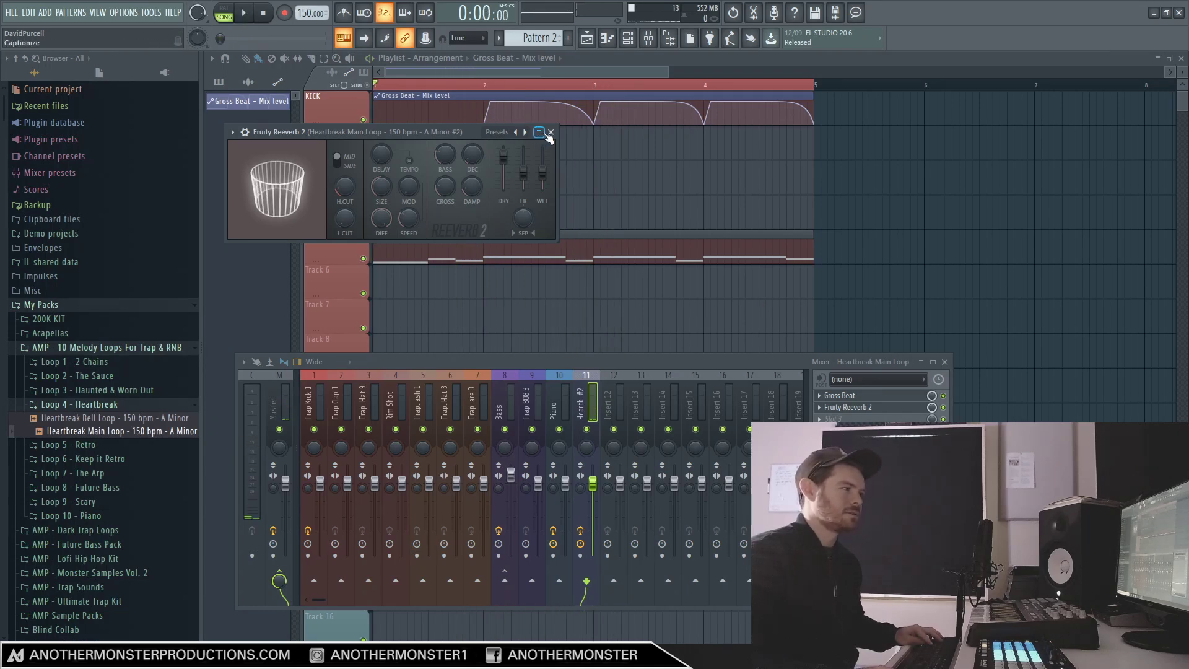
Load Fruity Delay 3 into the third effect slot of the Heartbreak loop's mixer track and set its delay model to Ping pong.
{"action": "left_click", "coordinate": [833, 418]}
{"action": "mouse_move", "coordinate": [836, 365]}
{"action": "left_click", "coordinate": [1002, 147]}
{"action": "key", "text": "space"}
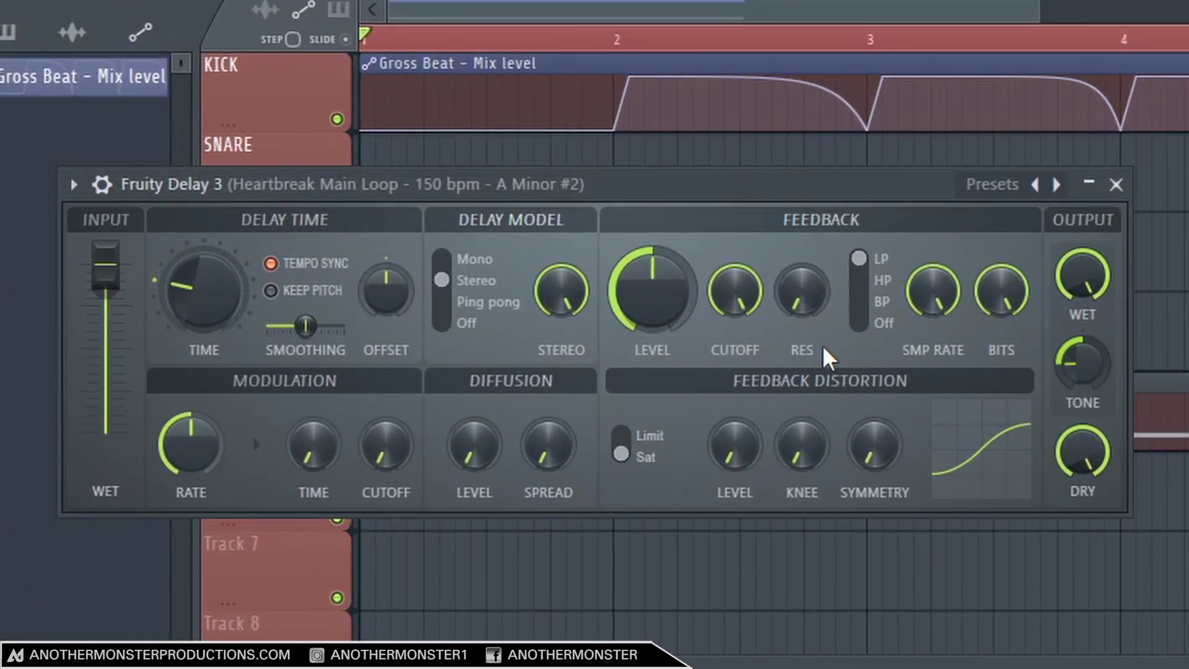
{"action": "left_click", "coordinate": [465, 302]}
{"action": "scroll", "coordinate": [393, 294], "scroll_direction": "up", "scroll_amount": 6}
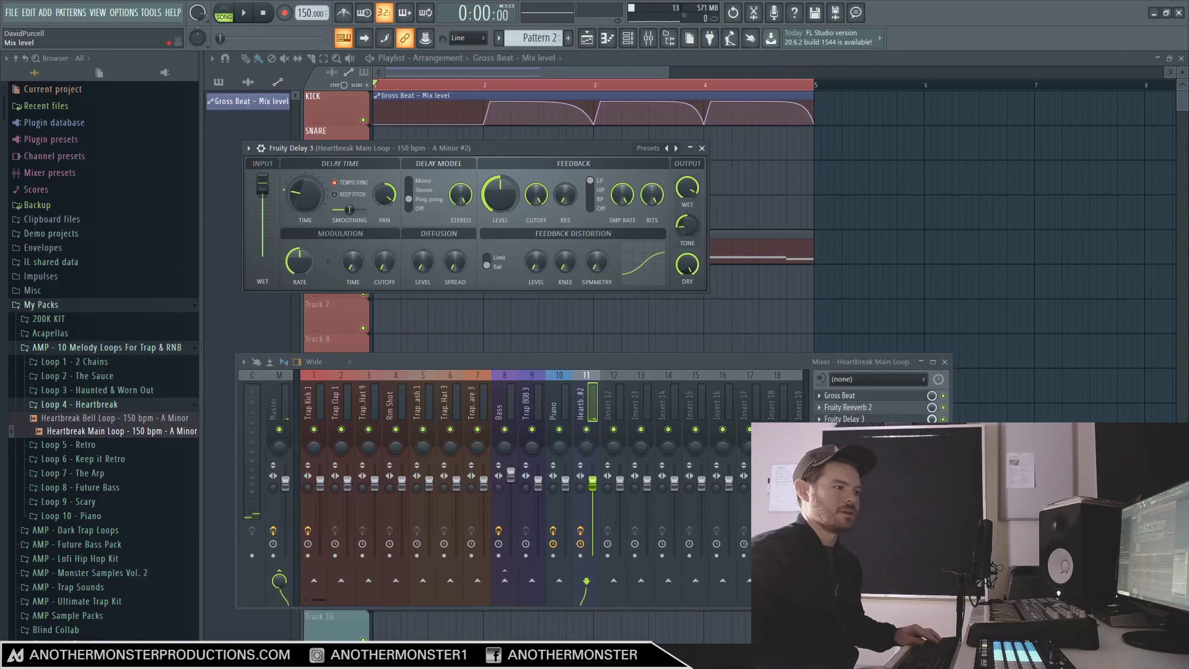
Create an automation clip for the delay's mix level, drop it to about a quarter midway through bar 1, and play it.
{"action": "left_click", "coordinate": [974, 474]}
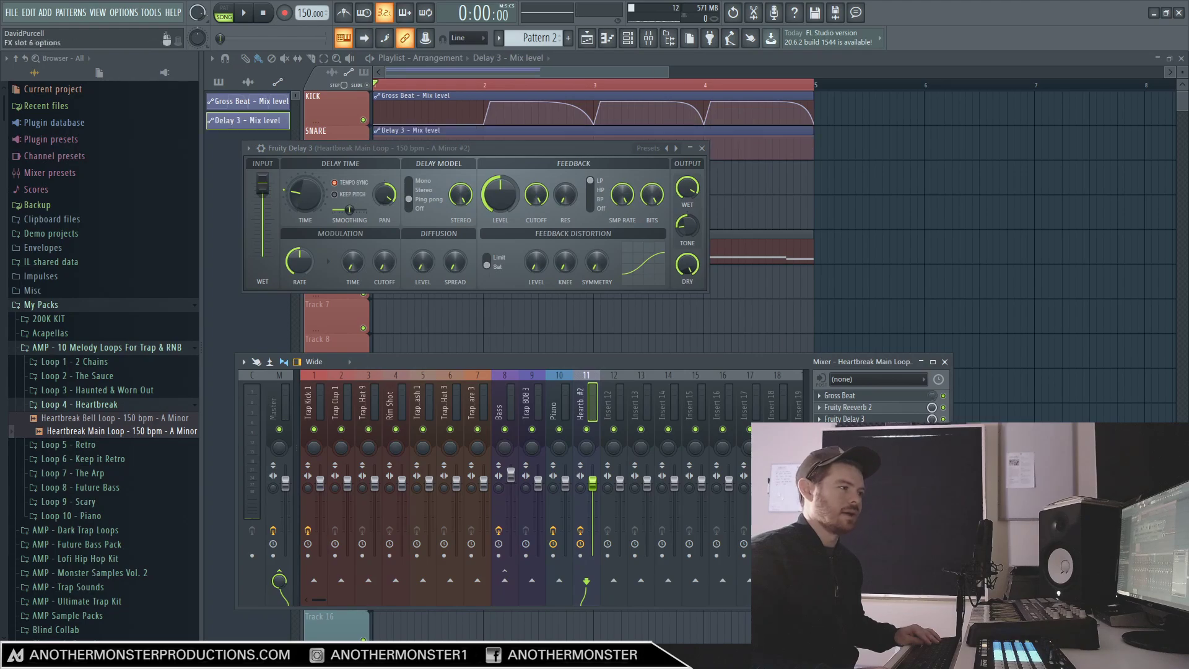
{"action": "left_click", "coordinate": [409, 85]}
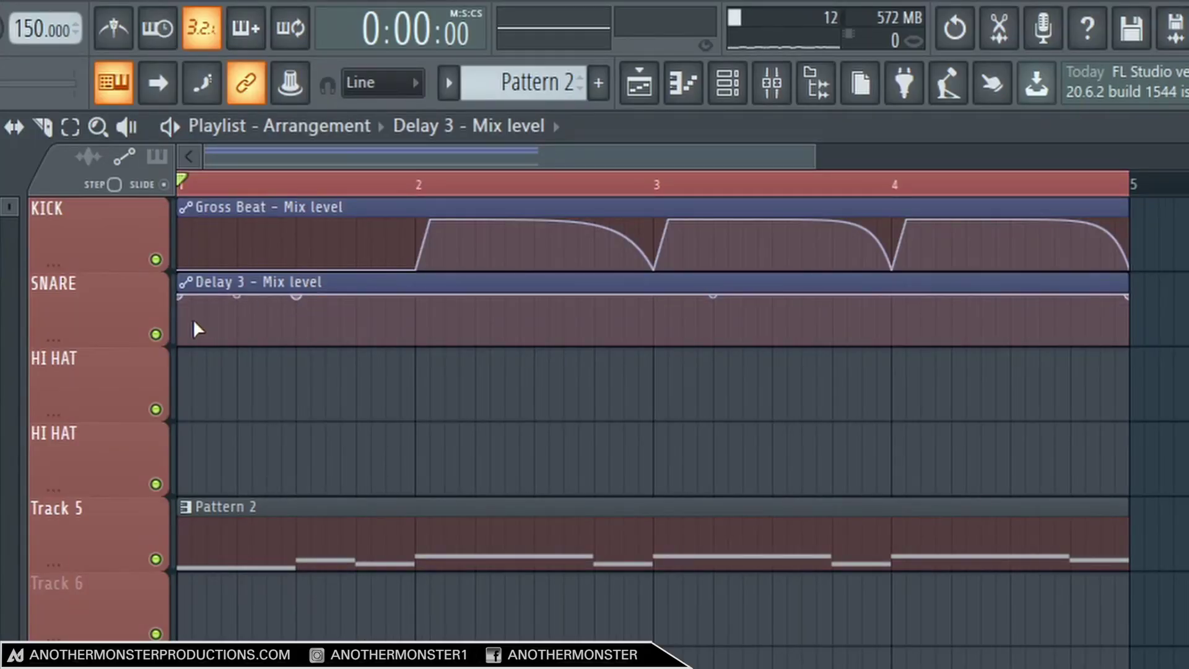
{"action": "right_click", "coordinate": [298, 332]}
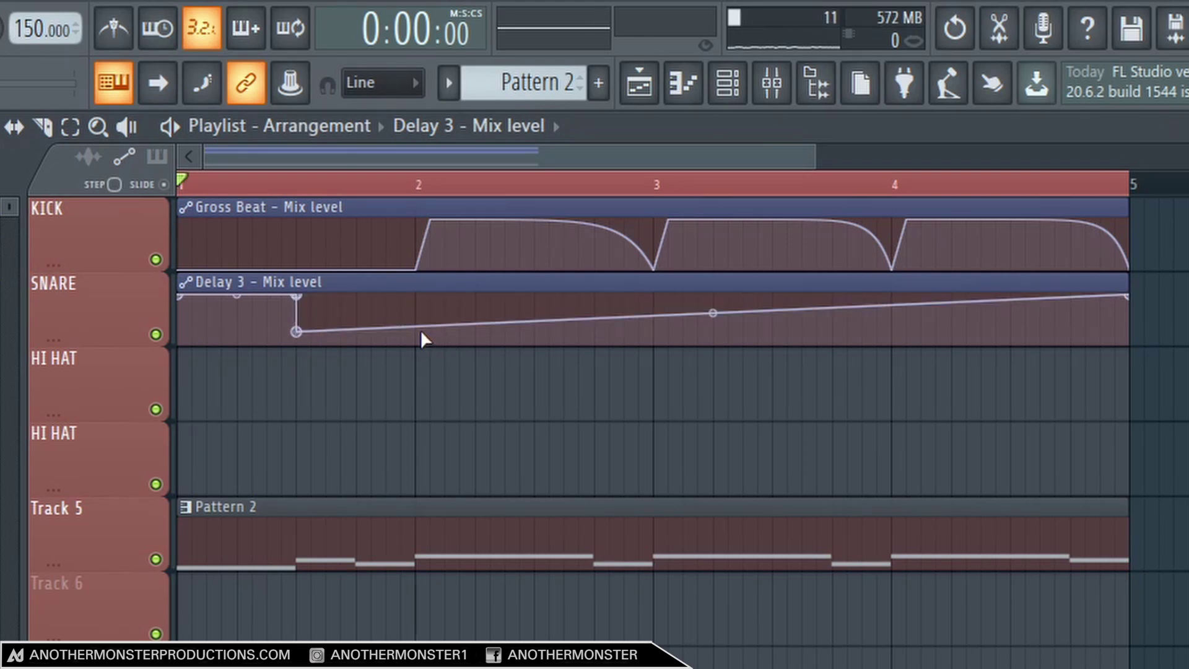
{"action": "key", "text": "space"}
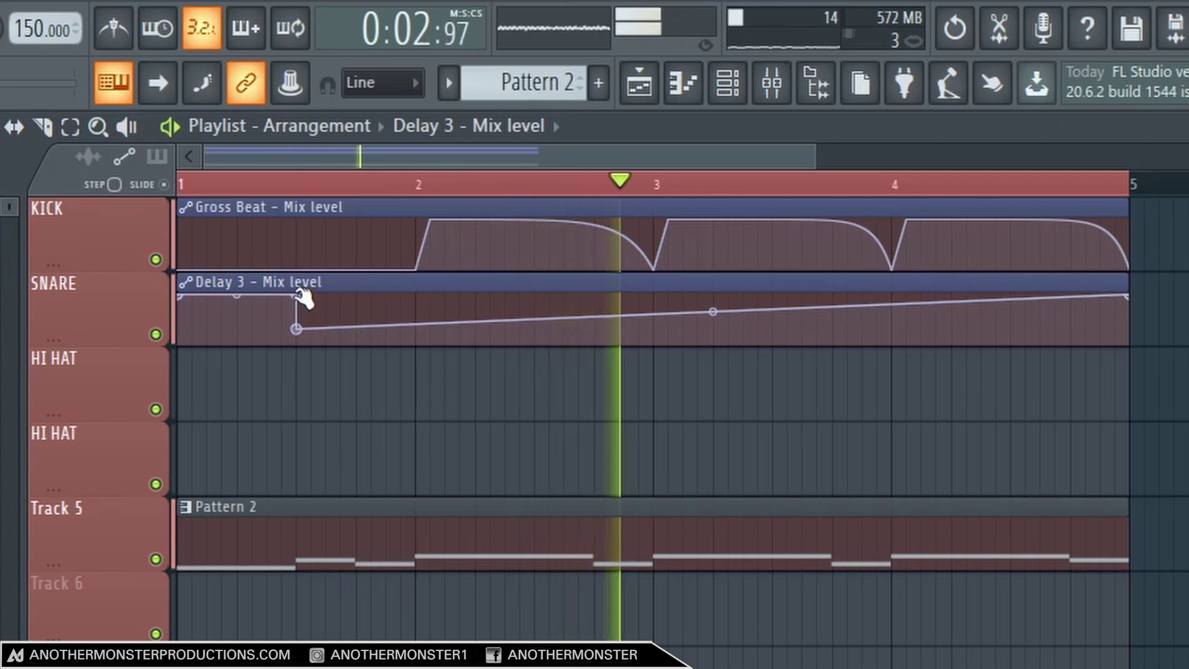
Reshape the delay automation with a lower, curved start, a flat low level until bar 4, and a gentle rise to about half by bar 5.
{"action": "left_click_drag", "start_coordinate": [303, 298], "coordinate": [237, 301]}
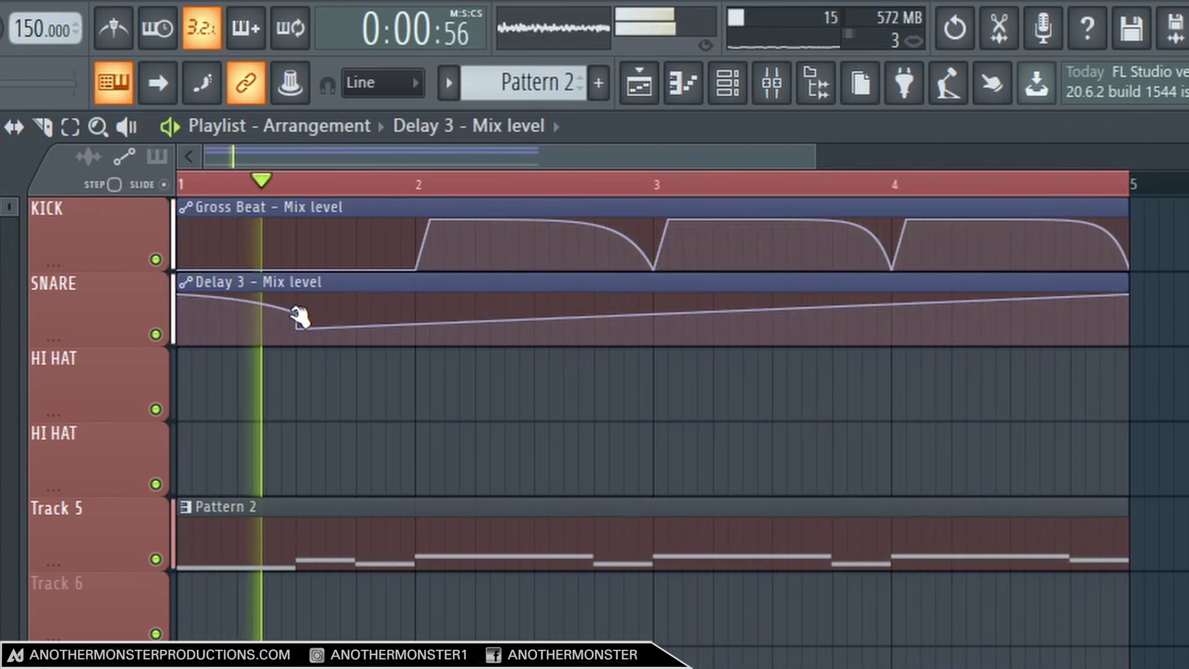
{"action": "left_click", "coordinate": [893, 321]}
{"action": "left_click_drag", "start_coordinate": [894, 321], "coordinate": [893, 328]}
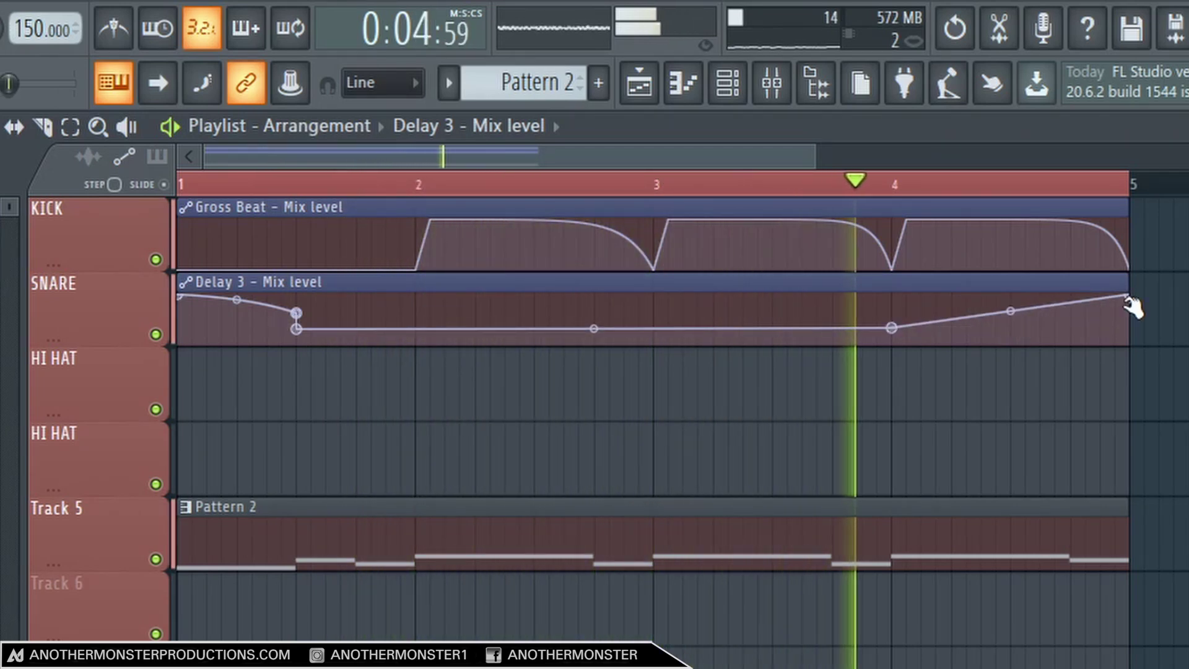
{"action": "left_click_drag", "start_coordinate": [1128, 297], "coordinate": [1128, 322]}
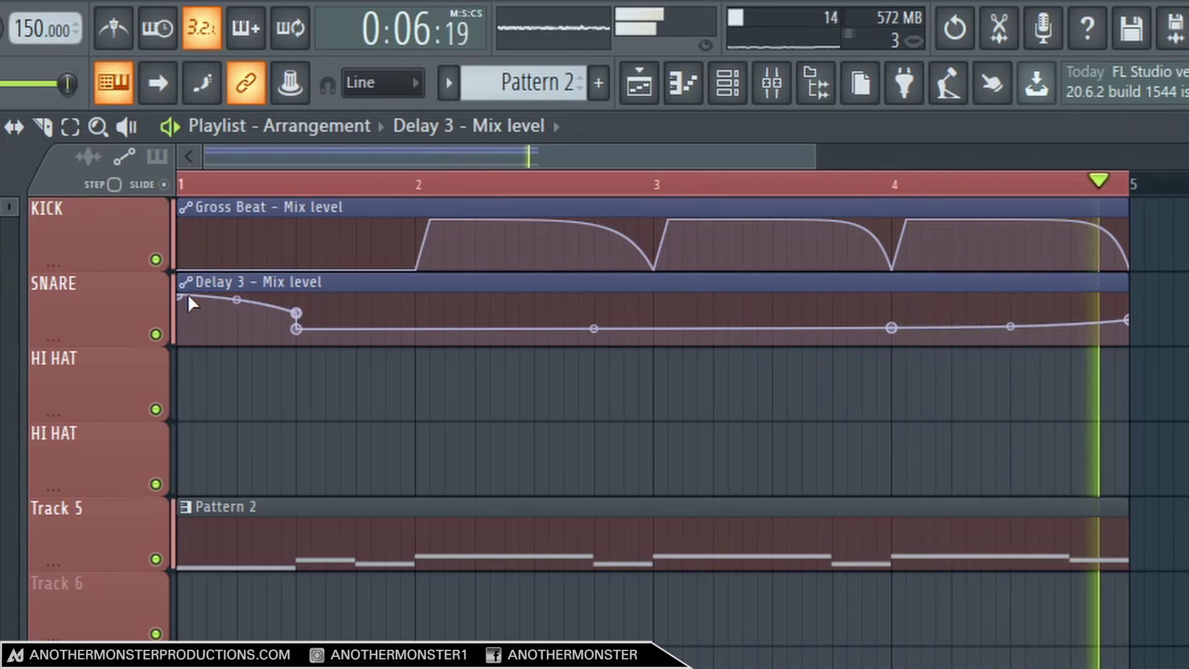
{"action": "left_click_drag", "start_coordinate": [185, 298], "coordinate": [181, 304]}
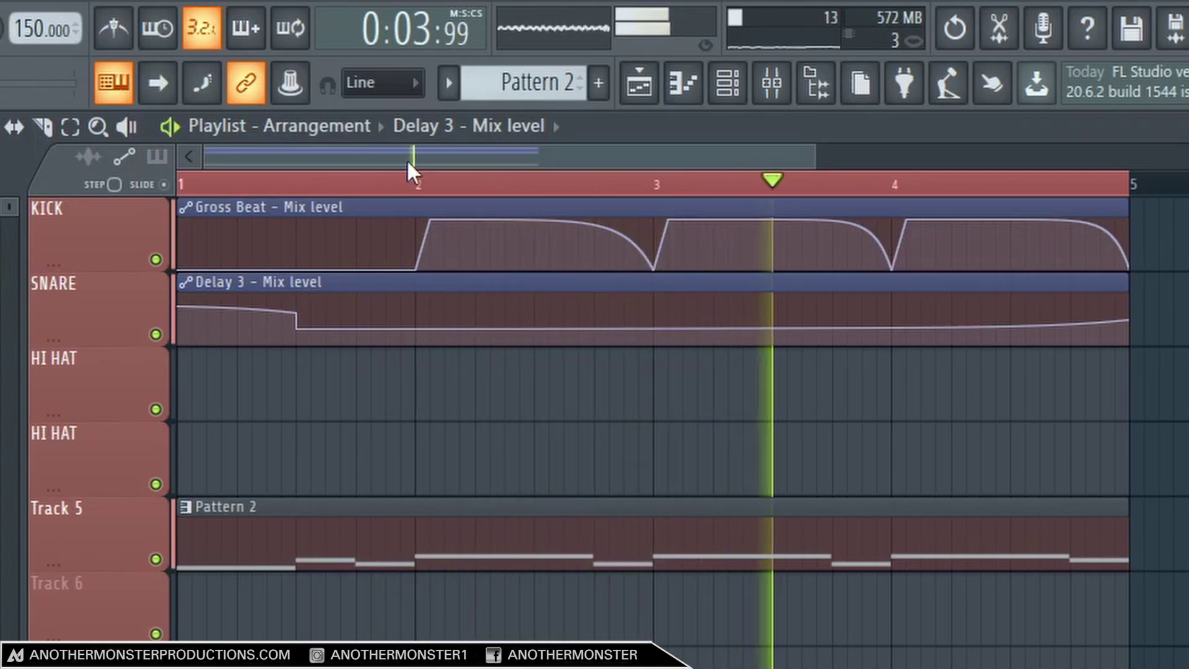
{"action": "left_click", "coordinate": [772, 84]}
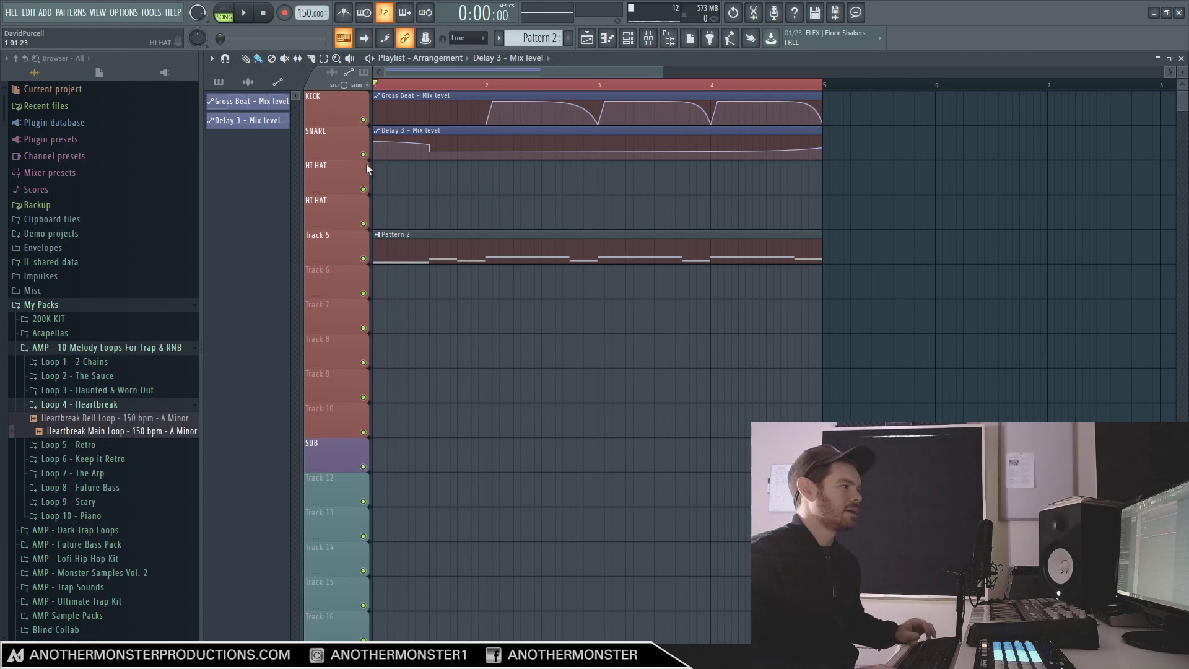
Quick render Pattern 2 as an audio clip.
{"action": "left_click", "coordinate": [219, 82]}
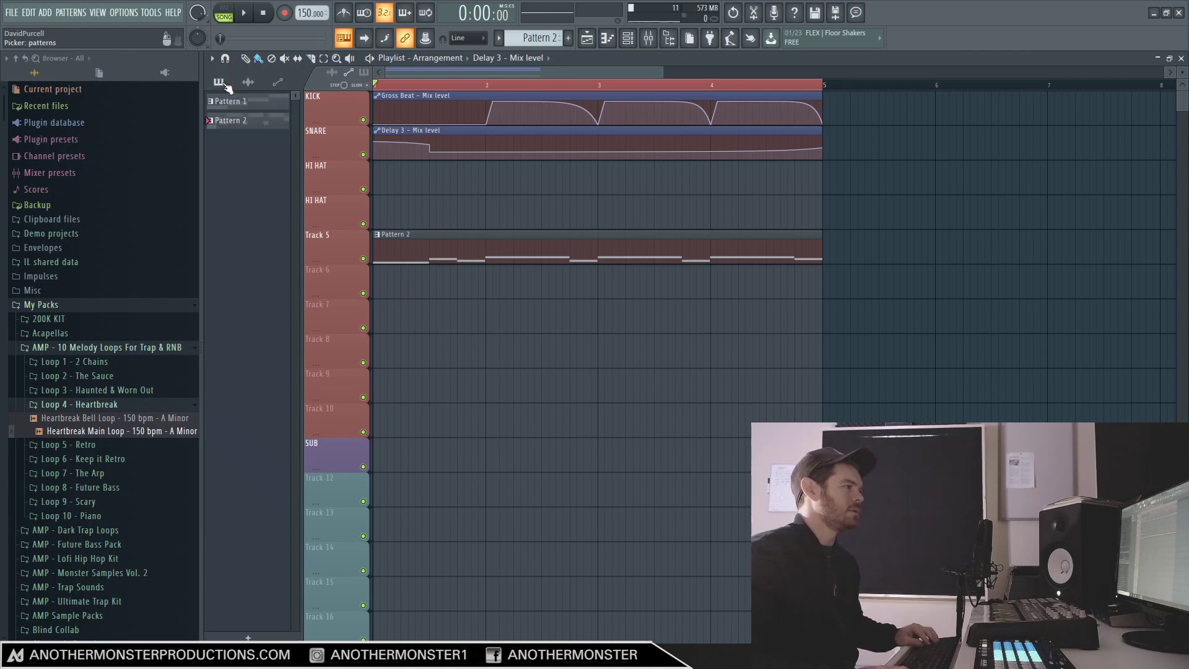
{"action": "right_click", "coordinate": [231, 124]}
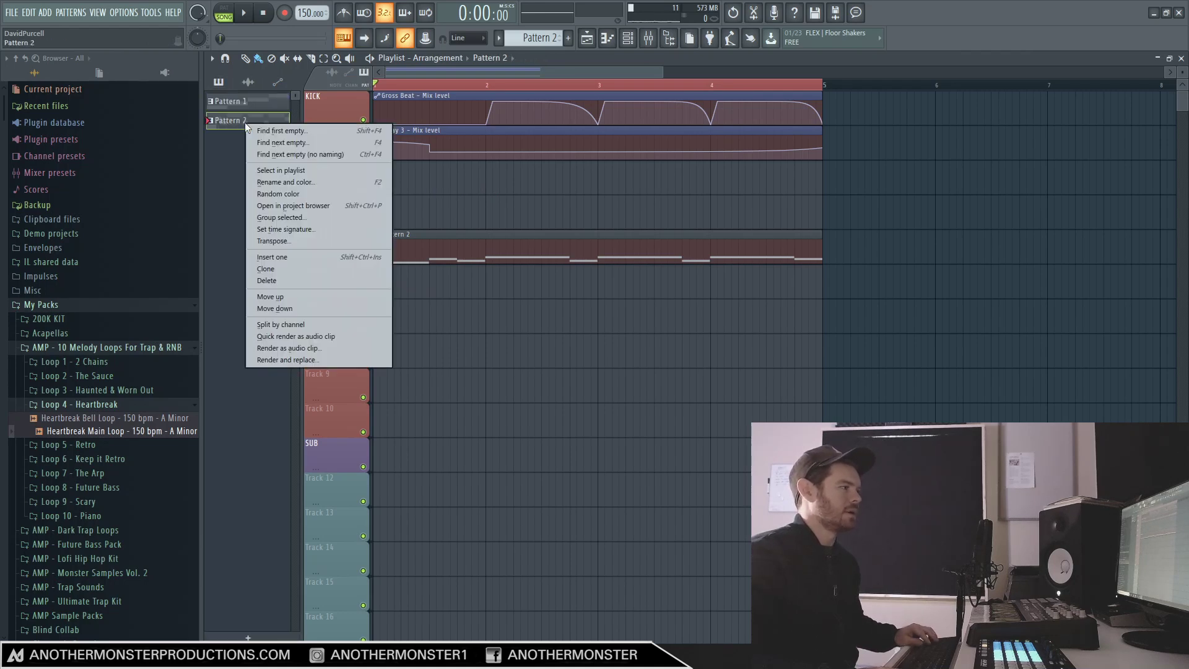
{"action": "left_click", "coordinate": [272, 337]}
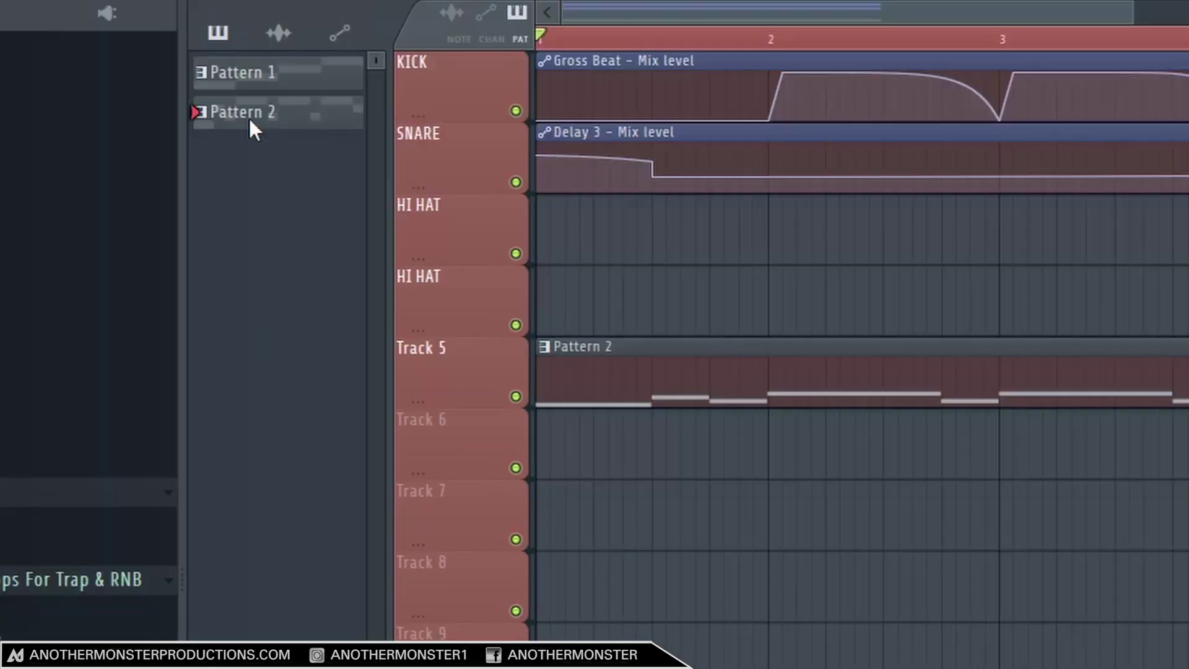
{"action": "right_click", "coordinate": [214, 254]}
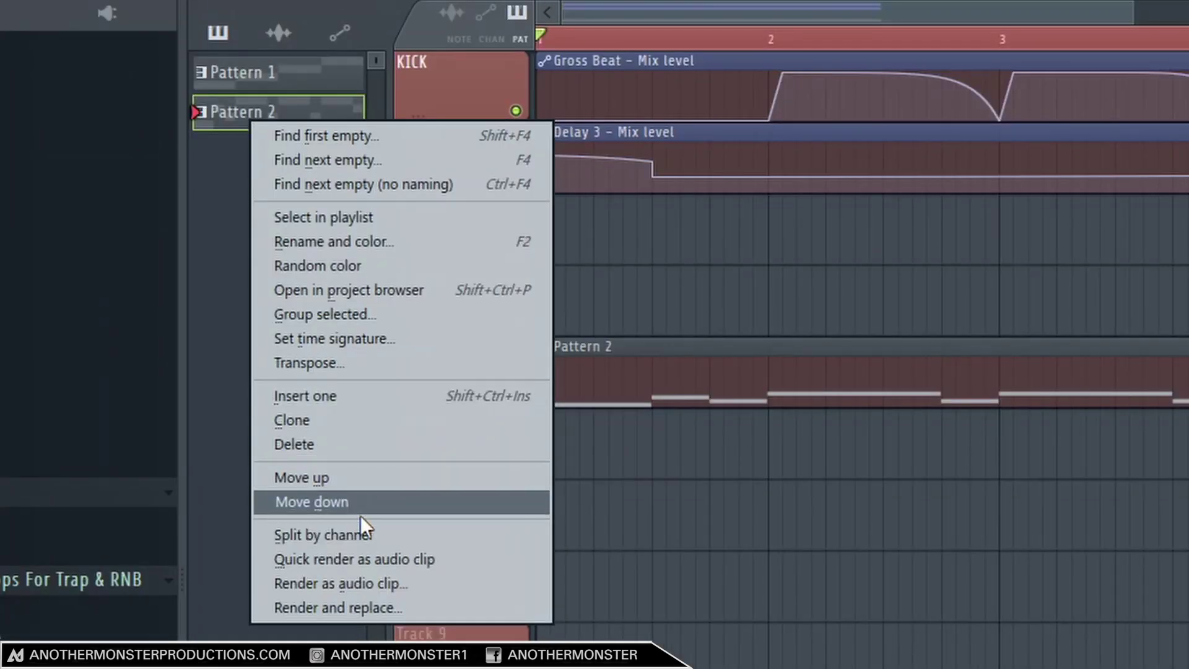
{"action": "left_click", "coordinate": [328, 559]}
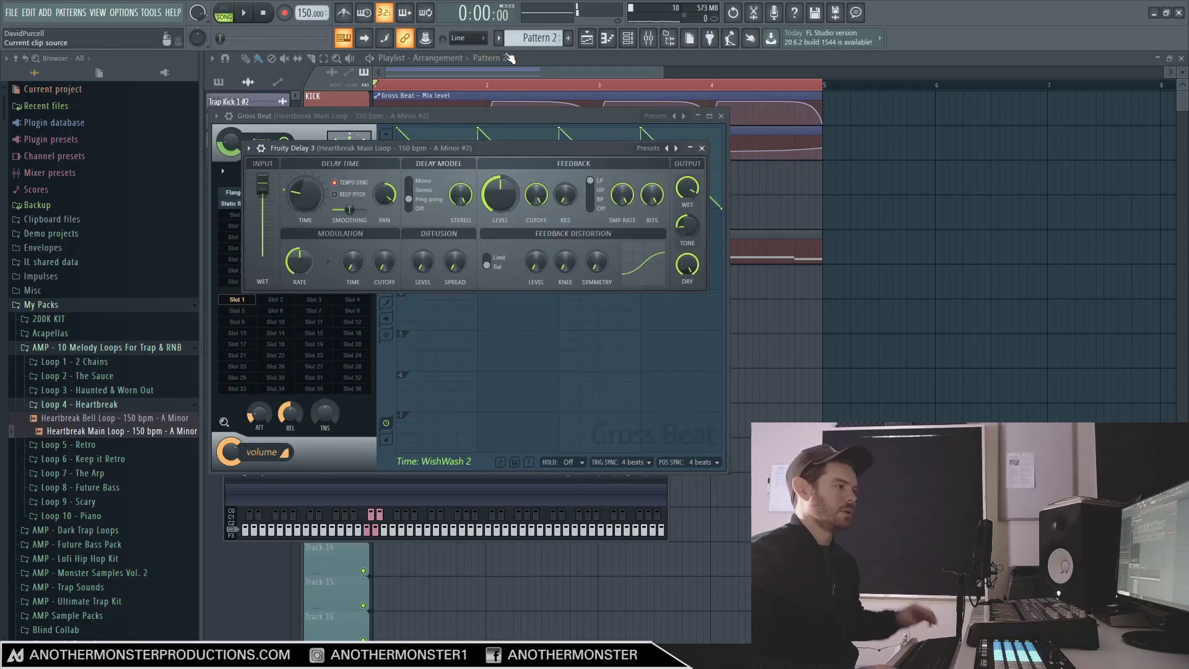
Place the rendered audio clip on Track 6 and delete the original pattern clip and both automation clips from the playlist.
{"action": "left_click", "coordinate": [476, 66]}
{"action": "left_click_drag", "start_coordinate": [239, 165], "coordinate": [431, 285]}
{"action": "right_click", "coordinate": [604, 252]}
{"action": "right_click", "coordinate": [796, 115]}
{"action": "right_click", "coordinate": [706, 146]}
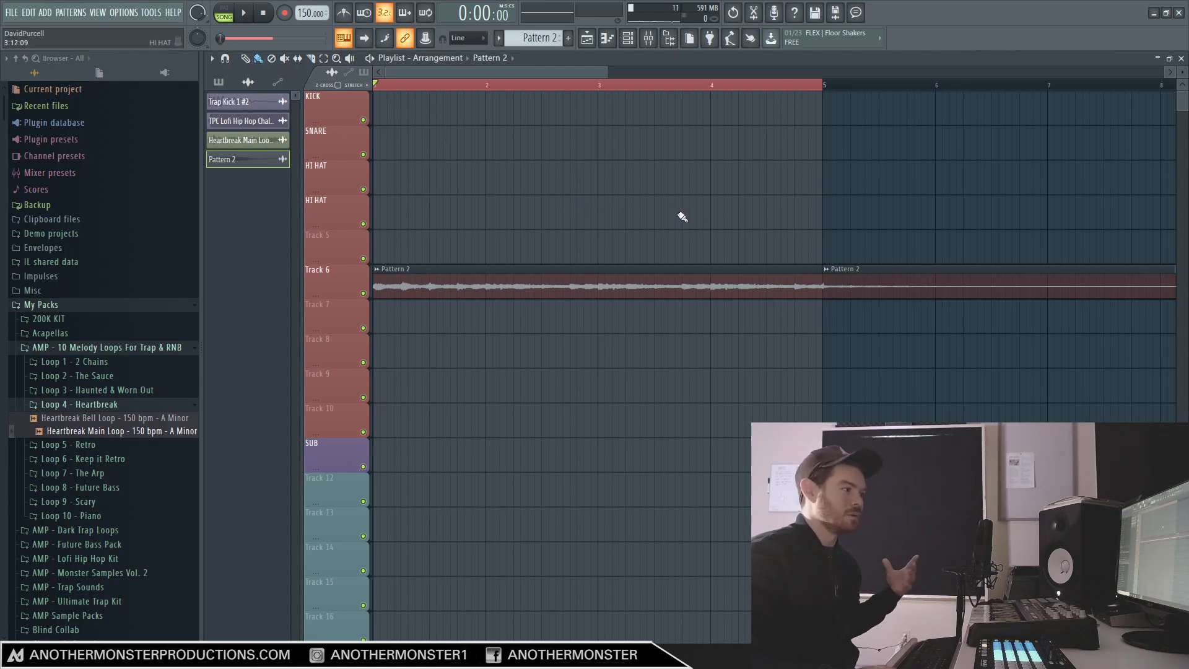
Remove the rendered clip's tail after bar 5 and play the remaining four bars.
{"action": "right_click", "coordinate": [864, 284]}
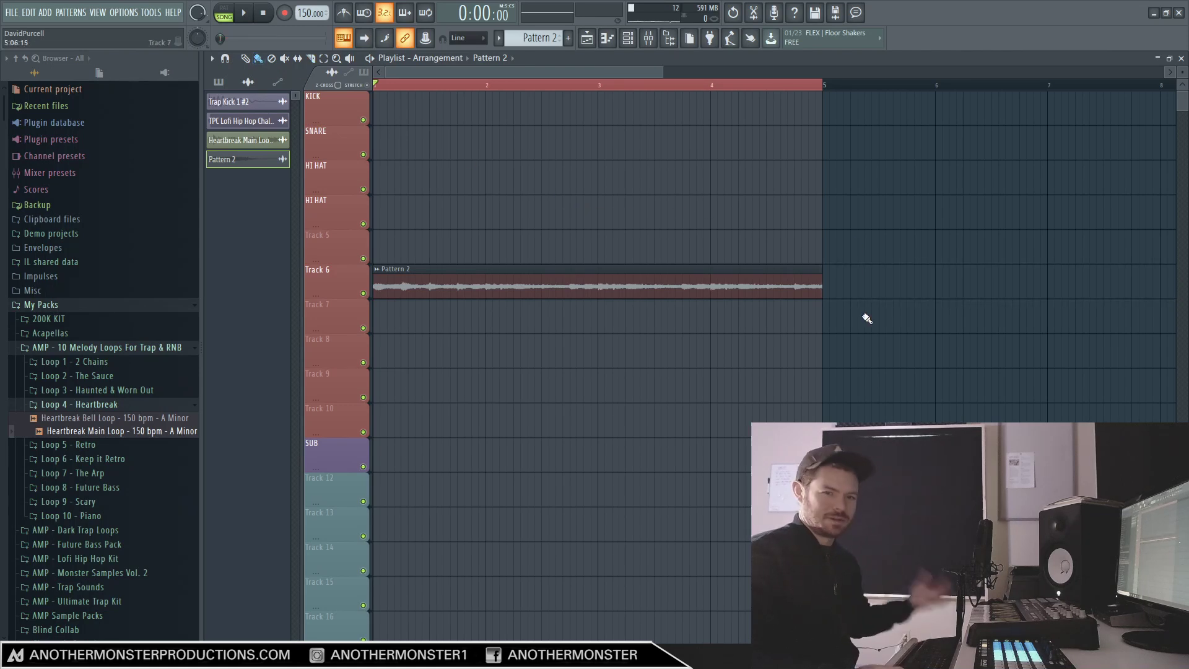
{"action": "left_click_drag", "start_coordinate": [664, 71], "coordinate": [591, 71]}
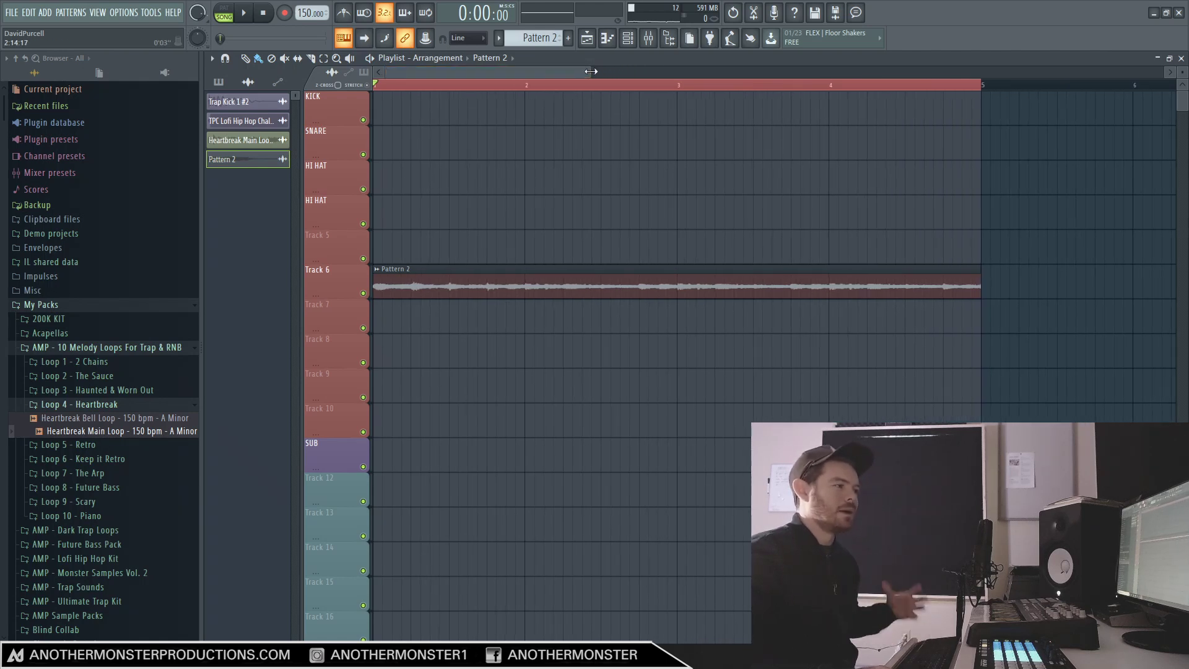
{"action": "key", "text": "space"}
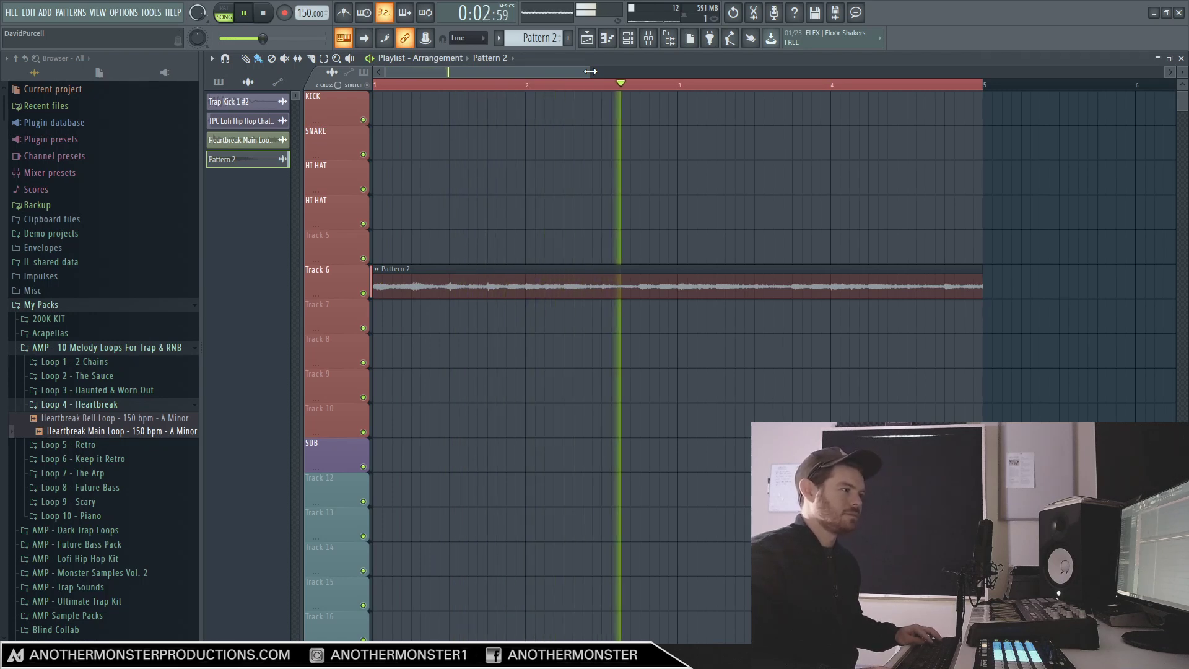
{"action": "left_click_drag", "start_coordinate": [590, 71], "coordinate": [602, 72]}
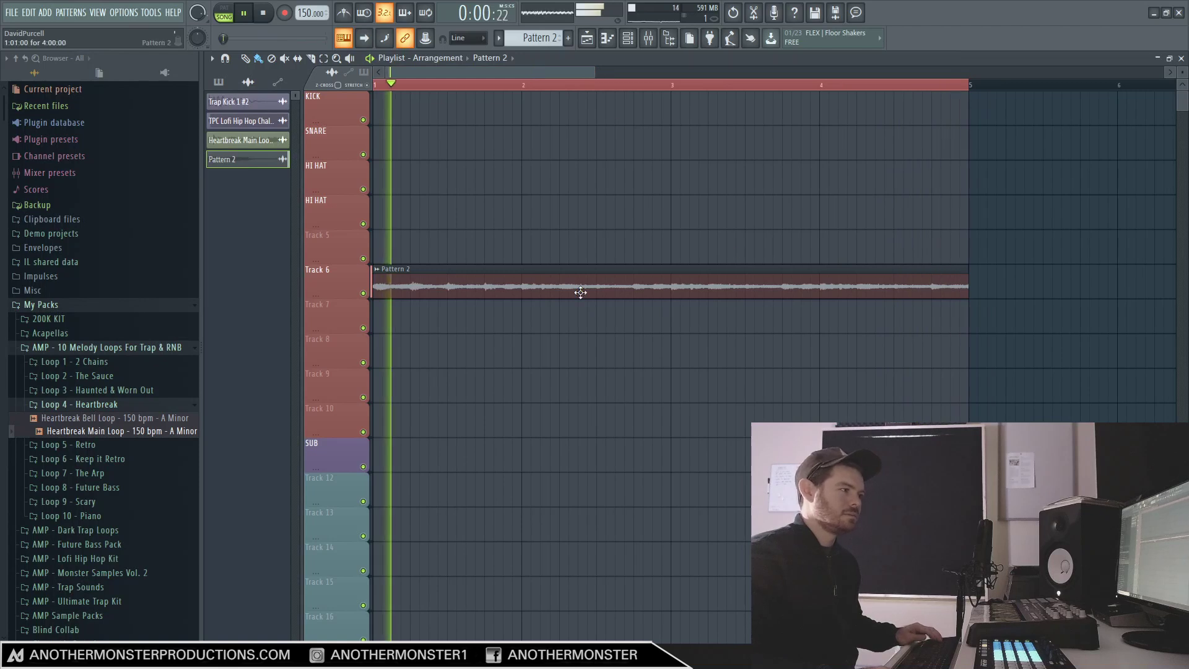
{"action": "key", "text": "space"}
Duplicate the rendered clip at bar 5, use Auto time stretching in its channel settings, and set the project tempo to 125 BPM.
{"action": "left_click", "coordinate": [1006, 277]}
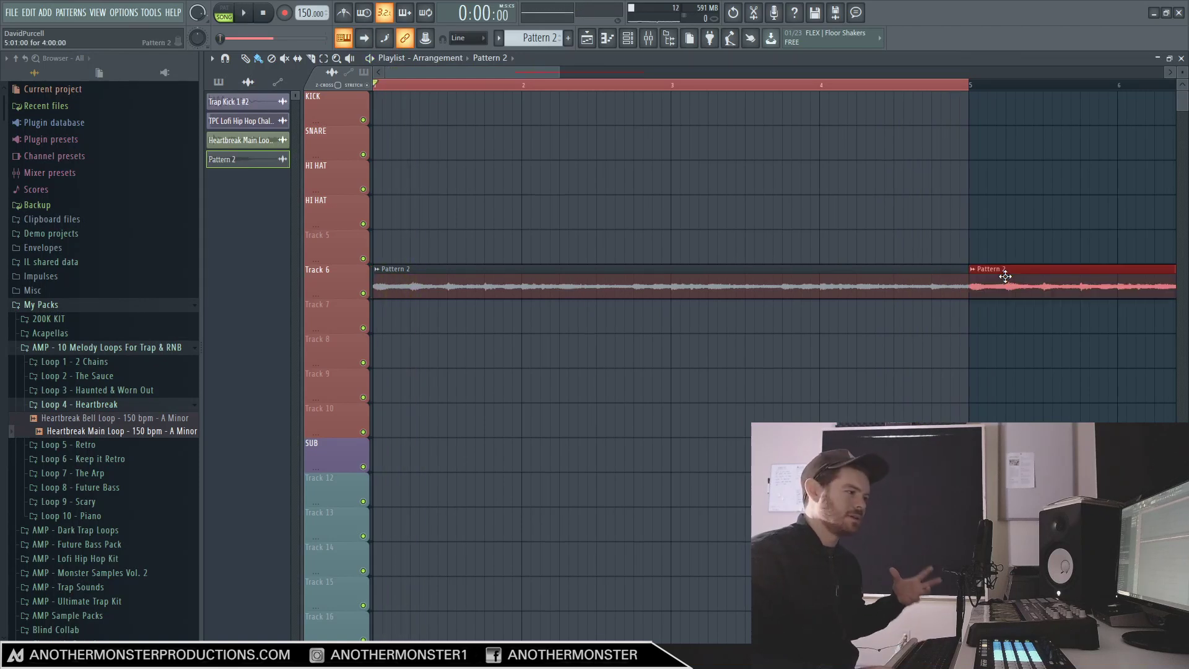
{"action": "left_click_drag", "start_coordinate": [559, 73], "coordinate": [575, 73]}
{"action": "left_click", "coordinate": [378, 271]}
{"action": "left_click", "coordinate": [417, 316]}
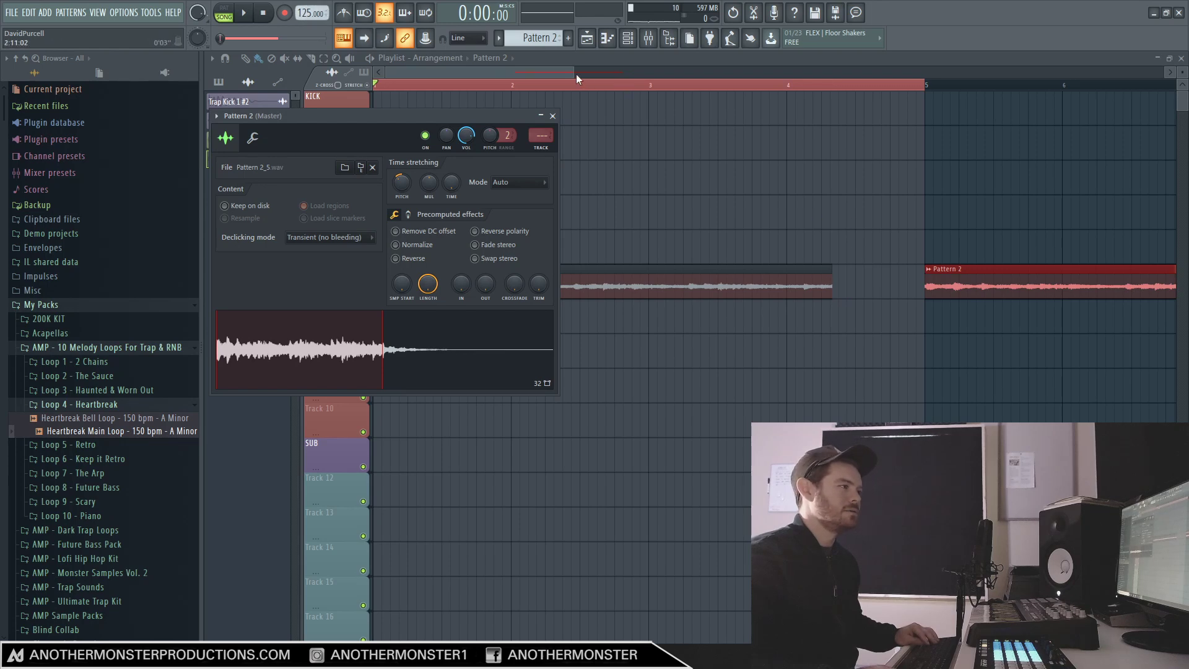
Stretch the two rendered clips to fill four bars each, spanning bars 1 to 9, and play them.
{"action": "left_click_drag", "start_coordinate": [576, 74], "coordinate": [518, 71]}
{"action": "left_click_drag", "start_coordinate": [884, 285], "coordinate": [1130, 296]}
{"action": "key", "text": "space"}
{"action": "left_click_drag", "start_coordinate": [518, 73], "coordinate": [652, 73]}
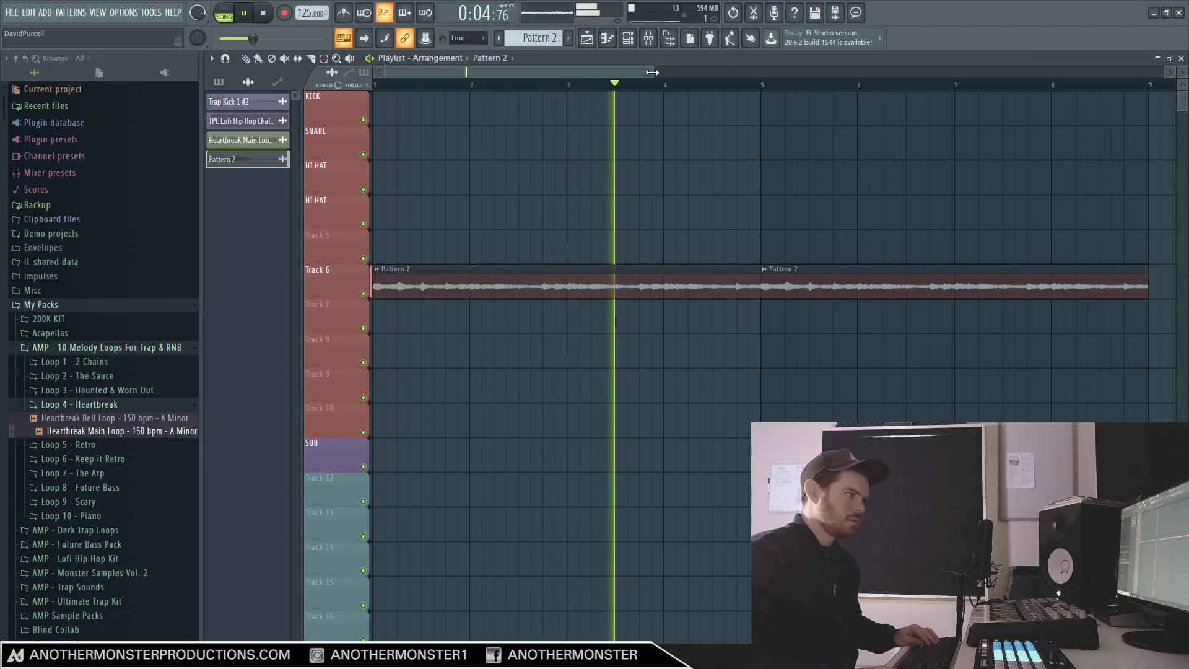
{"action": "left_click_drag", "start_coordinate": [653, 72], "coordinate": [651, 72]}
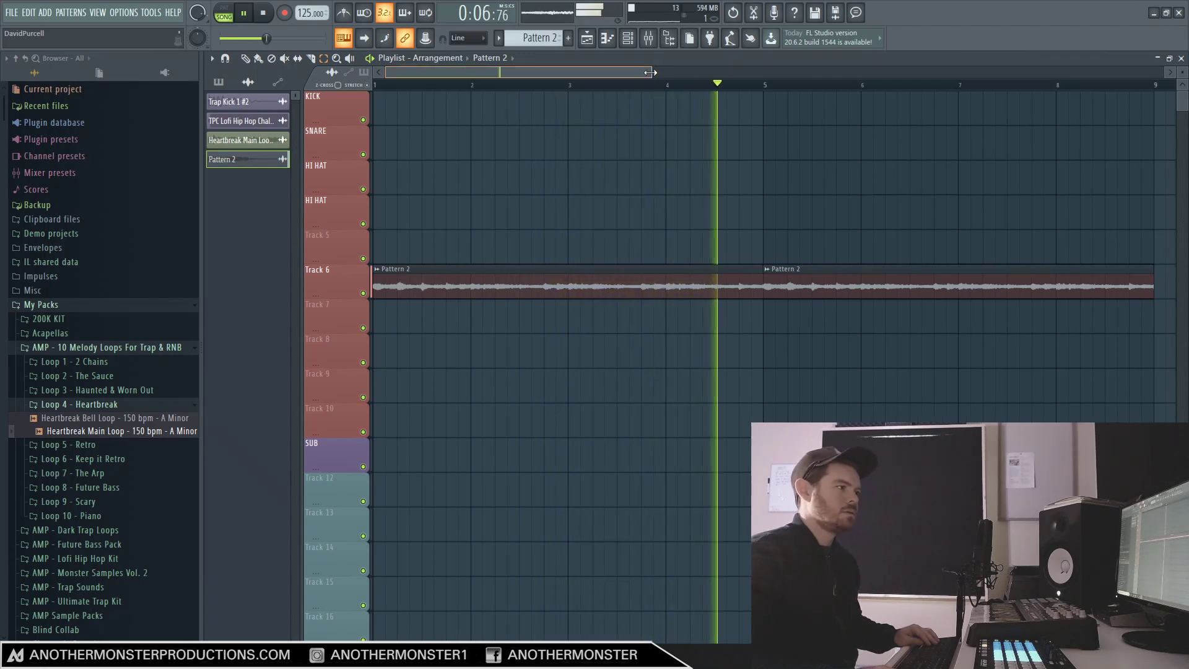
{"action": "key", "text": "space"}
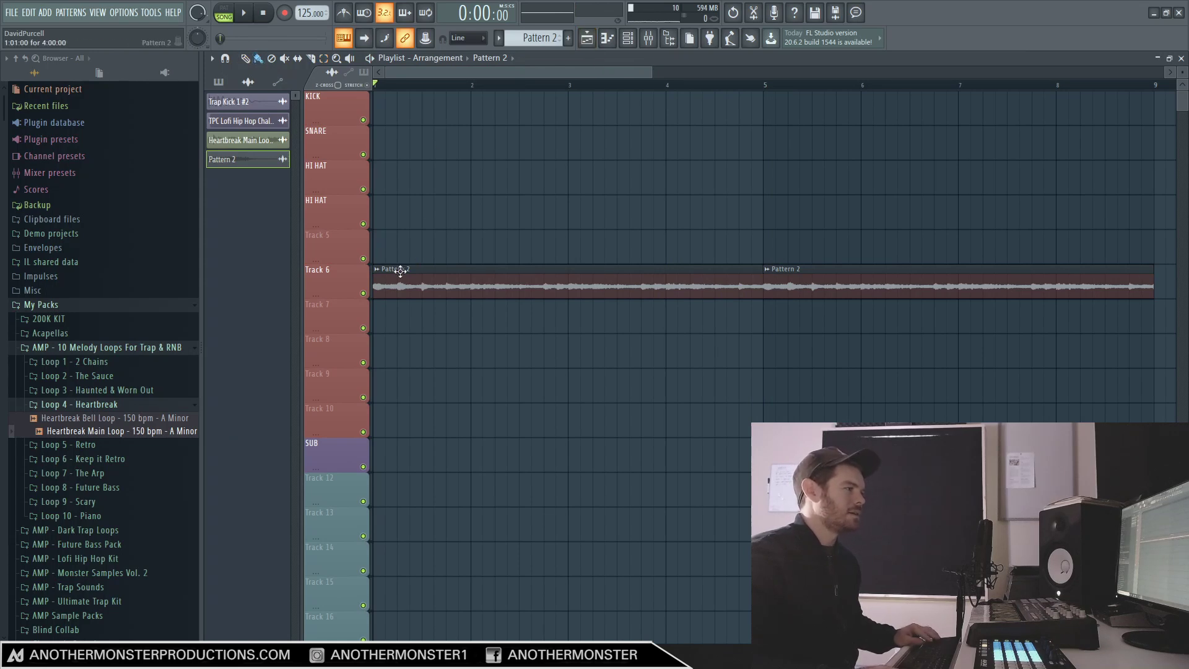
Copy the first rendered clip onto Track 7 and make the copy unique.
{"action": "left_click", "coordinate": [403, 324]}
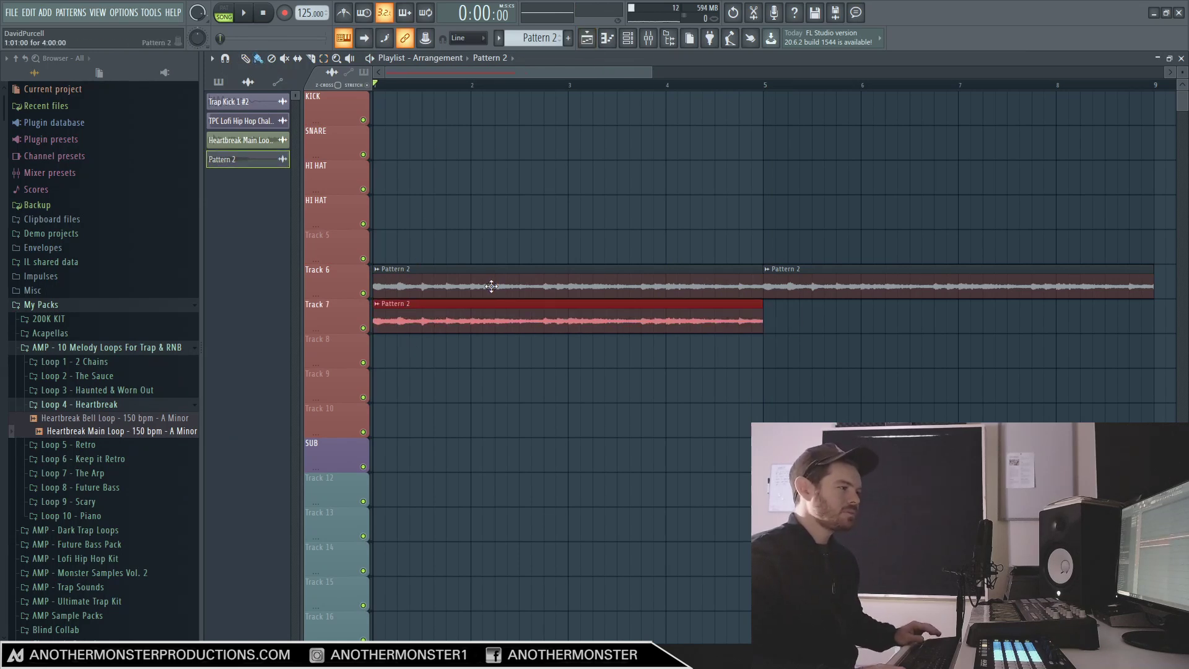
{"action": "left_click", "coordinate": [379, 304]}
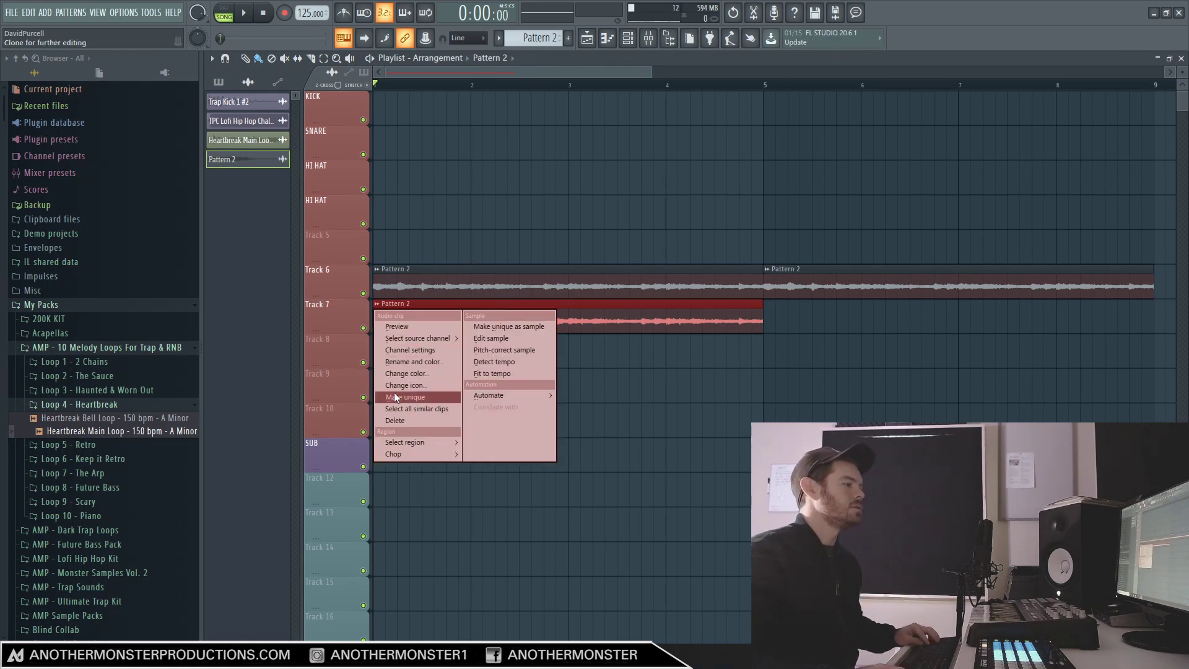
{"action": "left_click", "coordinate": [395, 397]}
Raise the time-stretching pitch of the unique Track 7 clip, play it against the original, and duplicate it at bar 5.
{"action": "left_click", "coordinate": [379, 303]}
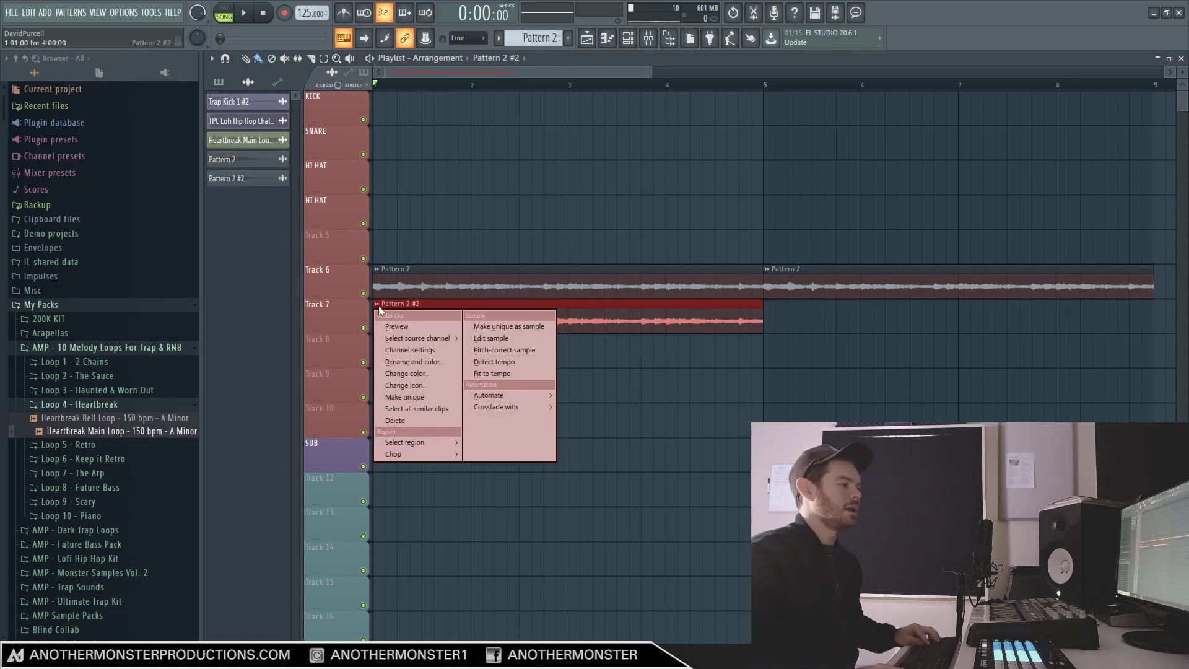
{"action": "left_click", "coordinate": [391, 350]}
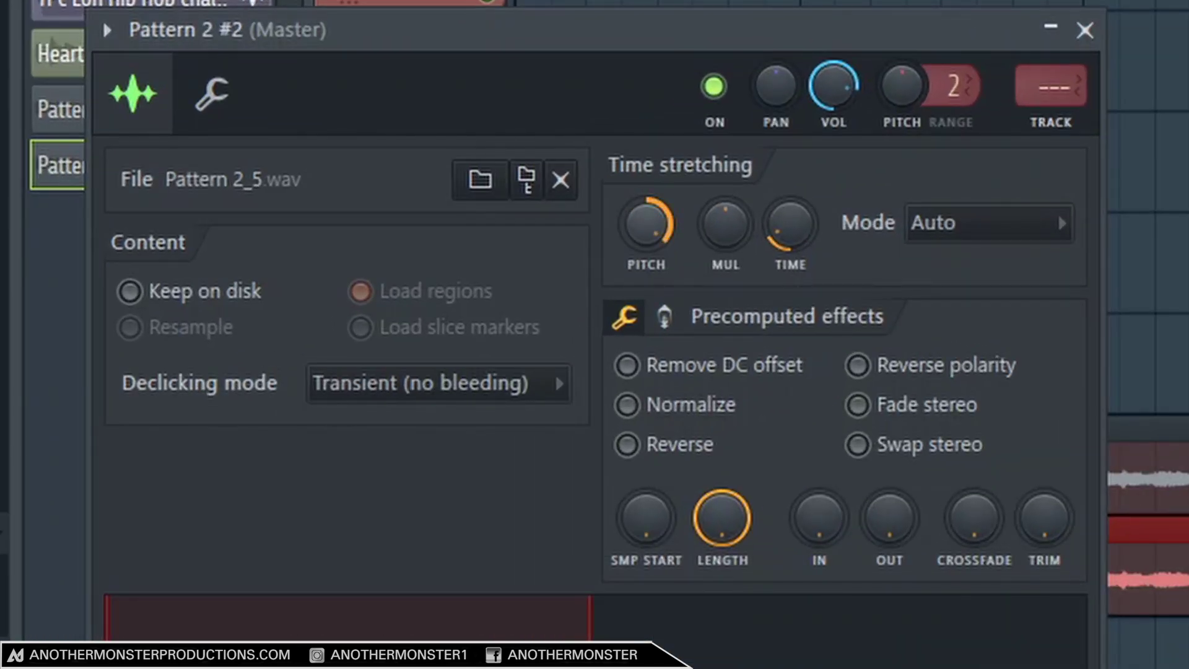
{"action": "key", "text": "space"}
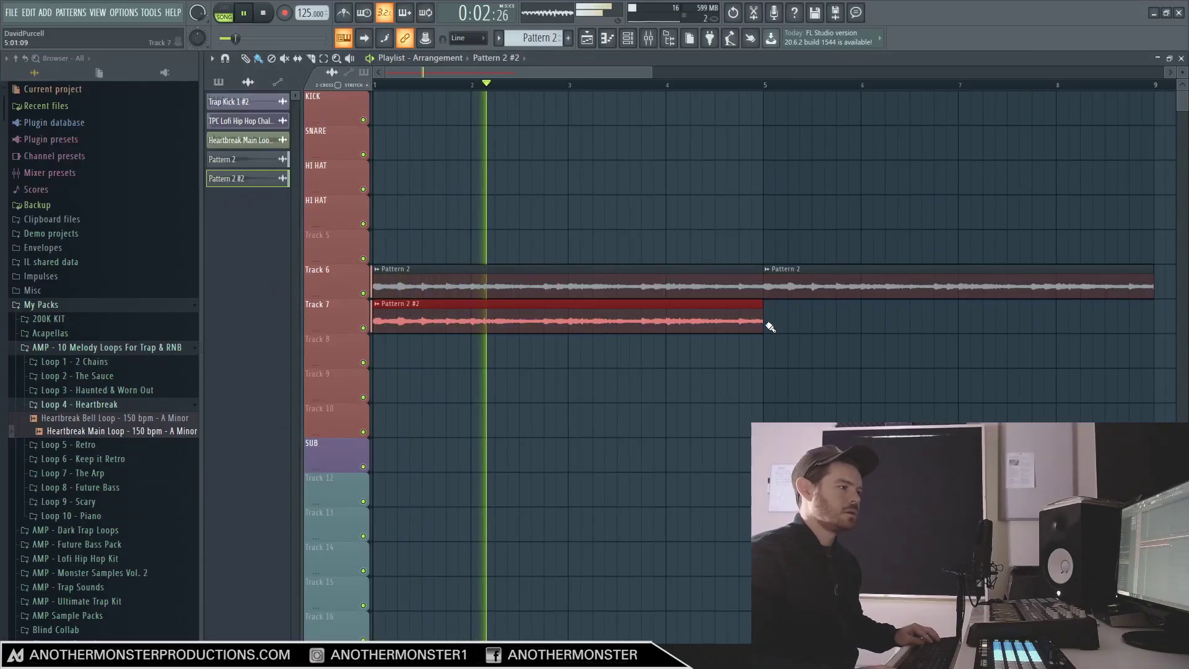
{"action": "key", "text": "ctrl+b"}
Lower the channel volume of the pitched Track 7 clip during playback.
{"action": "left_click", "coordinate": [377, 303]}
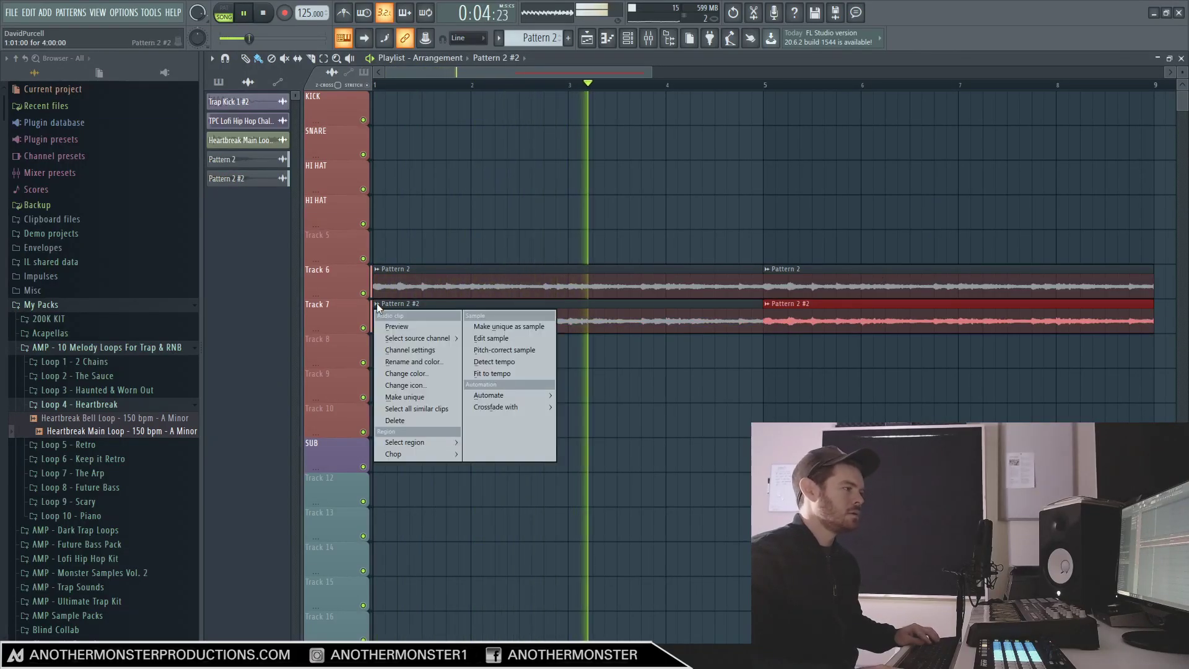
{"action": "left_click", "coordinate": [397, 351]}
{"action": "left_click_drag", "start_coordinate": [483, 153], "coordinate": [483, 179]}
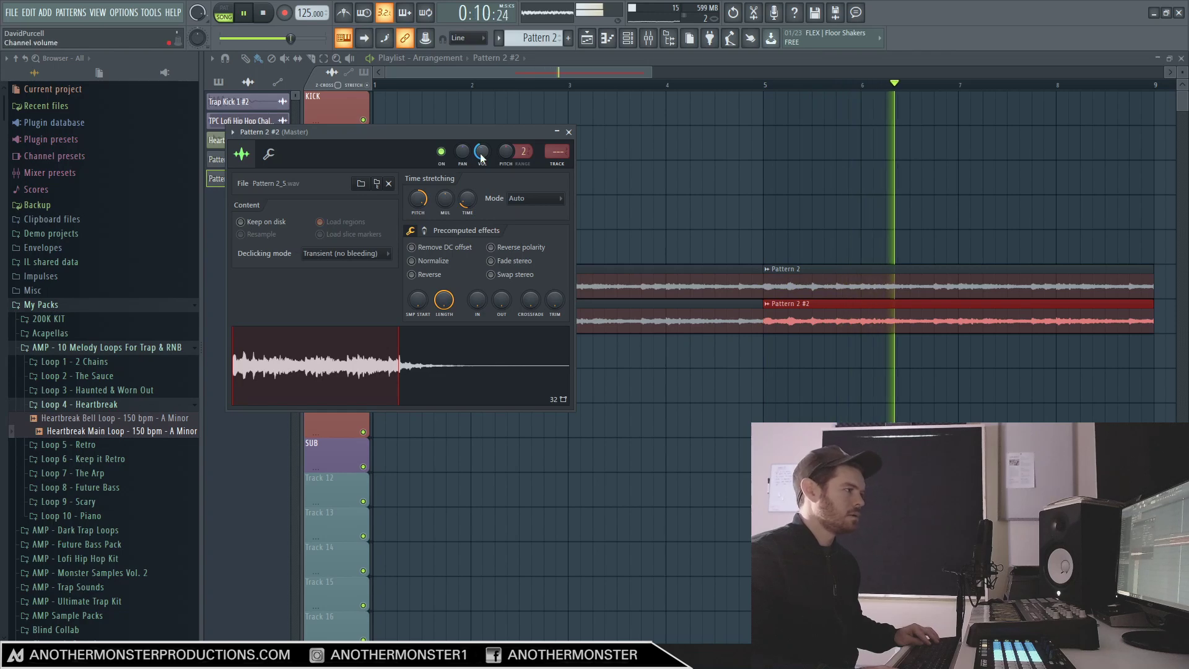
{"action": "key", "text": "space"}
Route the pitched Pattern 2 #2 channel to mixer track 12 and load Fruity Stereo Shaper in its first effect slot.
{"action": "left_click", "coordinate": [235, 132]}
{"action": "left_click", "coordinate": [413, 175]}
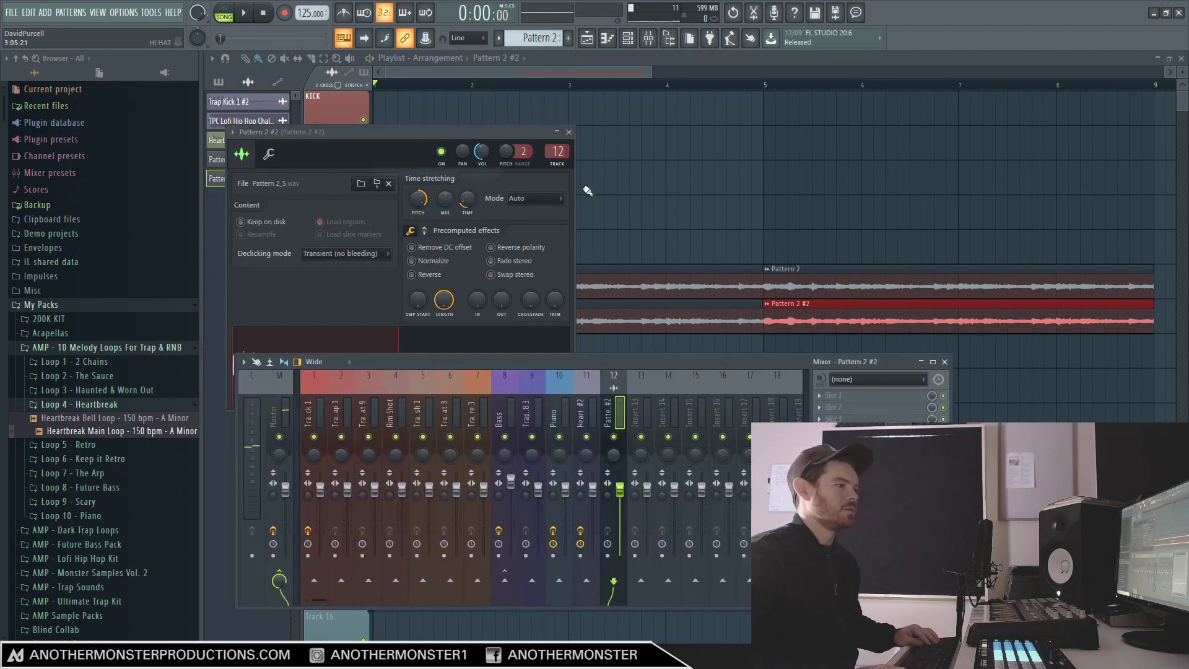
{"action": "left_click", "coordinate": [857, 400]}
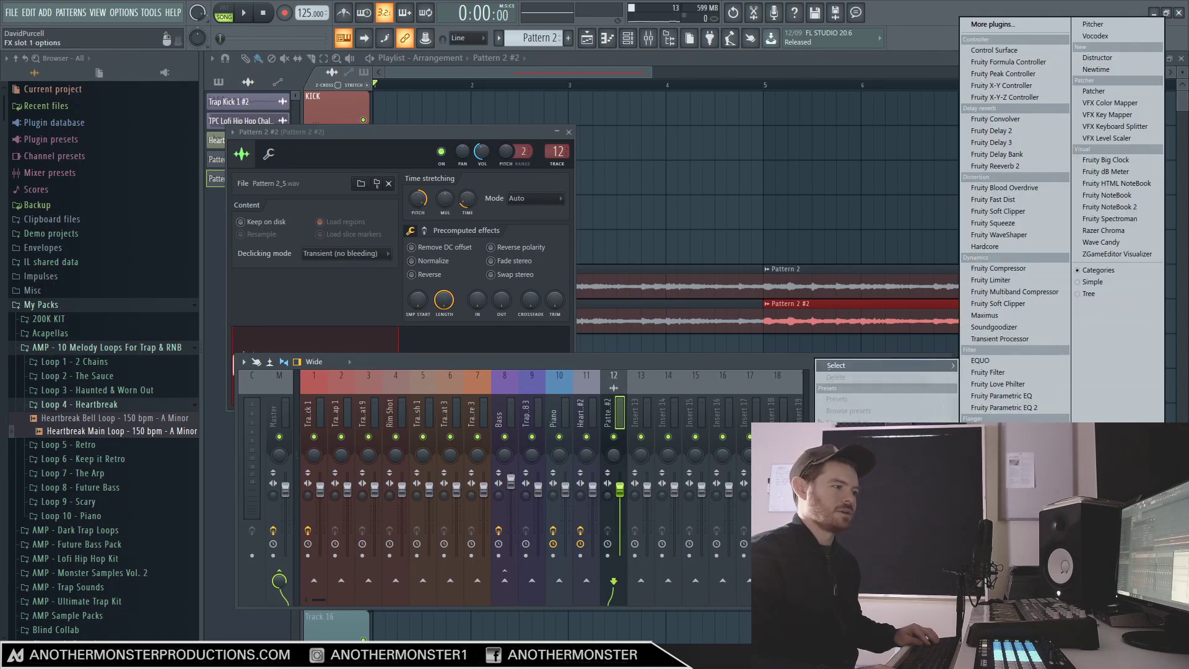
{"action": "left_click", "coordinate": [1002, 557]}
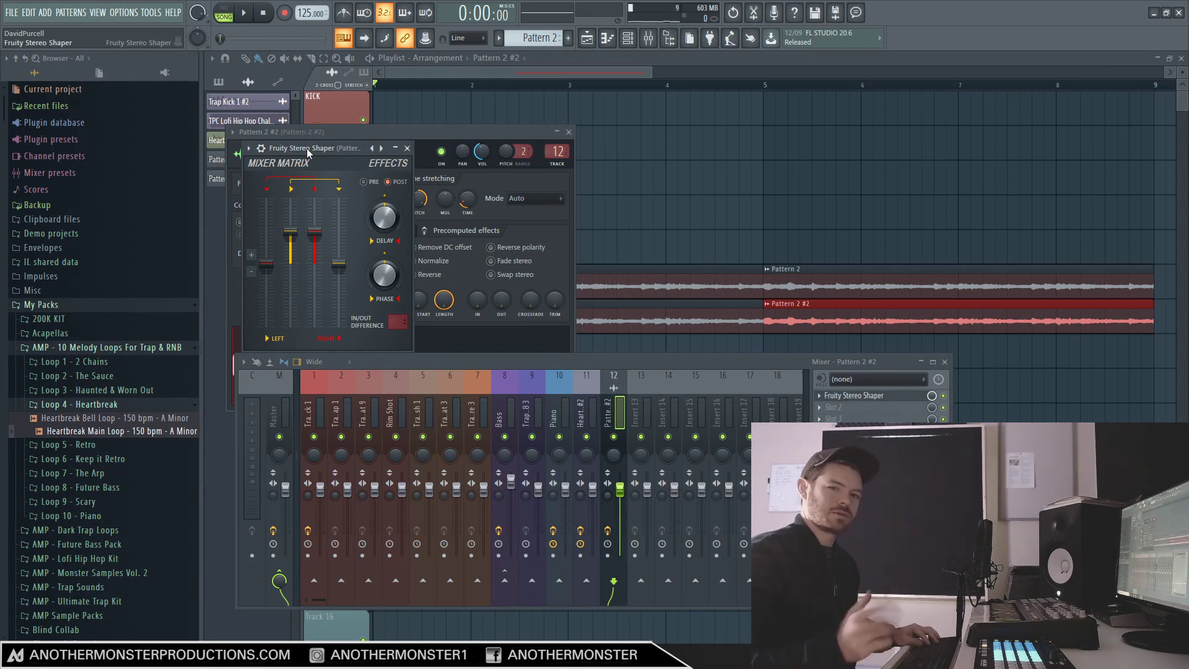
Apply one of the numbered Stereoize presets to Fruity Stereo Shaper on mixer track 12 and play the arrangement.
{"action": "left_click_drag", "start_coordinate": [327, 153], "coordinate": [432, 128]}
{"action": "left_click", "coordinate": [354, 123]}
{"action": "mouse_move", "coordinate": [392, 170]}
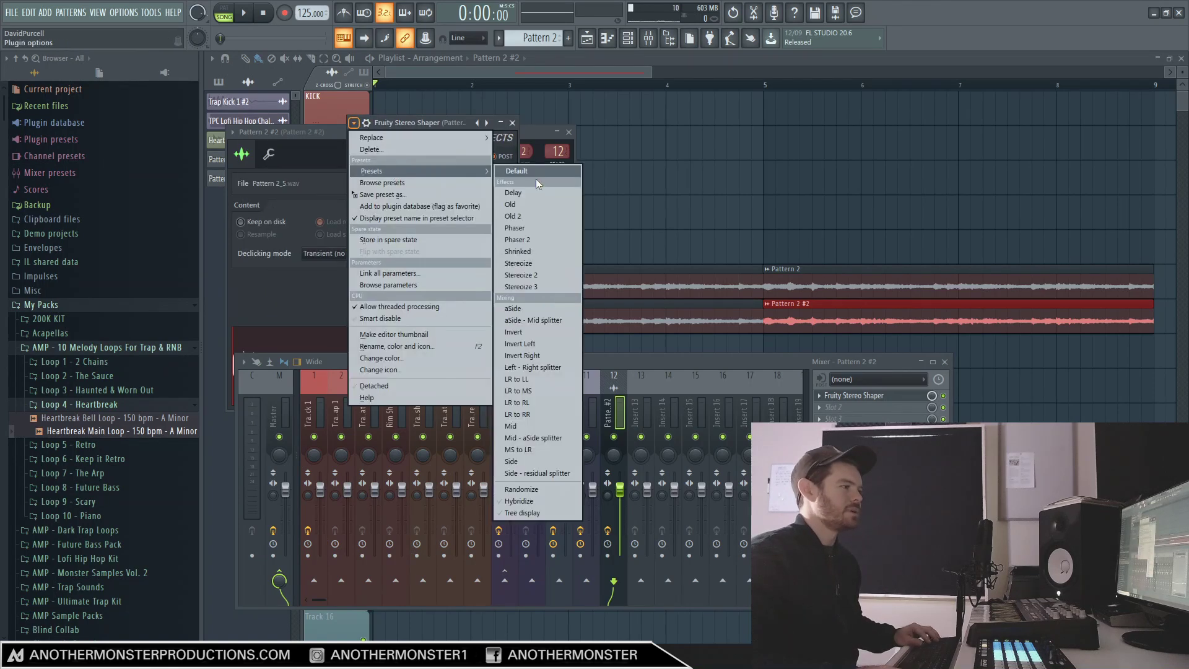
{"action": "left_click", "coordinate": [515, 289]}
{"action": "key", "text": "space"}
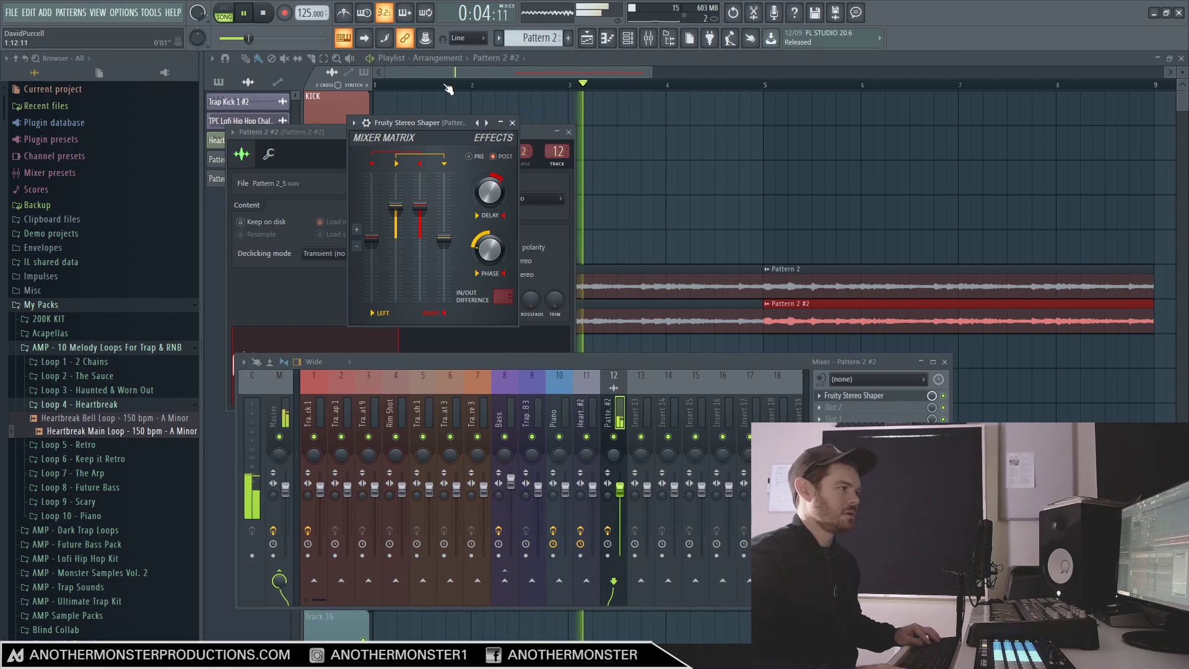
Pan mixer track 12 to 18% right and set its stereo separation to 64% separated, auditioning the layers.
{"action": "left_click_drag", "start_coordinate": [614, 456], "coordinate": [614, 441]}
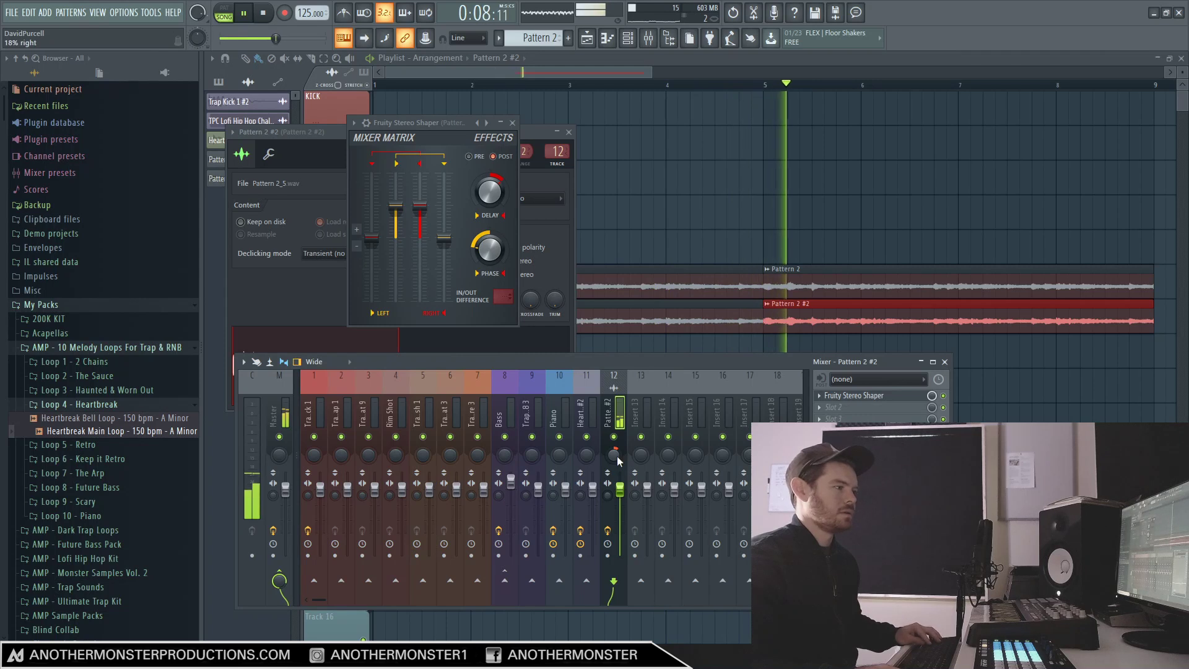
{"action": "key", "text": "space"}
{"action": "key", "text": "space"}
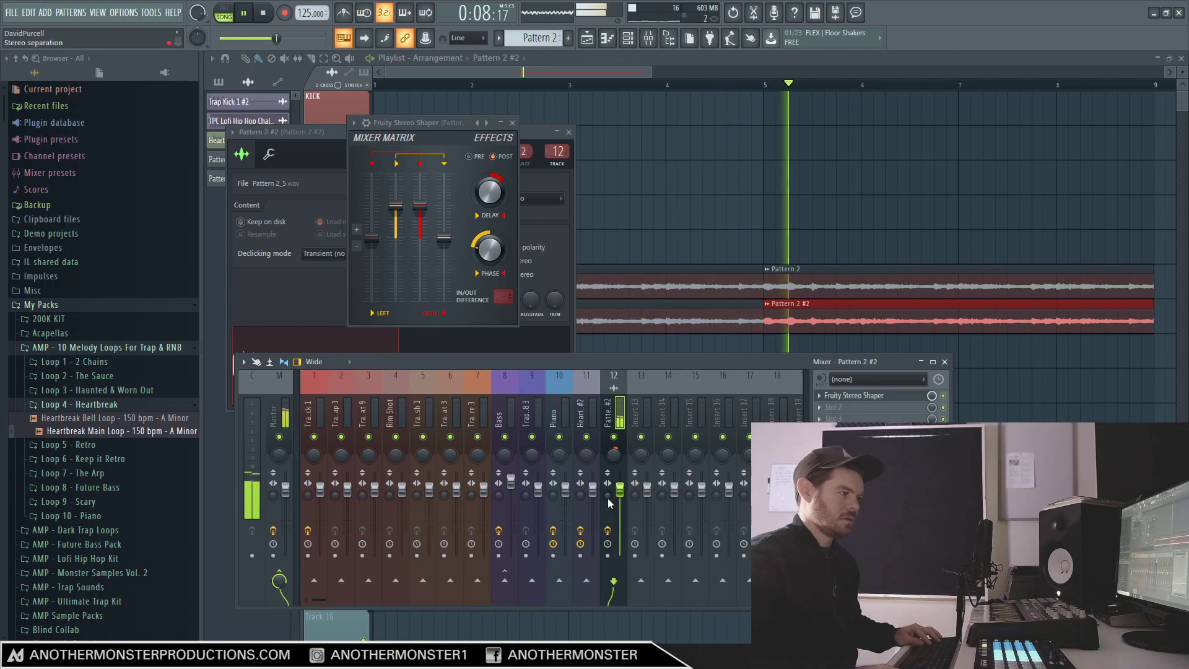
{"action": "left_click_drag", "start_coordinate": [607, 495], "coordinate": [607, 522]}
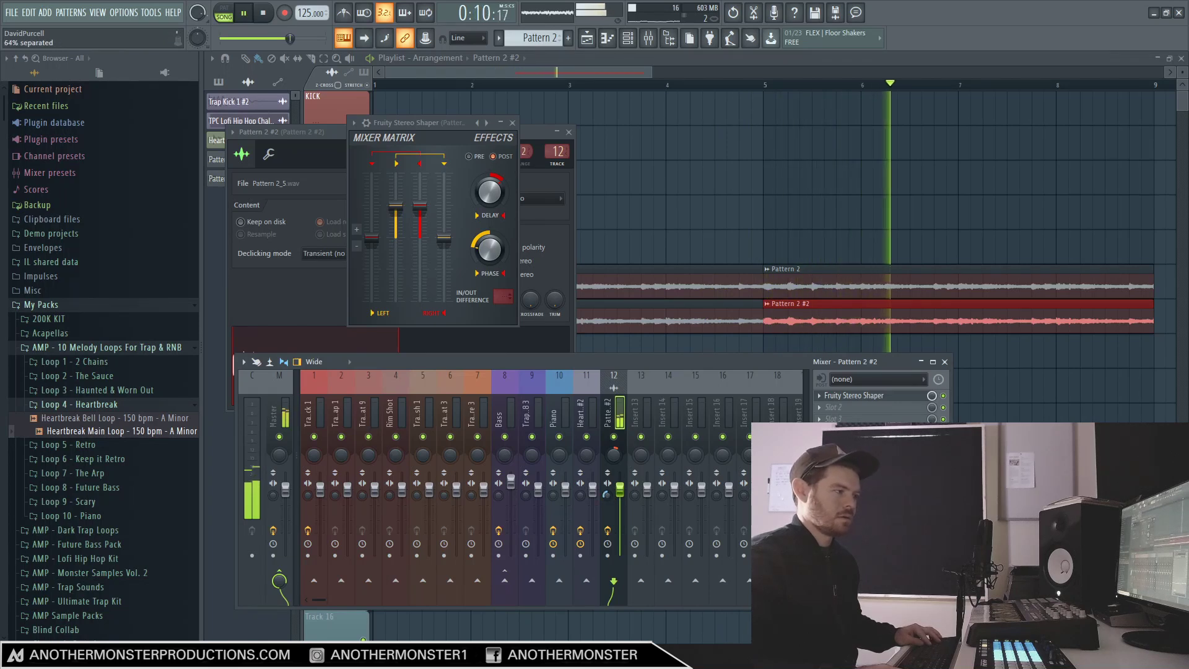
{"action": "key", "text": "space"}
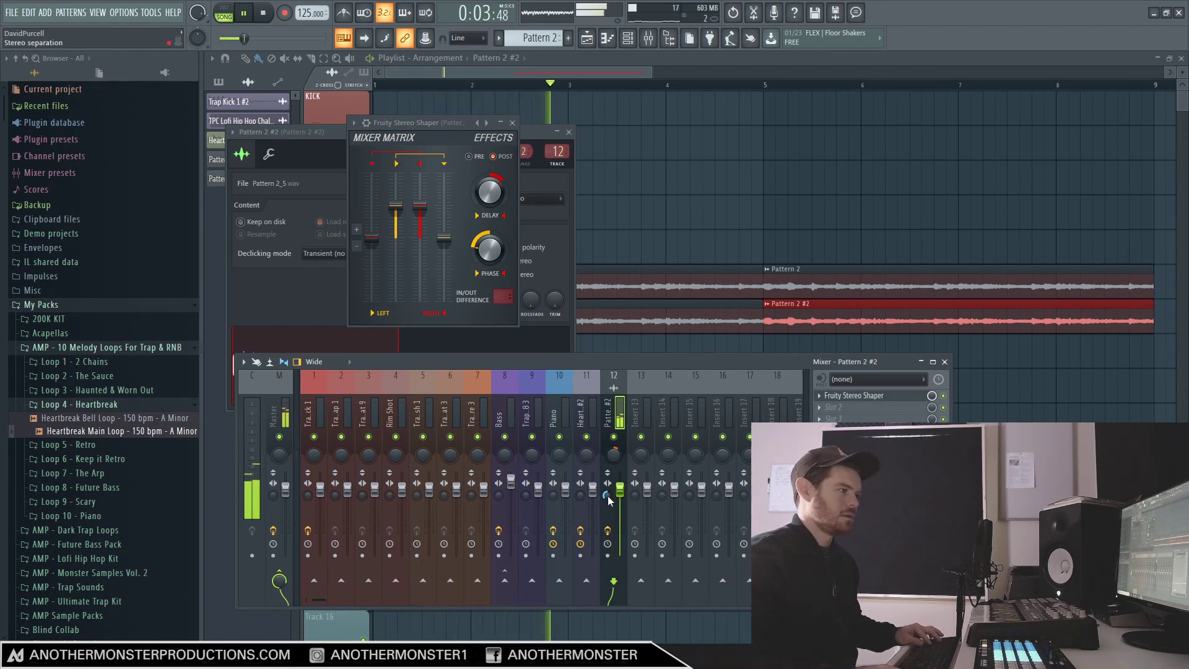
Close the open plugin, channel and mixer windows and listen to both melody layers in the playlist.
{"action": "key", "text": "F12"}
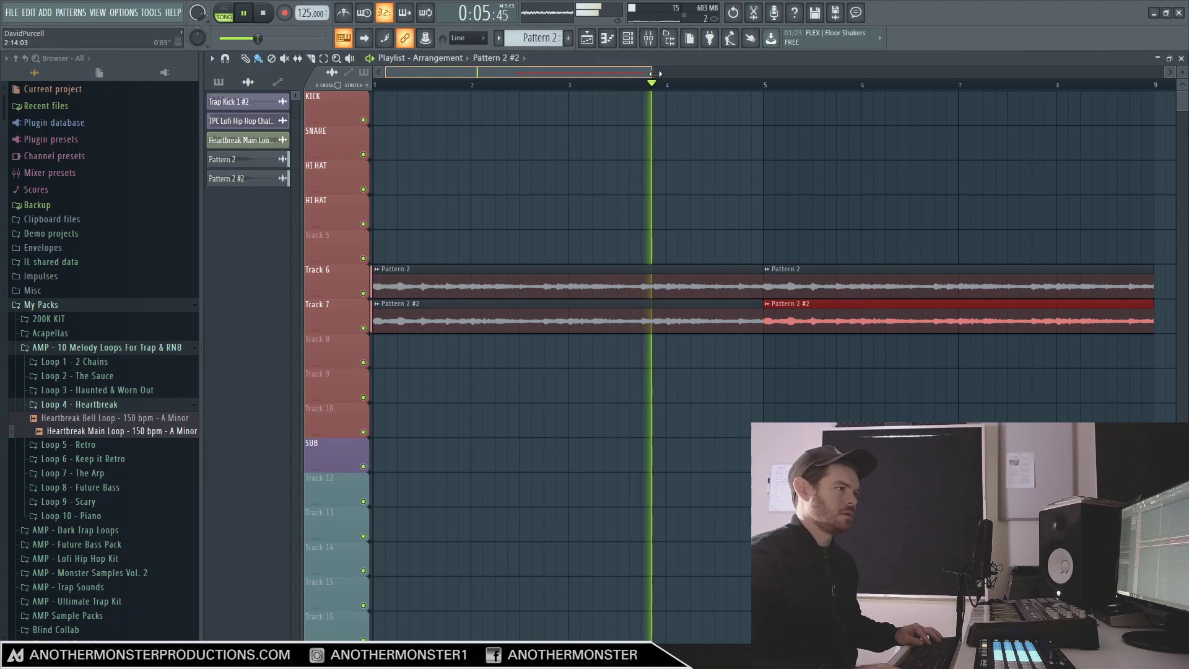
{"action": "left_click_drag", "start_coordinate": [653, 73], "coordinate": [656, 74]}
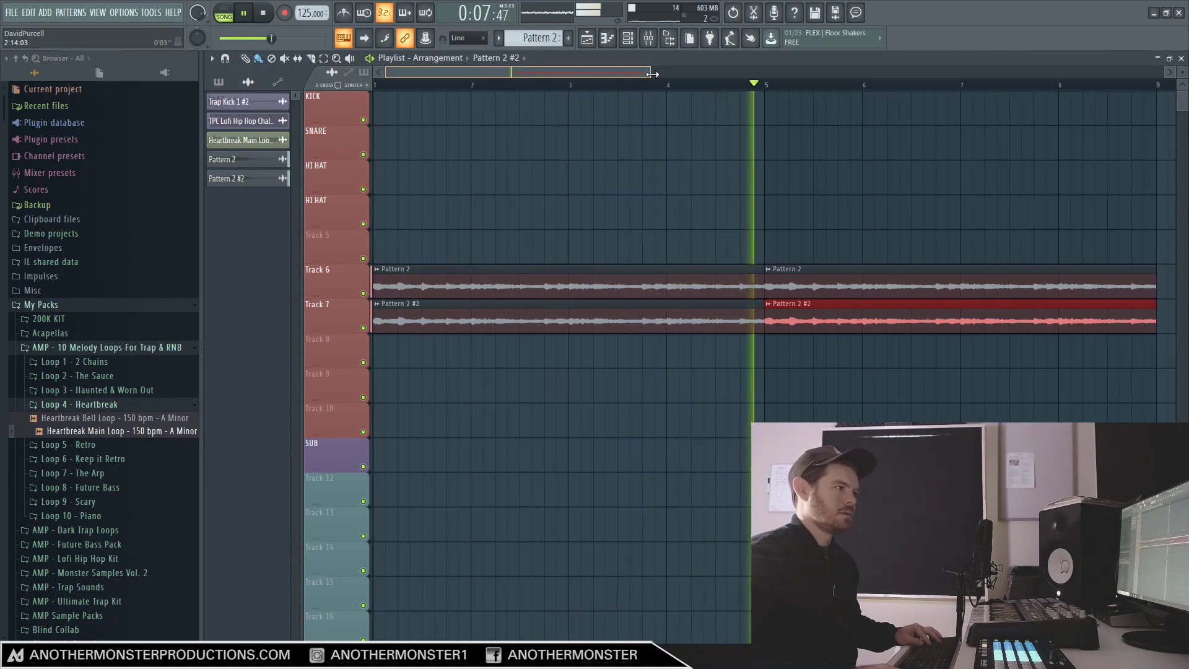
{"action": "key", "text": "space"}
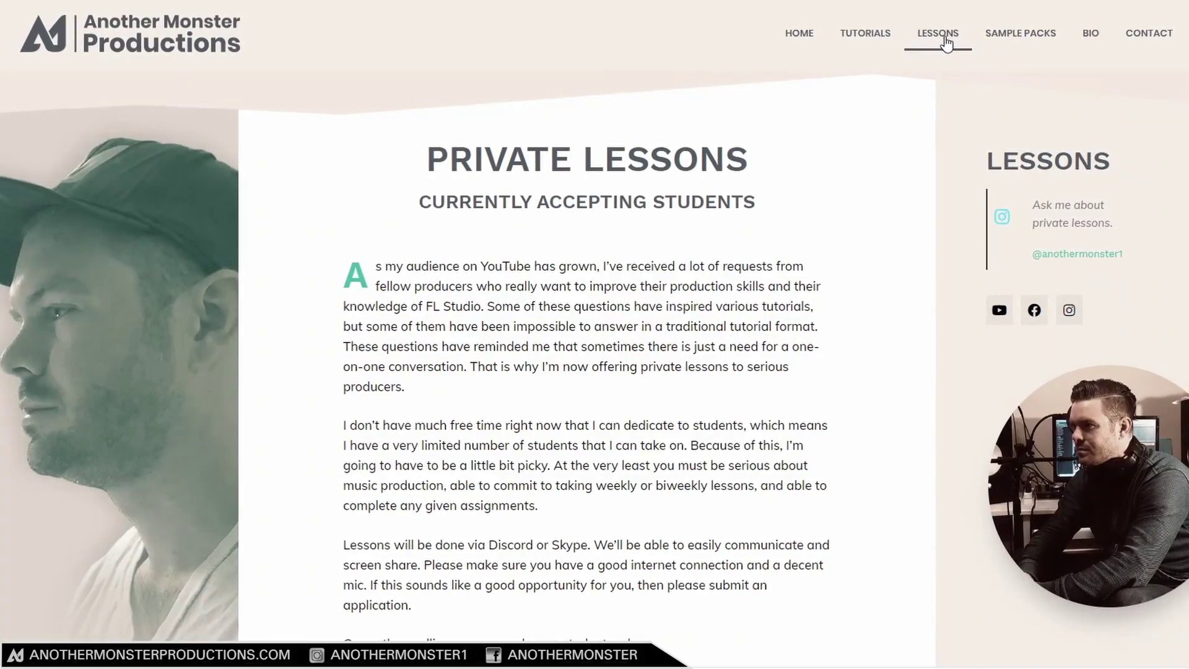
Review the Private Lessons page on the Another Monster Productions website, including the student requirements and the sign-up form link.
{"action": "scroll", "coordinate": [865, 233], "scroll_direction": "down", "scroll_amount": 7}
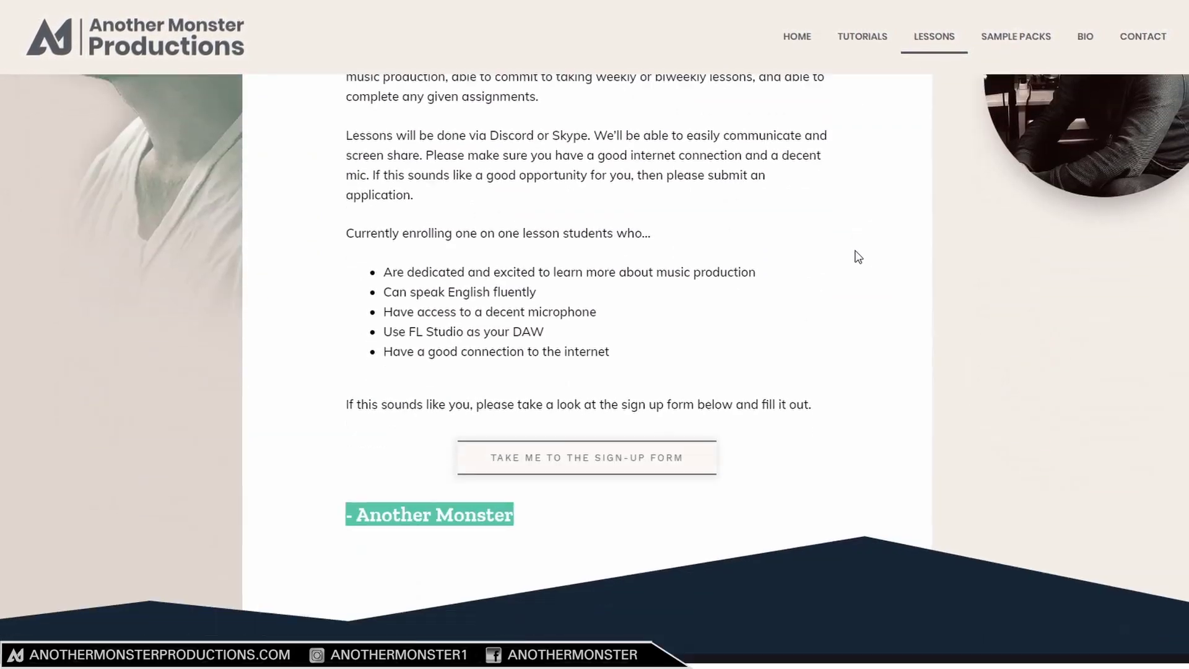
{"action": "scroll", "coordinate": [858, 285], "scroll_direction": "down", "scroll_amount": 1}
{"action": "scroll", "coordinate": [857, 322], "scroll_direction": "up", "scroll_amount": 8}
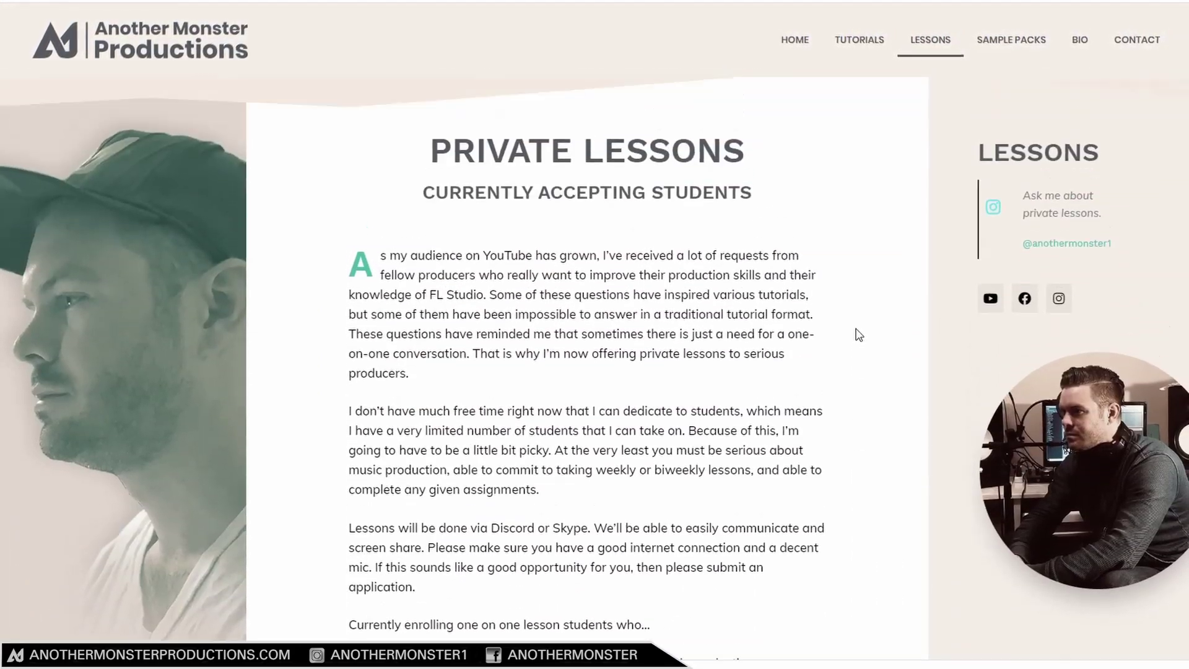